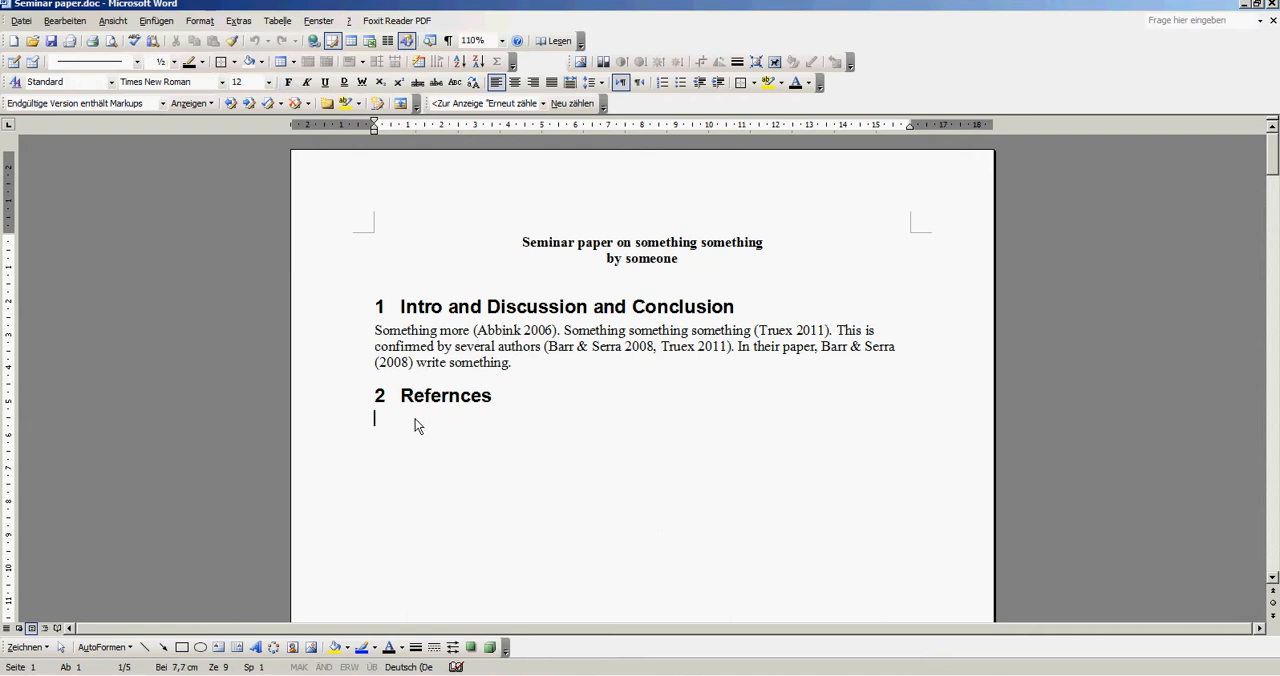
click(483, 423)
text(fsadnofds)
key(shift+Home)
key(Delete)
drag(473, 331, 556, 340)
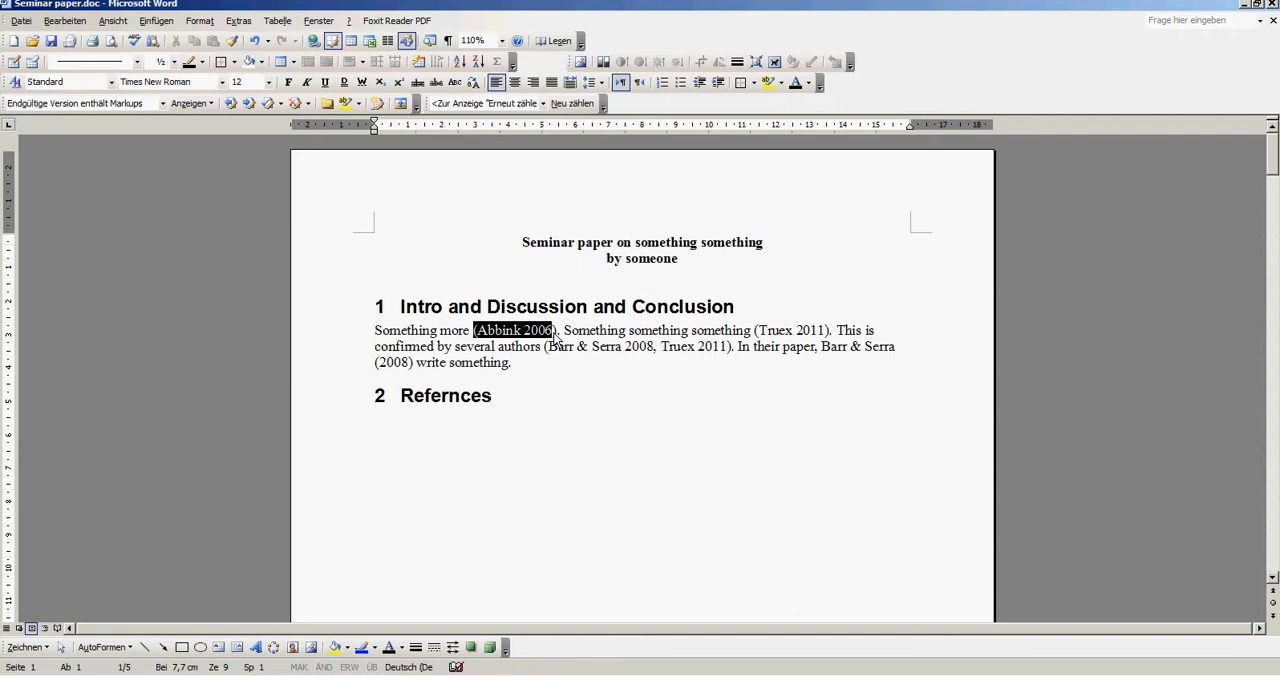
click(512, 430)
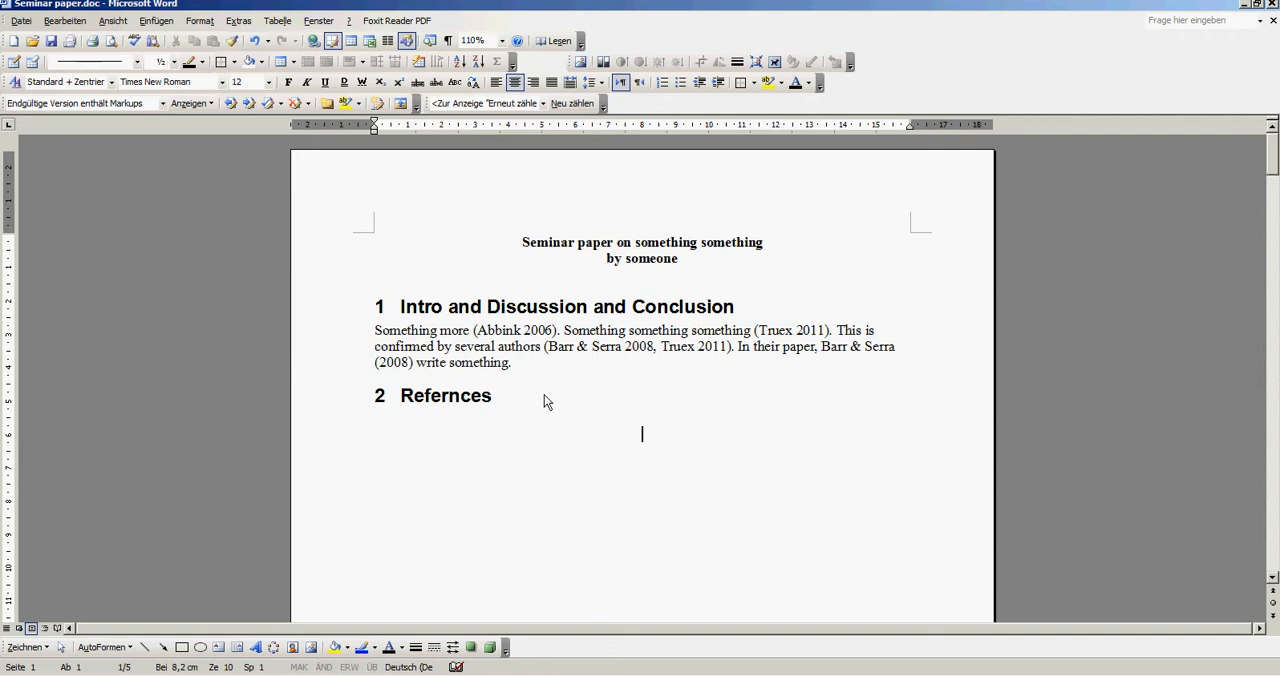
click(418, 422)
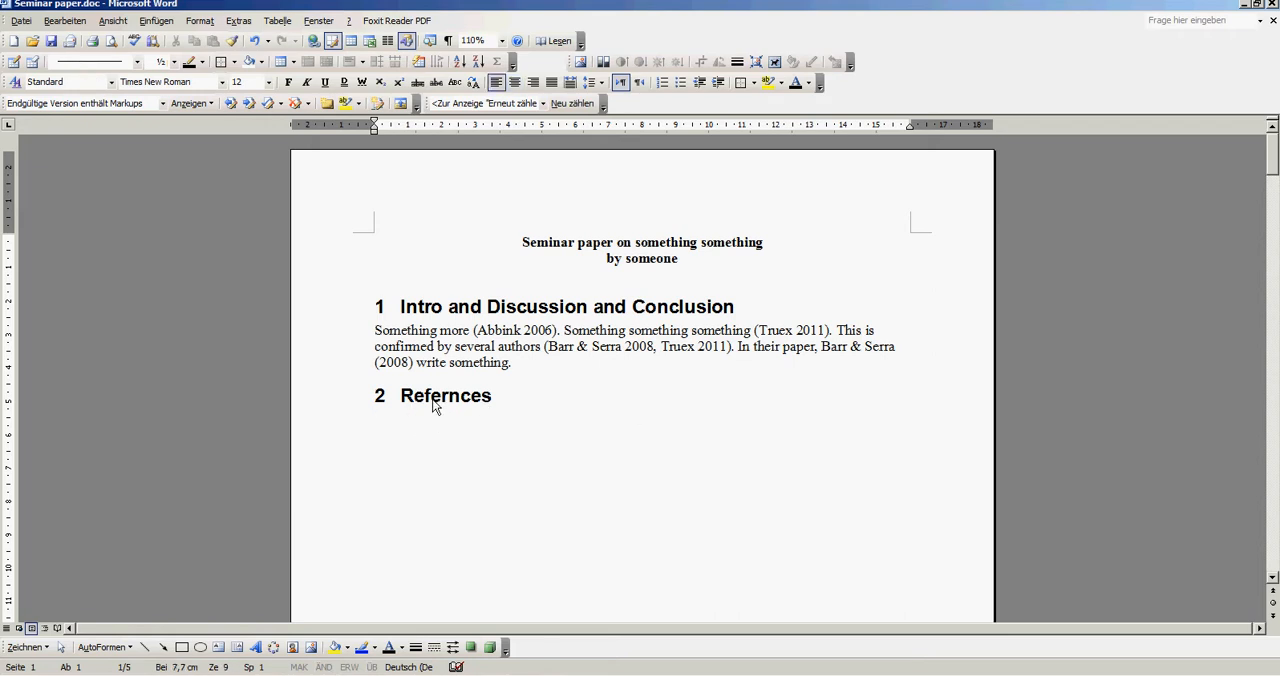
drag(372, 333, 530, 373)
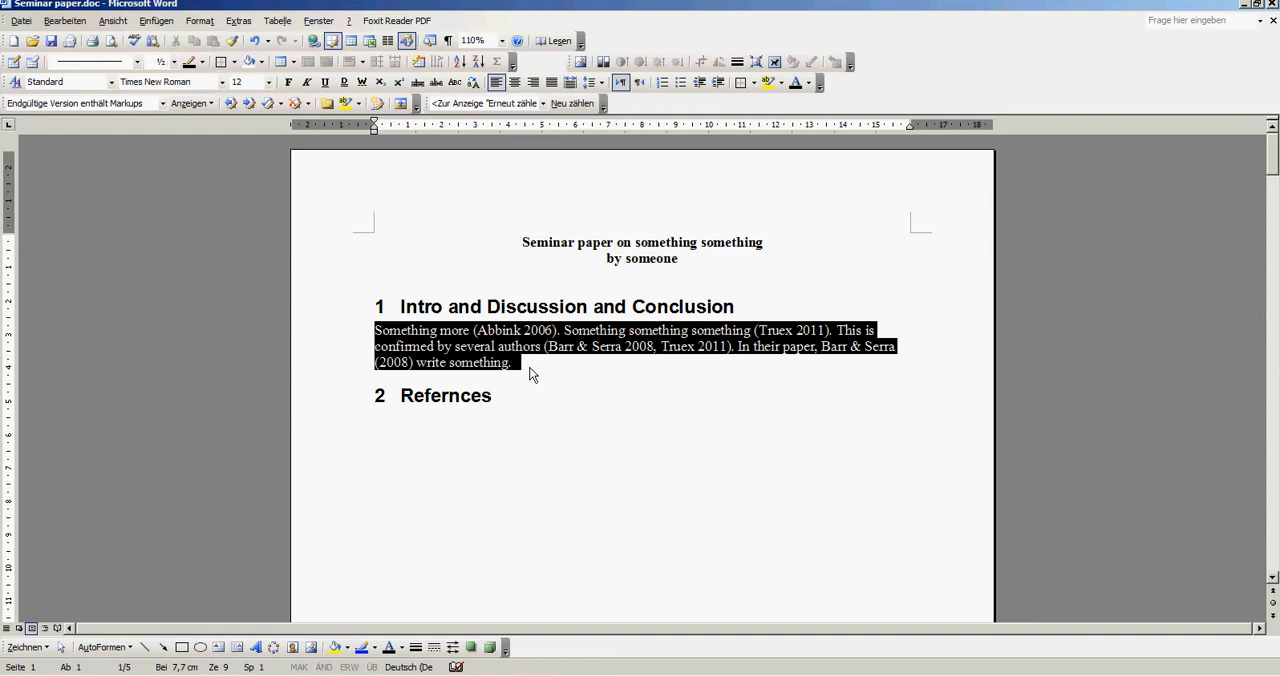
click(527, 366)
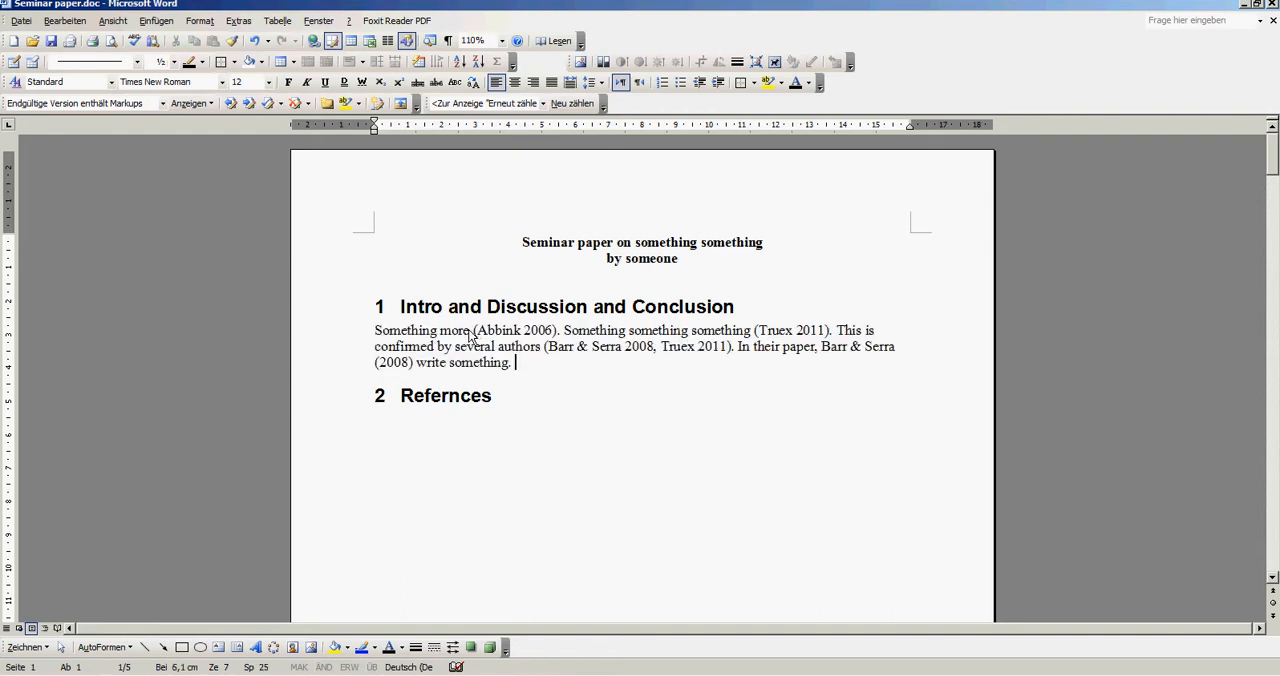
- Correct the spelling of the section 2 heading to "References"
click(476, 425)
click(447, 396)
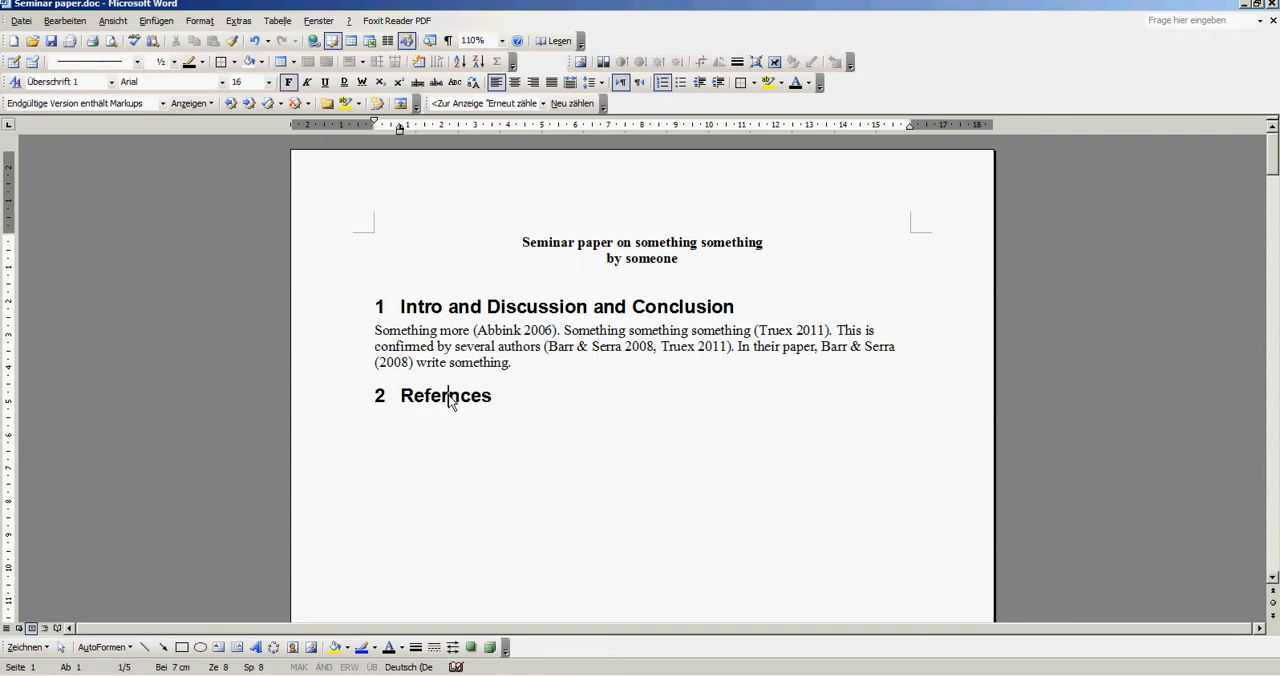
double_click(541, 448)
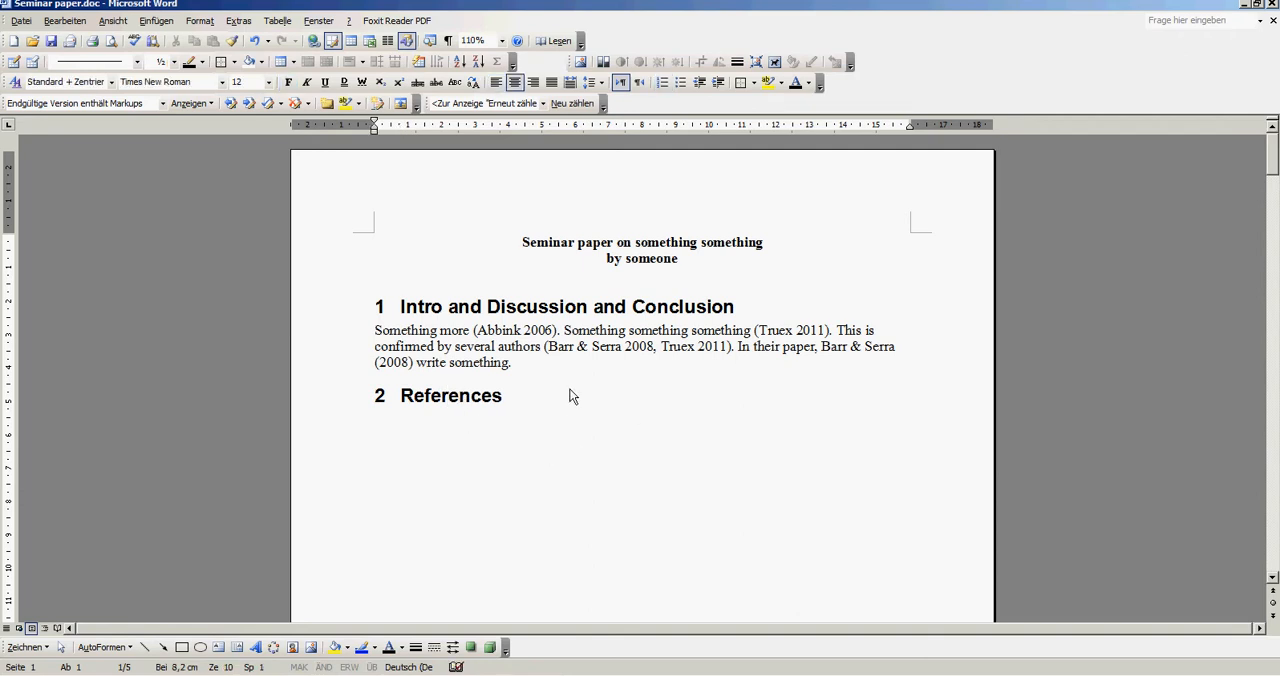
- Examine the body text with its manual citations and compare it with the differently laid-out versions on the following pages
drag(375, 331, 534, 370)
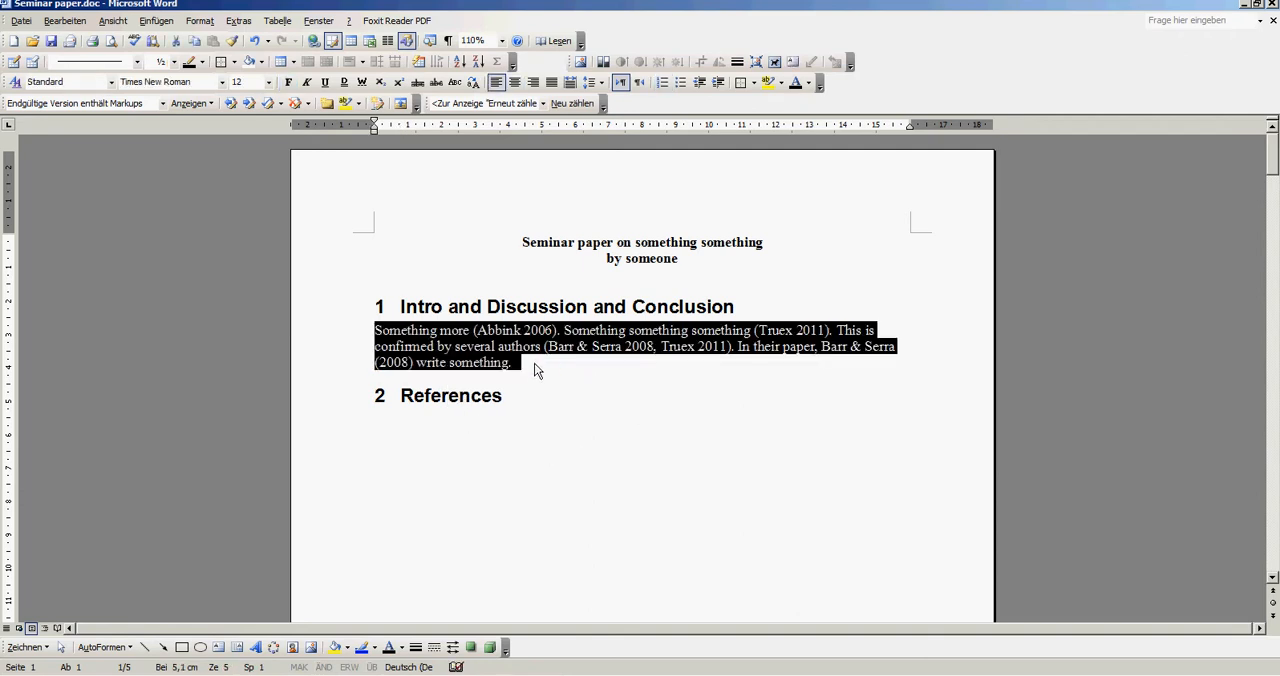
click(534, 363)
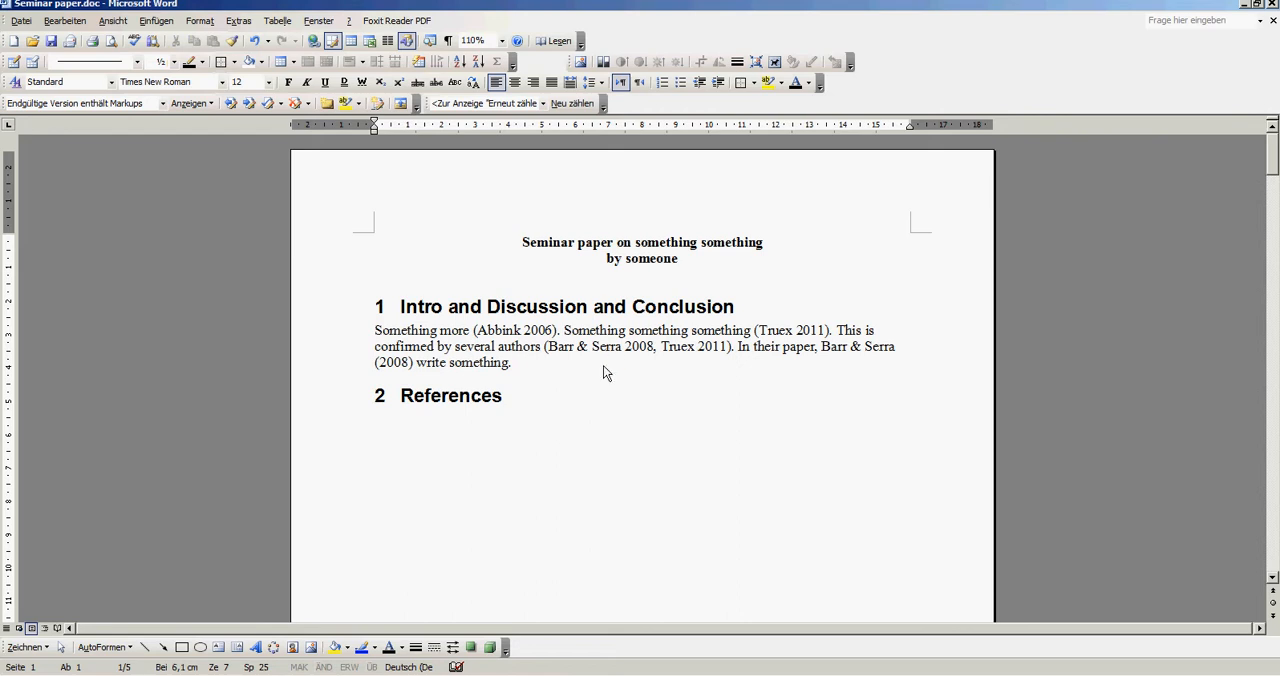
scroll(600, 385, down, 9)
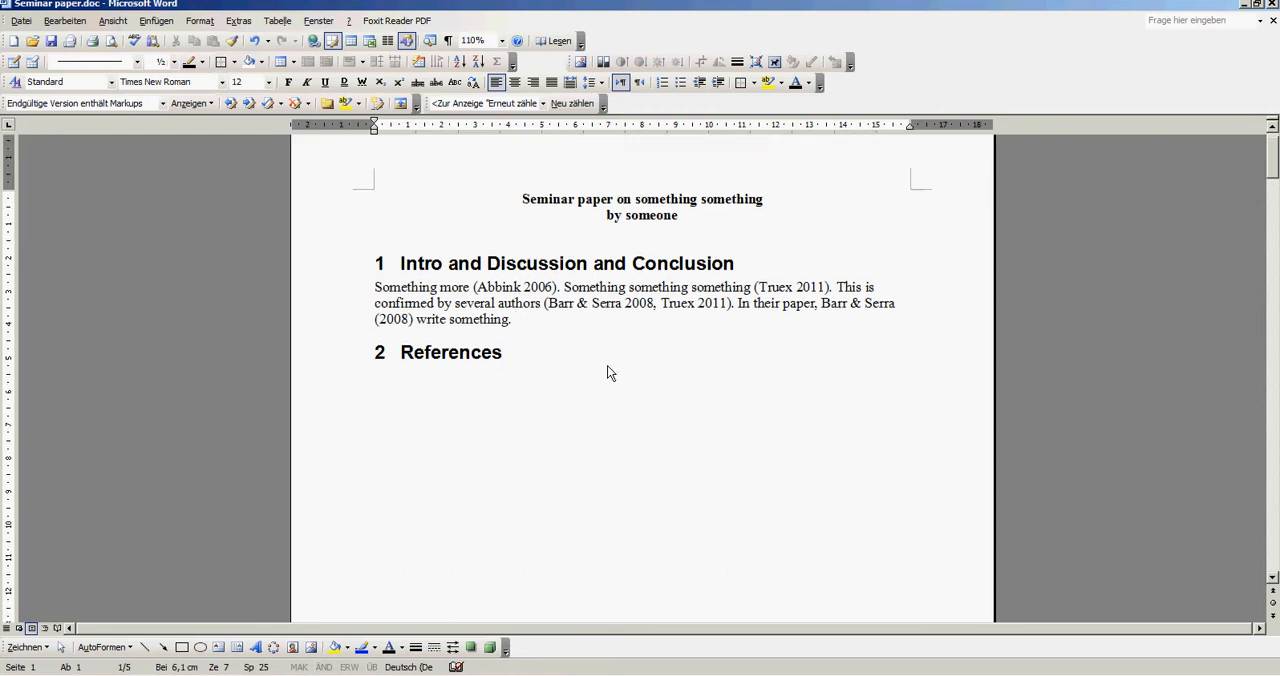
scroll(645, 345, down, 8)
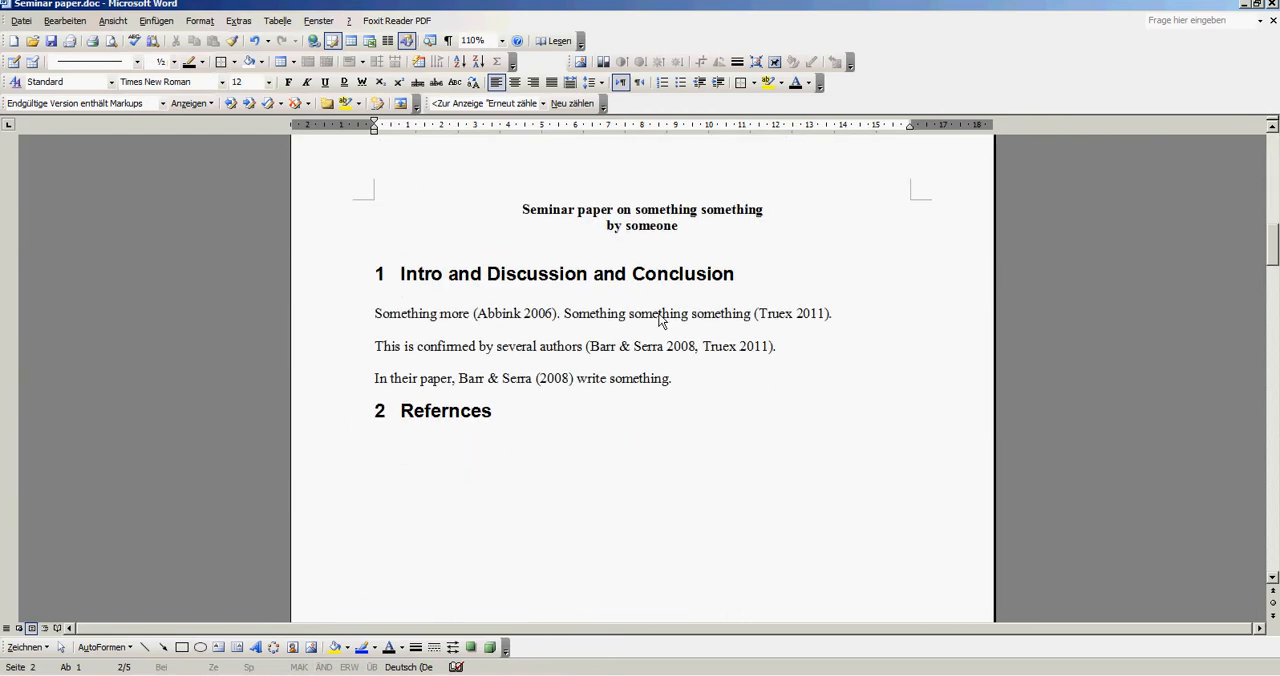
click(846, 313)
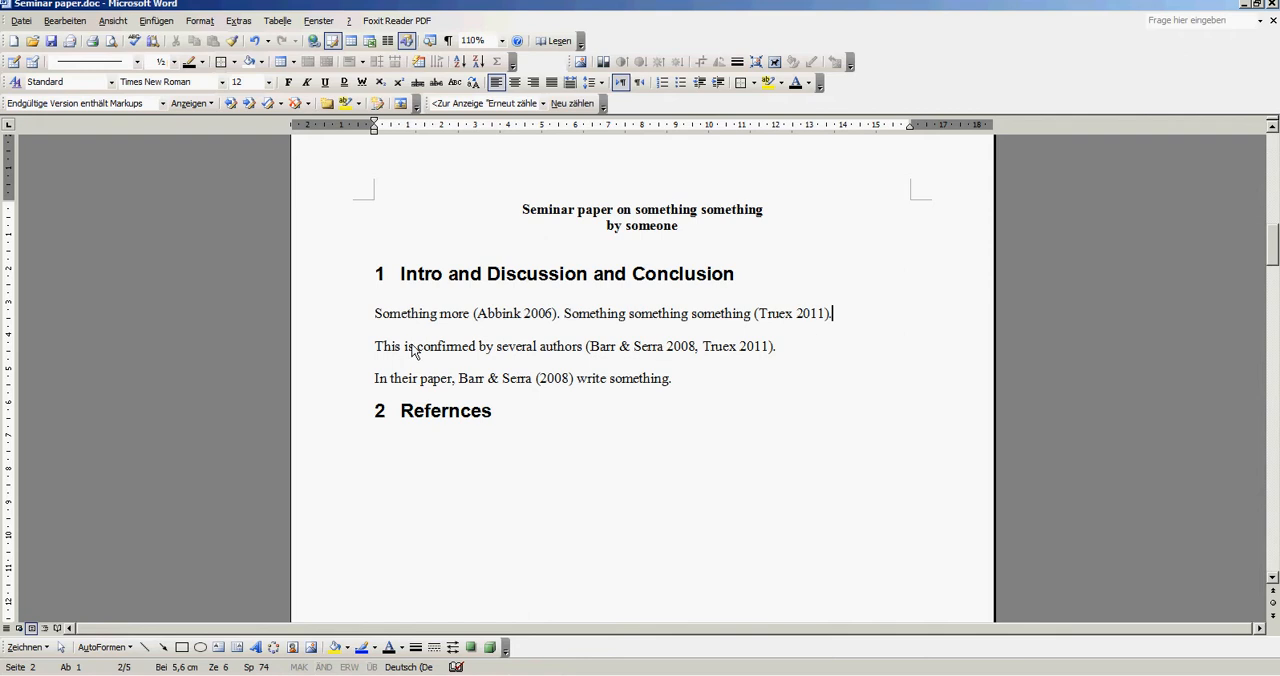
click(826, 345)
scroll(745, 440, down, 10)
scroll(760, 290, down, 4)
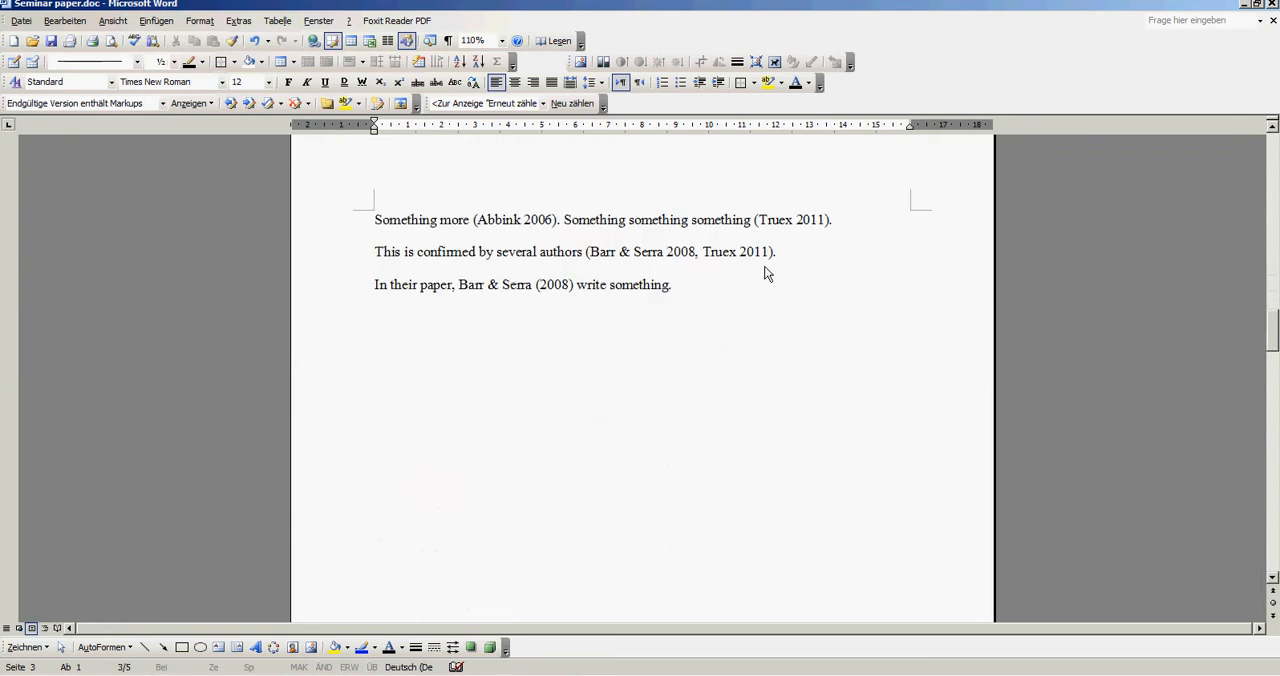
scroll(700, 282, up, 2)
click(853, 306)
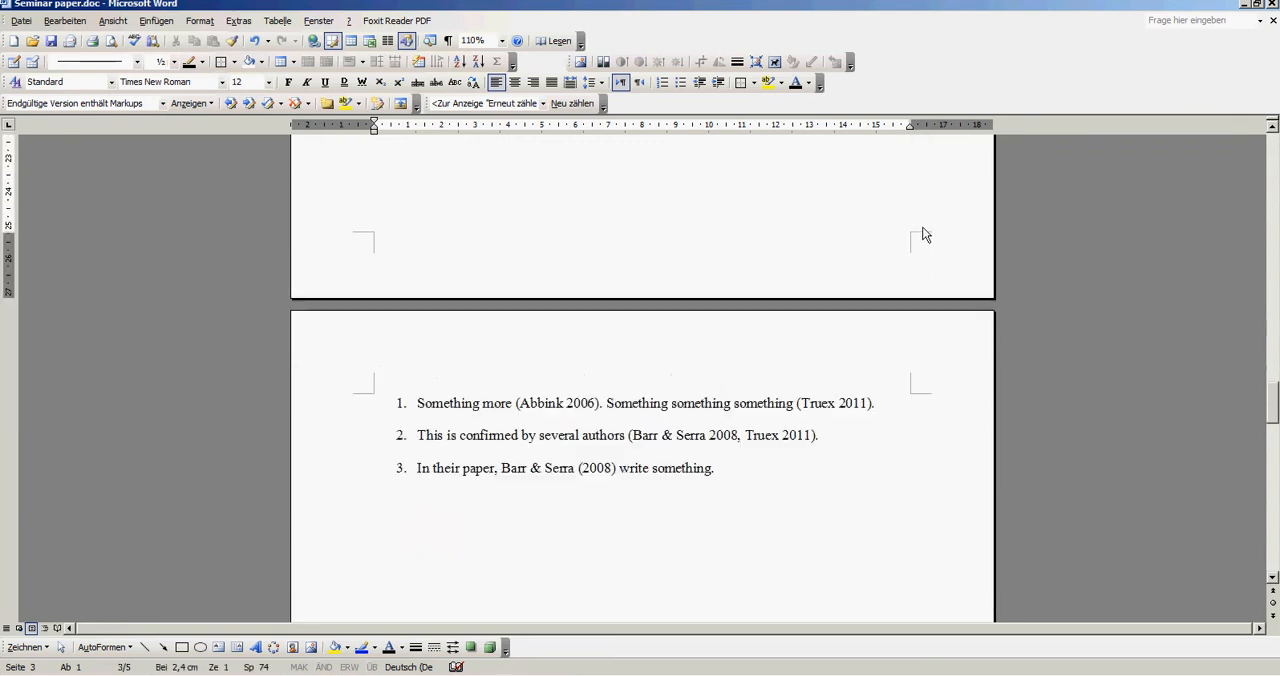
scroll(915, 270, down, 2)
scroll(919, 272, up, 3)
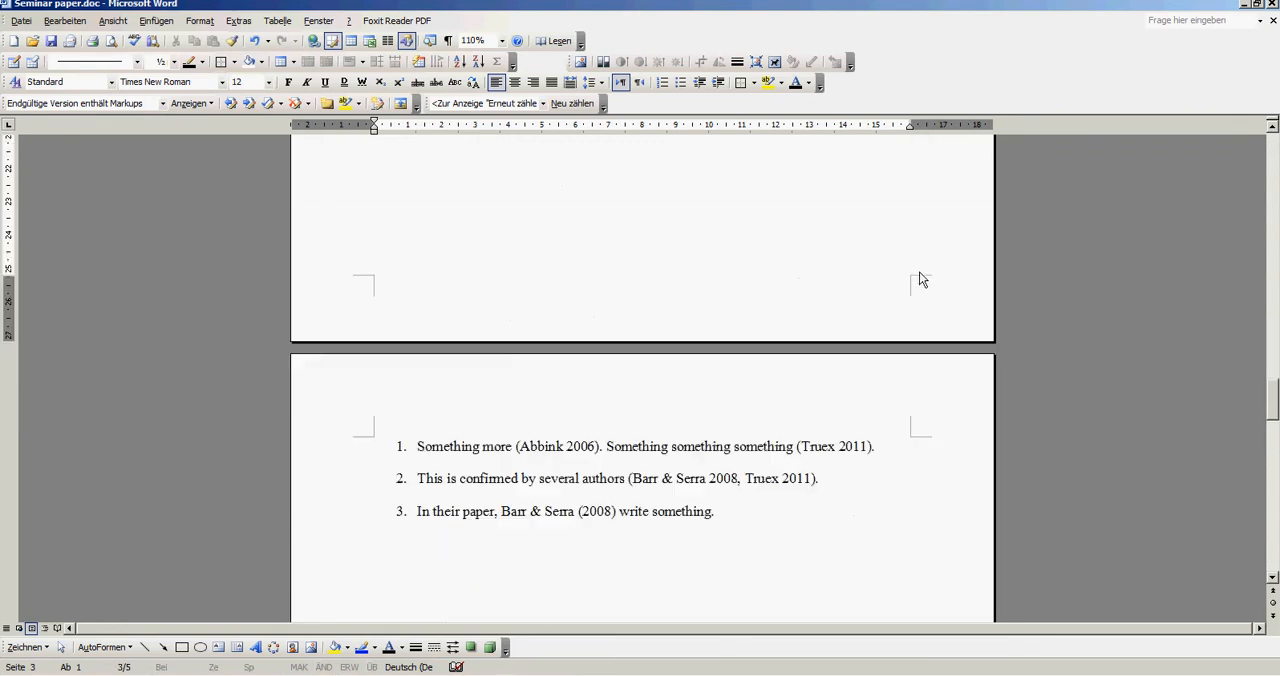
scroll(919, 274, down, 1)
click(534, 560)
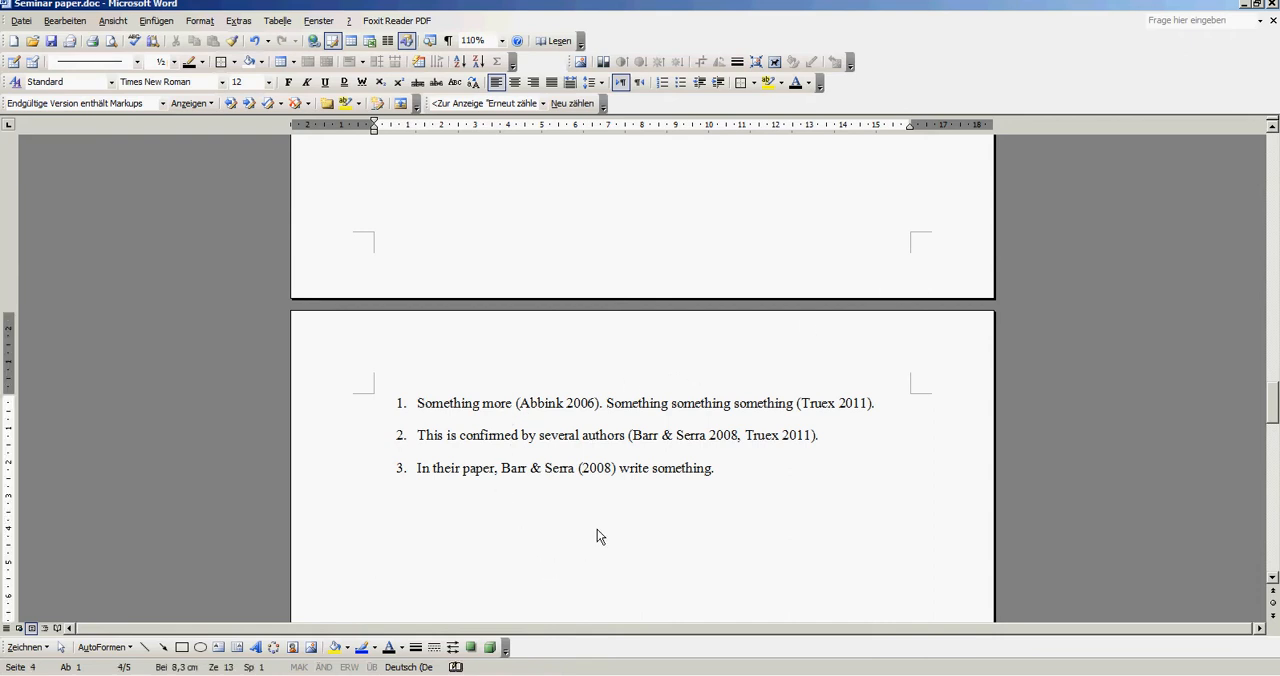
key(Down)
key(Down)
key(Down)
key(Down)
click(418, 283)
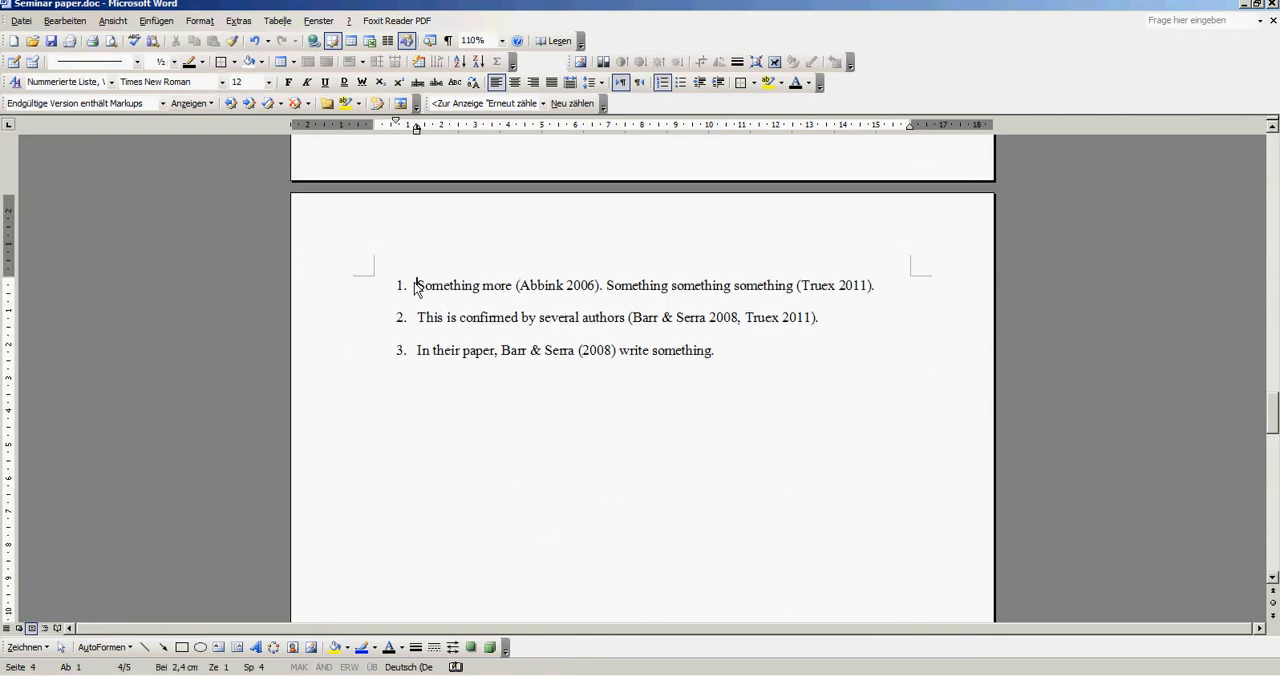
click(405, 315)
click(443, 350)
- Place the cursor before the 2006 citation in list item 1, and copy the 2006 bribery experiment article's placeholder to the clipboard in Citavi
click(515, 286)
click(440, 674)
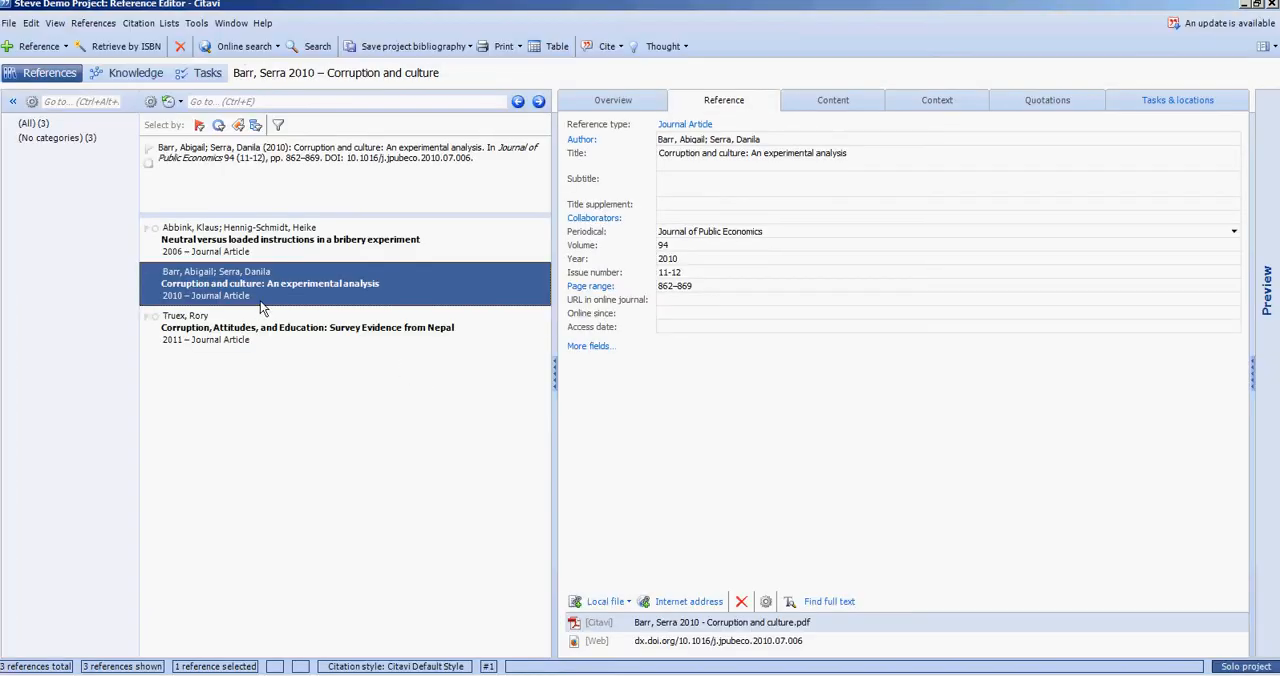
click(286, 240)
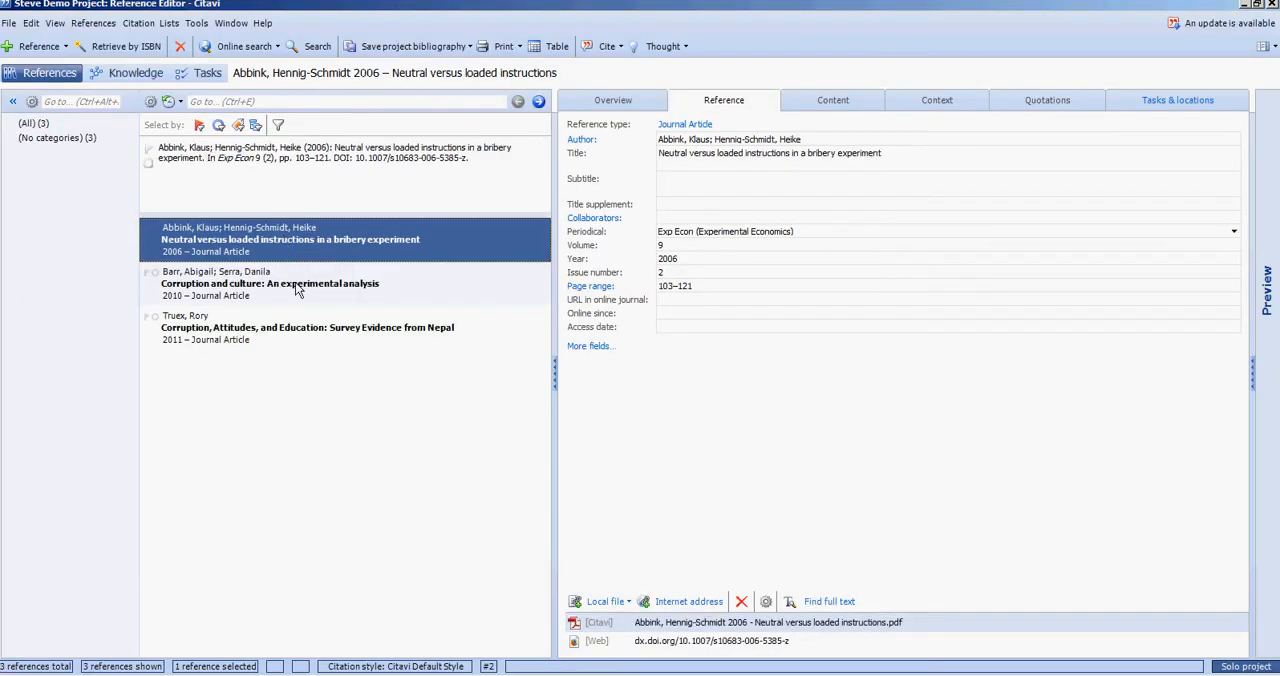
click(264, 674)
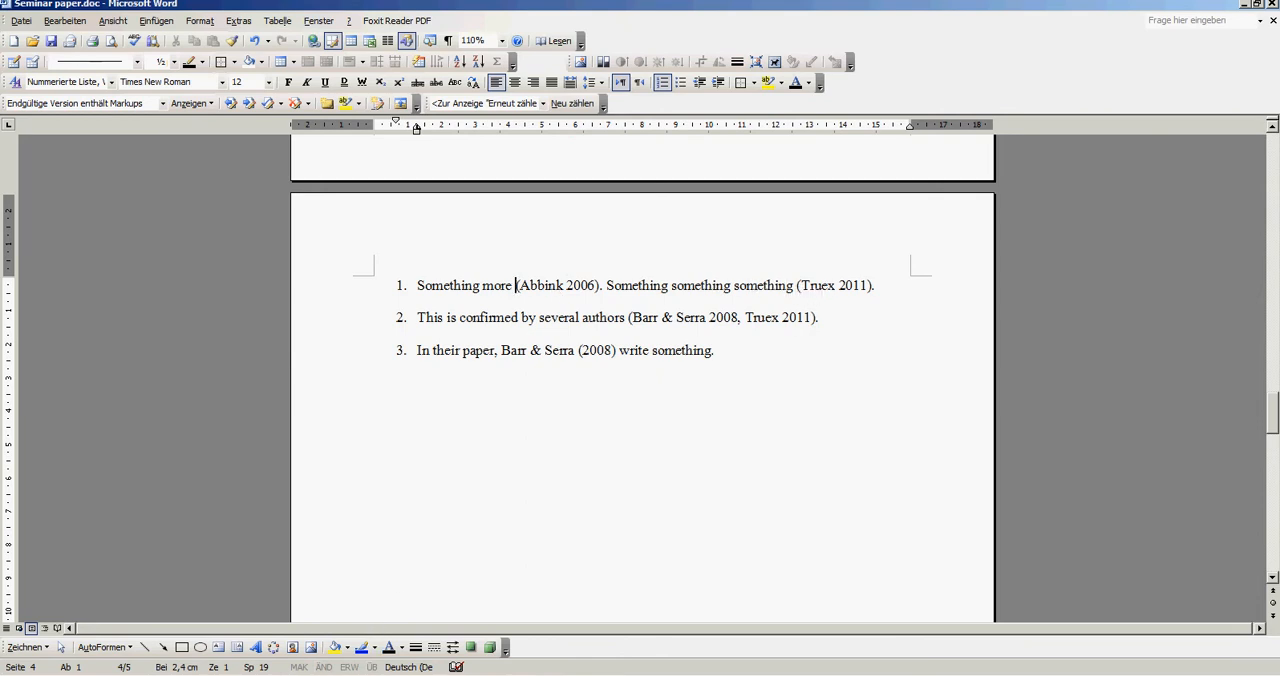
click(420, 674)
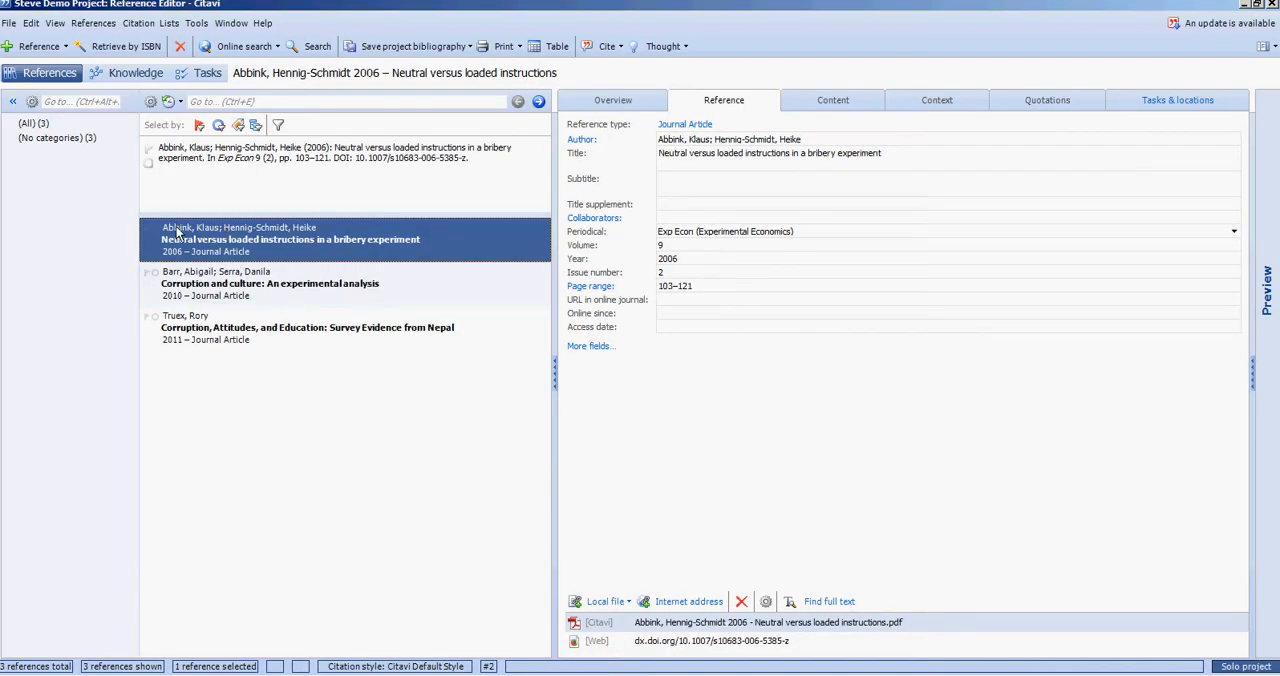
click(138, 23)
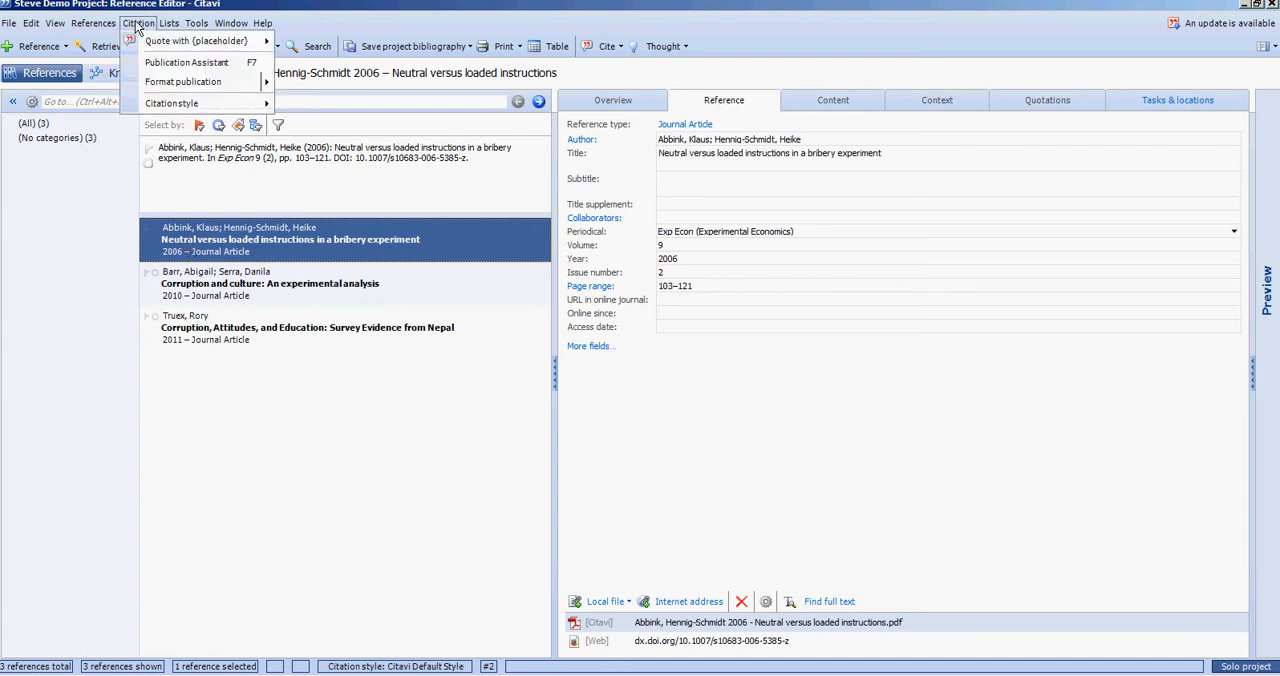
mouse_move(153, 44)
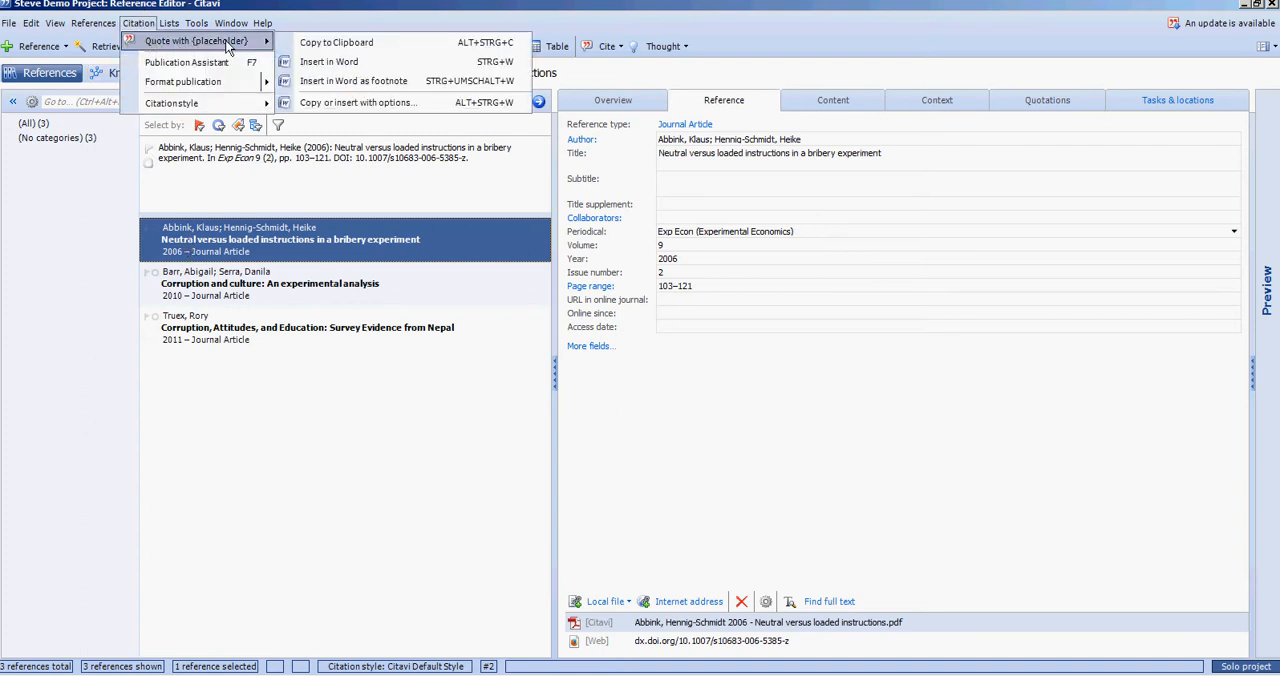
click(330, 46)
click(138, 23)
mouse_move(200, 41)
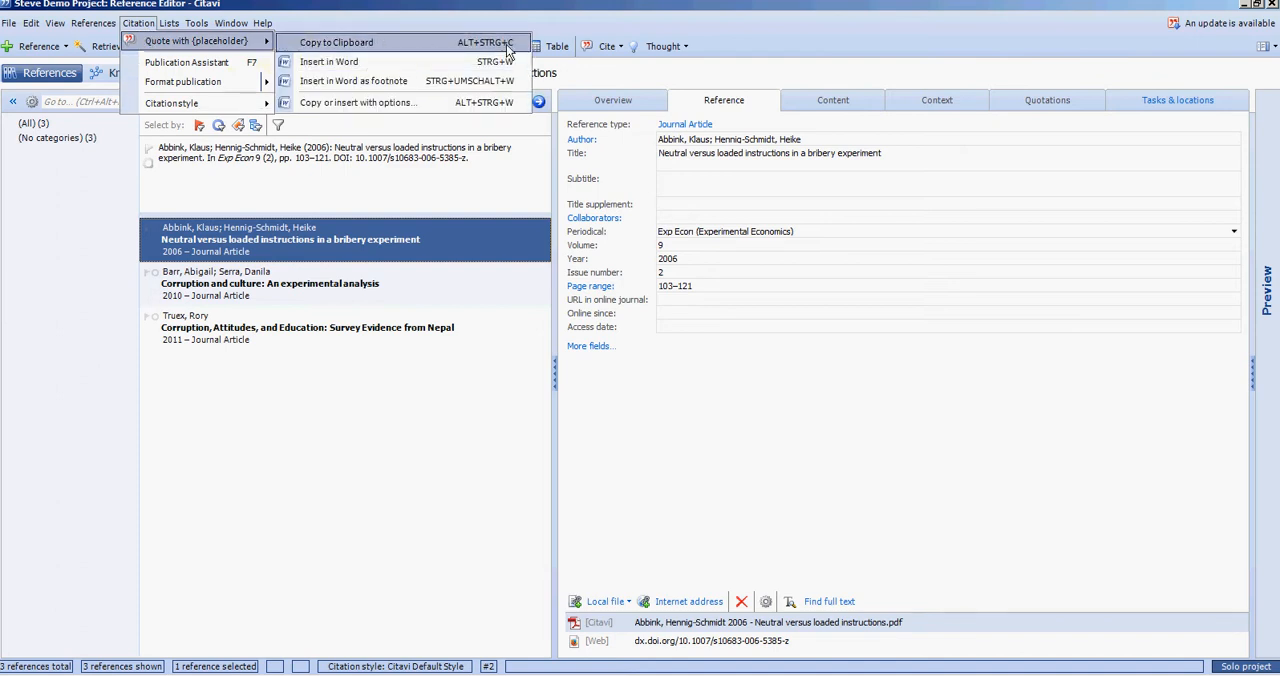
click(436, 55)
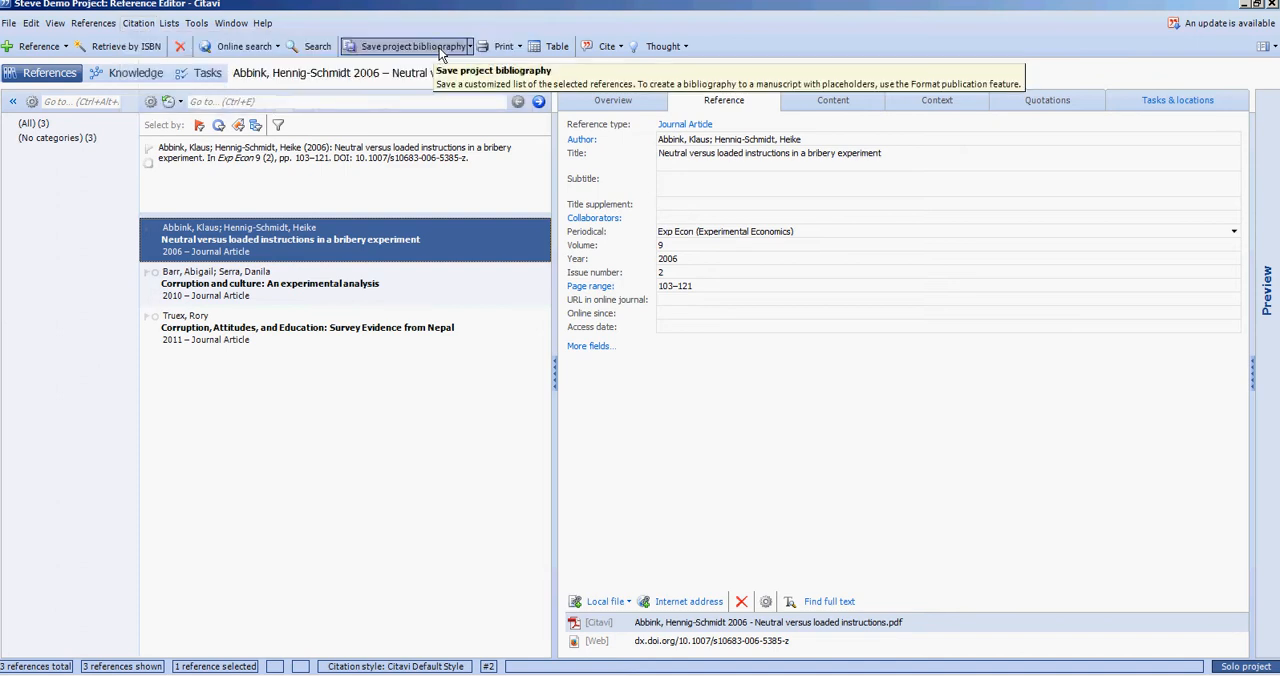
- Return to Word and replace the manual 2006 citation in list item 1 with the copied Citavi placeholder
click(1244, 5)
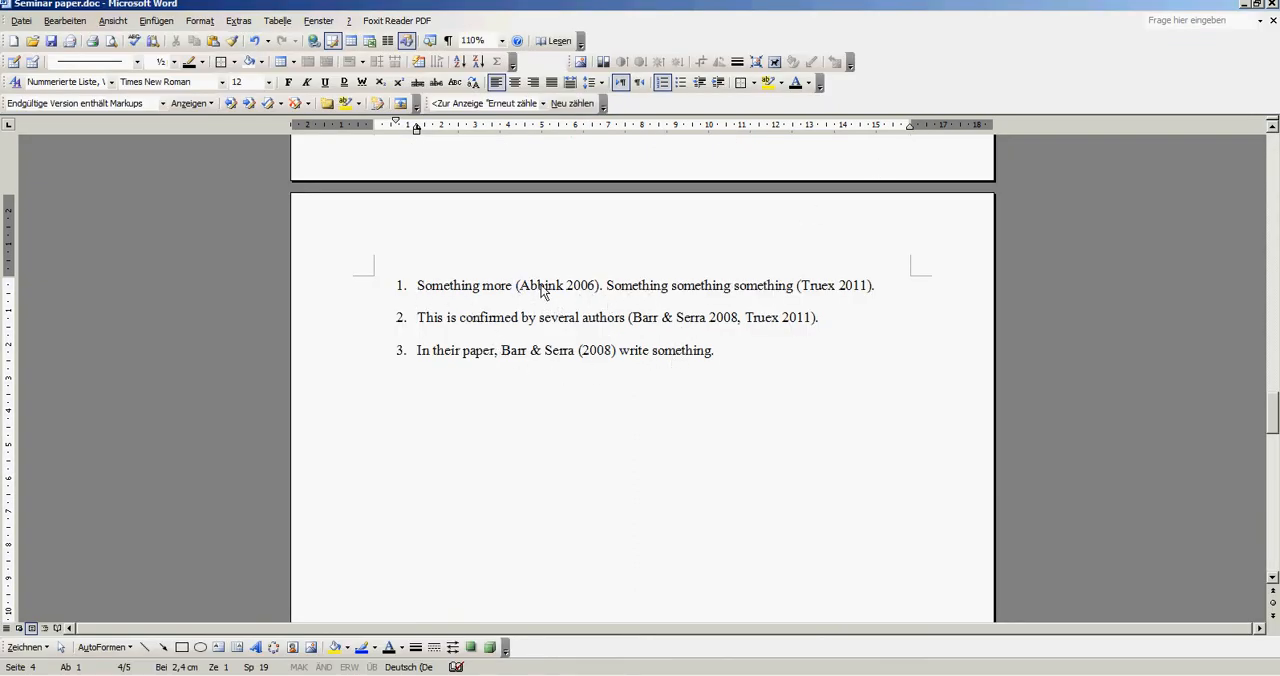
key(Delete)
key(Delete)
key(Delete)
key(Delete)
key(Delete)
key(Delete)
key(Delete)
key(Delete)
key(Delete)
key(Delete)
key(Delete)
key(Delete)
key(Delete)
key(Delete)
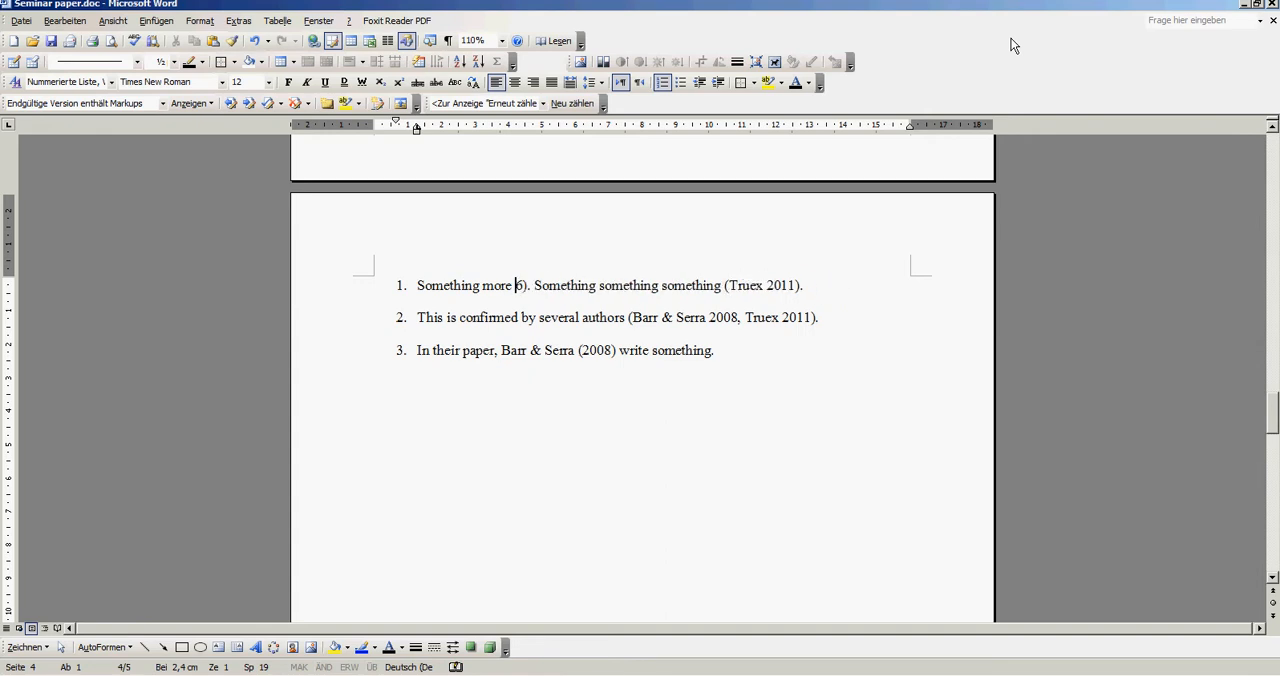
key(ctrl+v)
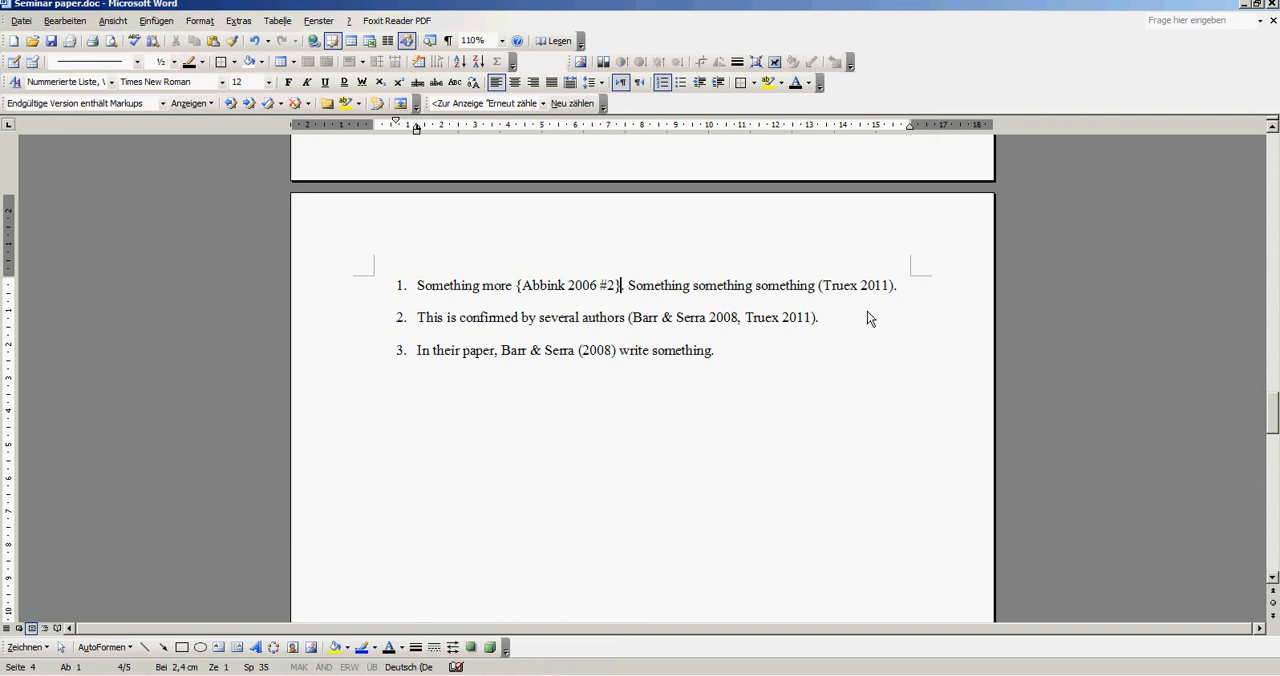
- Copy the 2011 Nepal survey article's placeholder in Citavi and replace the 2011 citation ending list item 1 in Word with it, keeping a final period
key(alt+Tab)
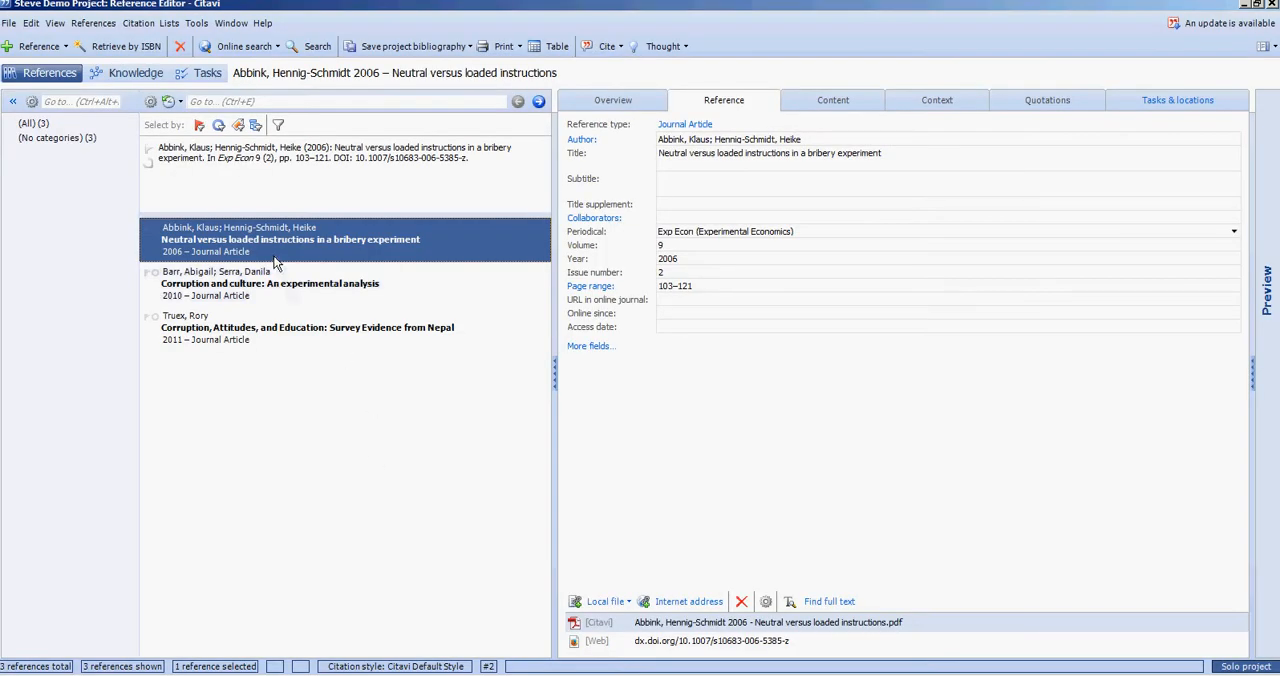
click(251, 340)
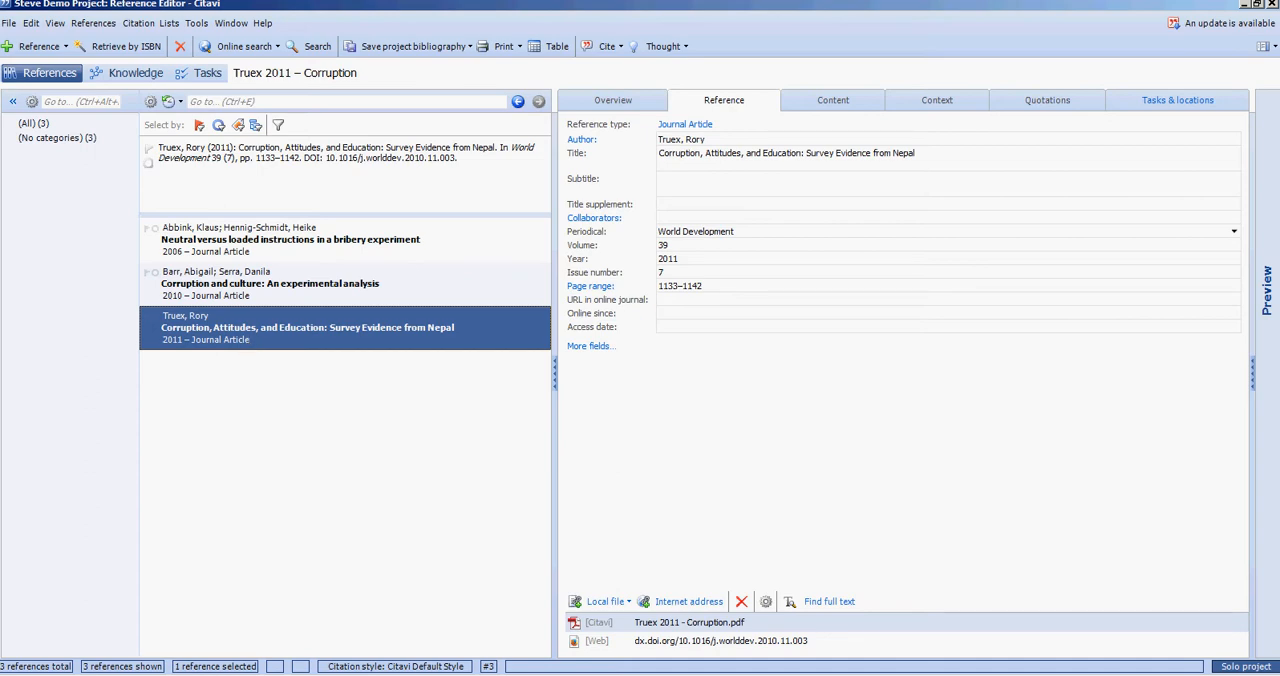
key(alt+Tab)
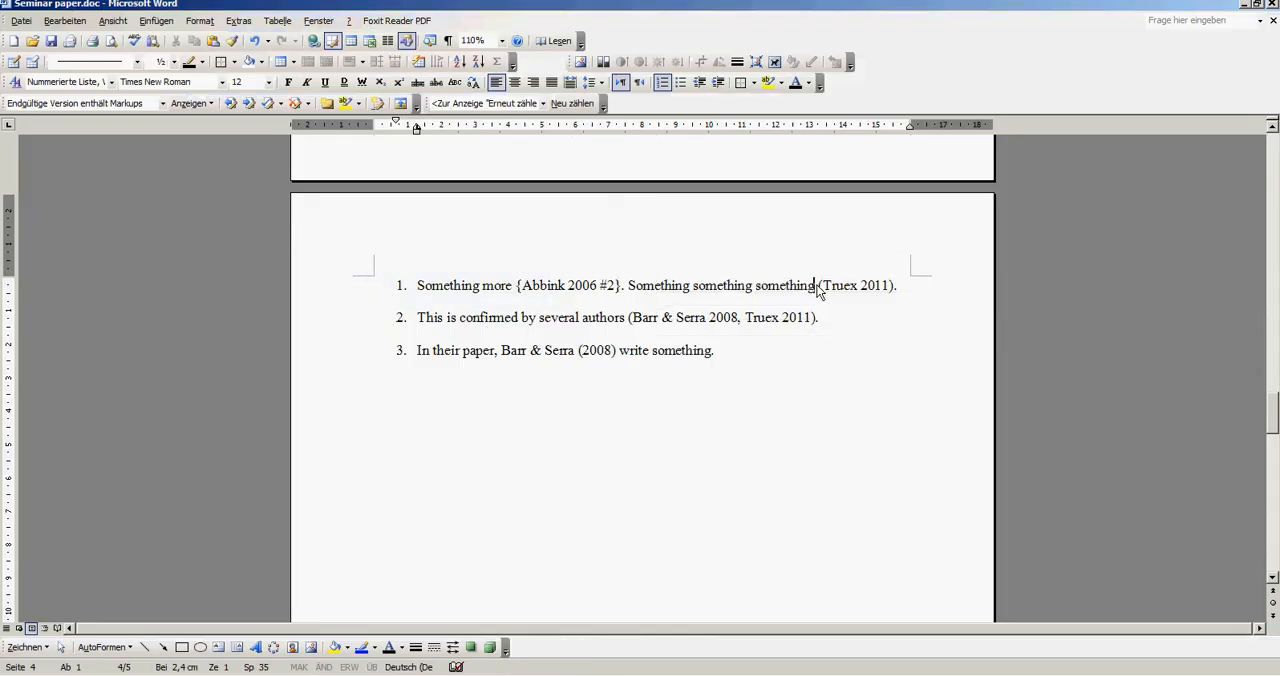
drag(819, 288, 895, 295)
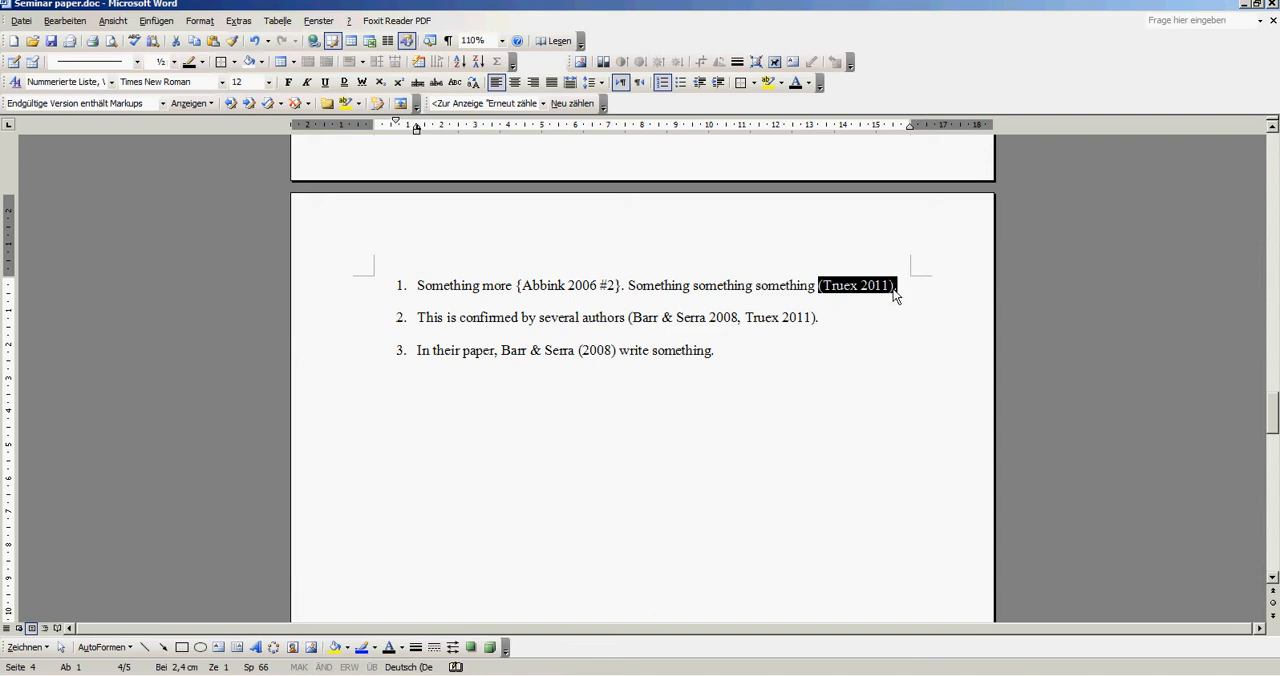
key(ctrl+v)
text(.)
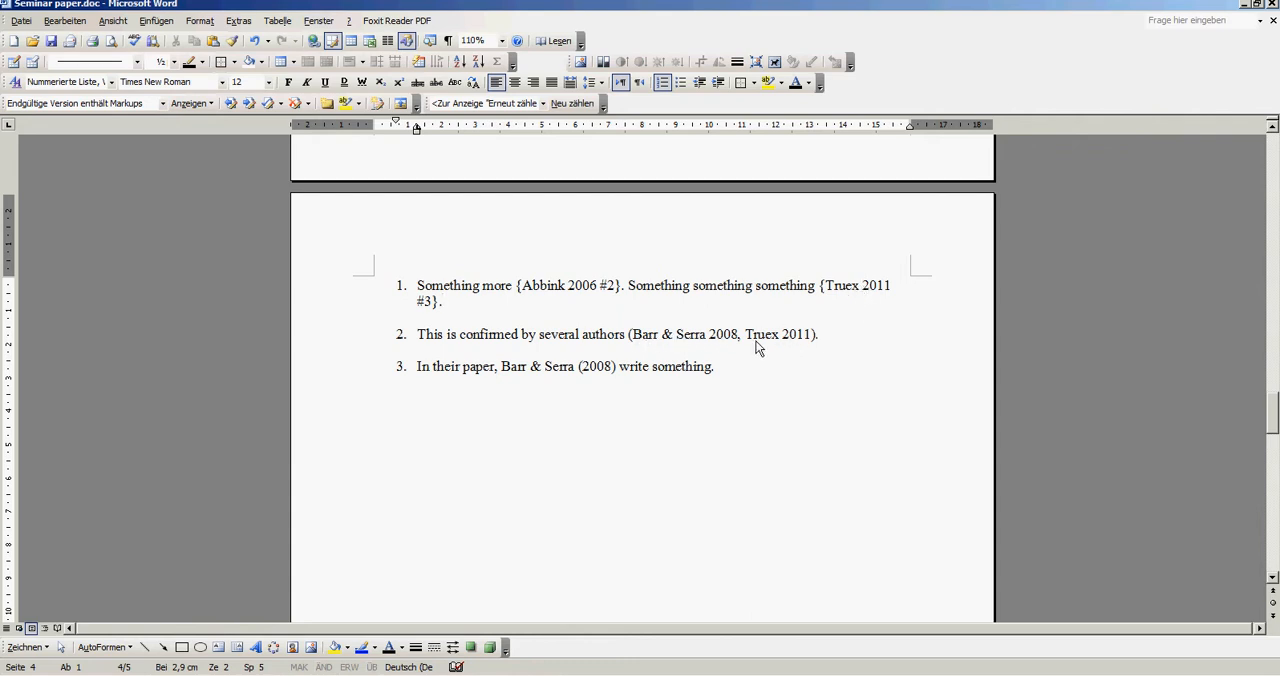
- Replace the manual 2011 citation in list item 2 with the same copied placeholder
drag(745, 338, 814, 338)
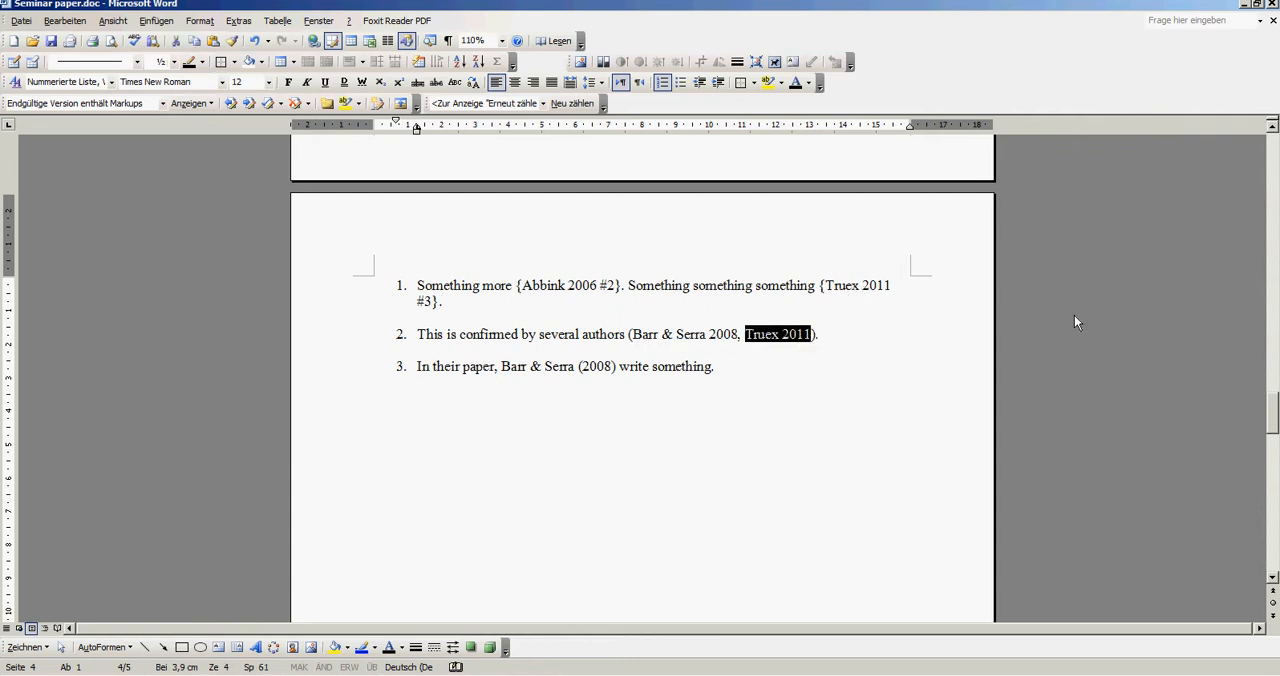
key(Delete)
key(ctrl+v)
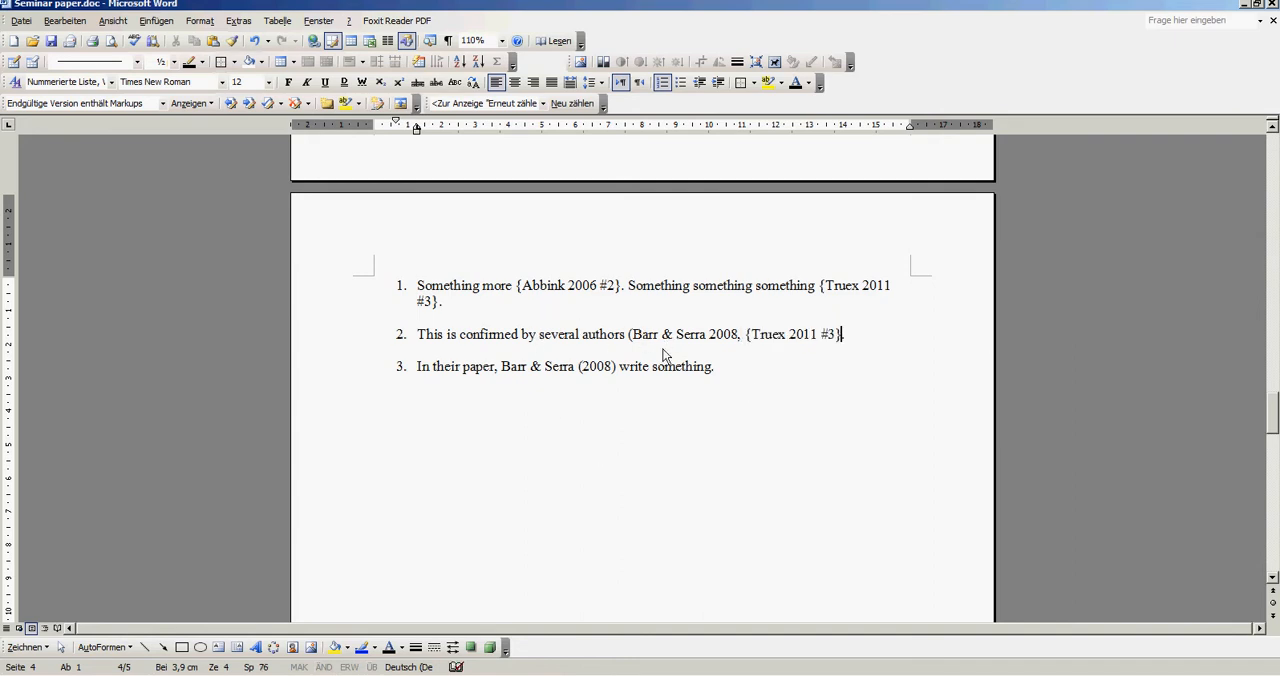
- Copy the 2010 corruption and culture article's placeholder in Citavi and replace the manual 2008 citation in Word's list item 2 with it
key(alt+Tab)
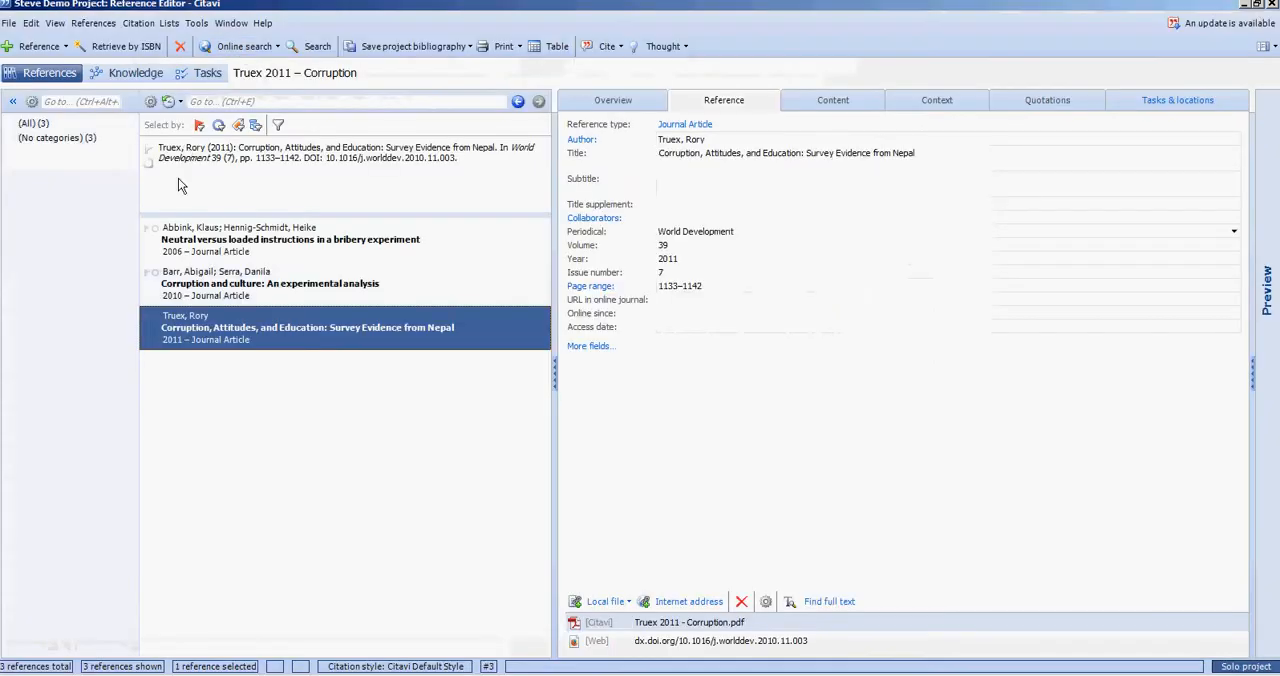
click(210, 284)
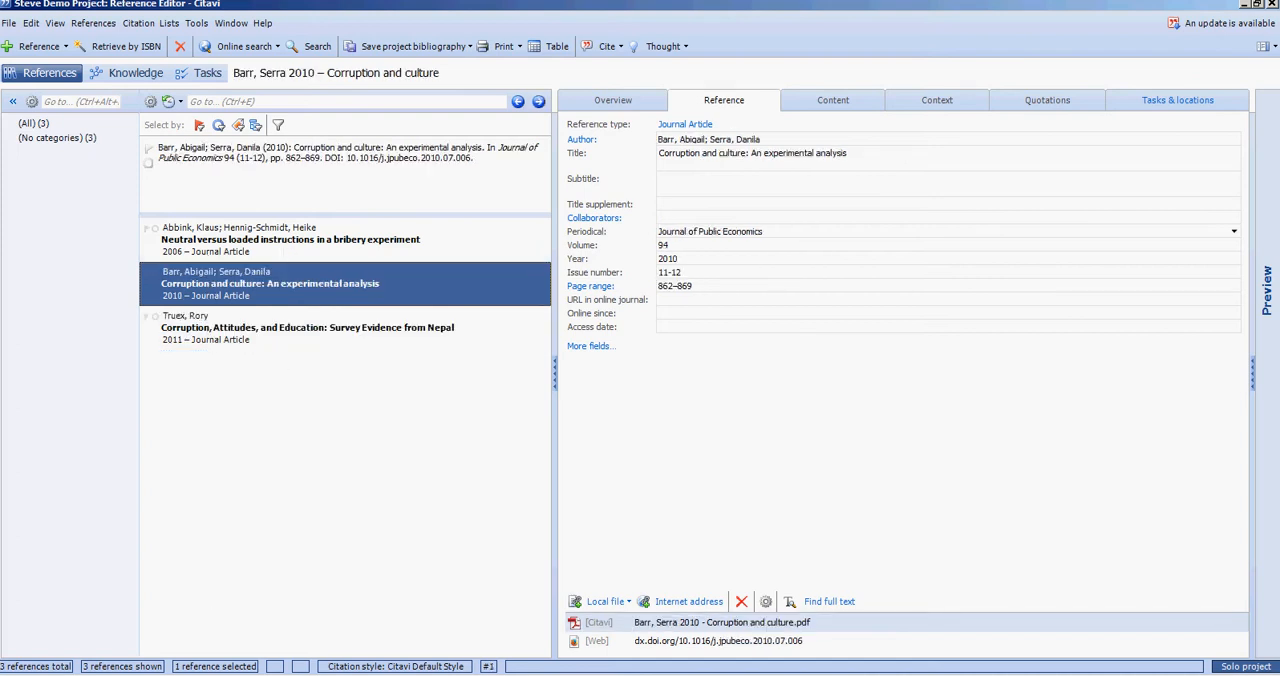
key(alt+Tab)
click(627, 337)
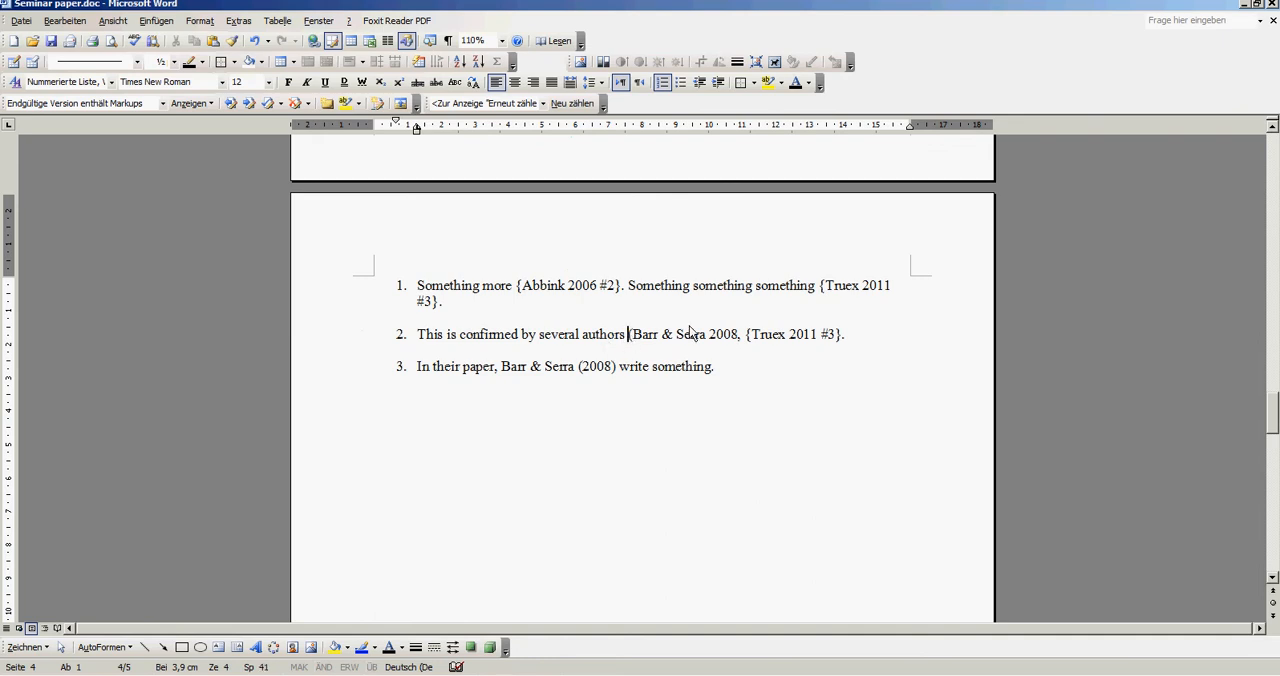
key(ctrl+v)
key(Delete)
key(Delete)
key(Delete)
key(Delete)
key(Delete)
key(Delete)
key(Delete)
key(Delete)
key(Delete)
key(Delete)
key(Delete)
key(Delete)
key(Delete)
key(Delete)
key(Delete)
key(Delete)
key(Delete)
key(Delete)
key(Delete)
key(Delete)
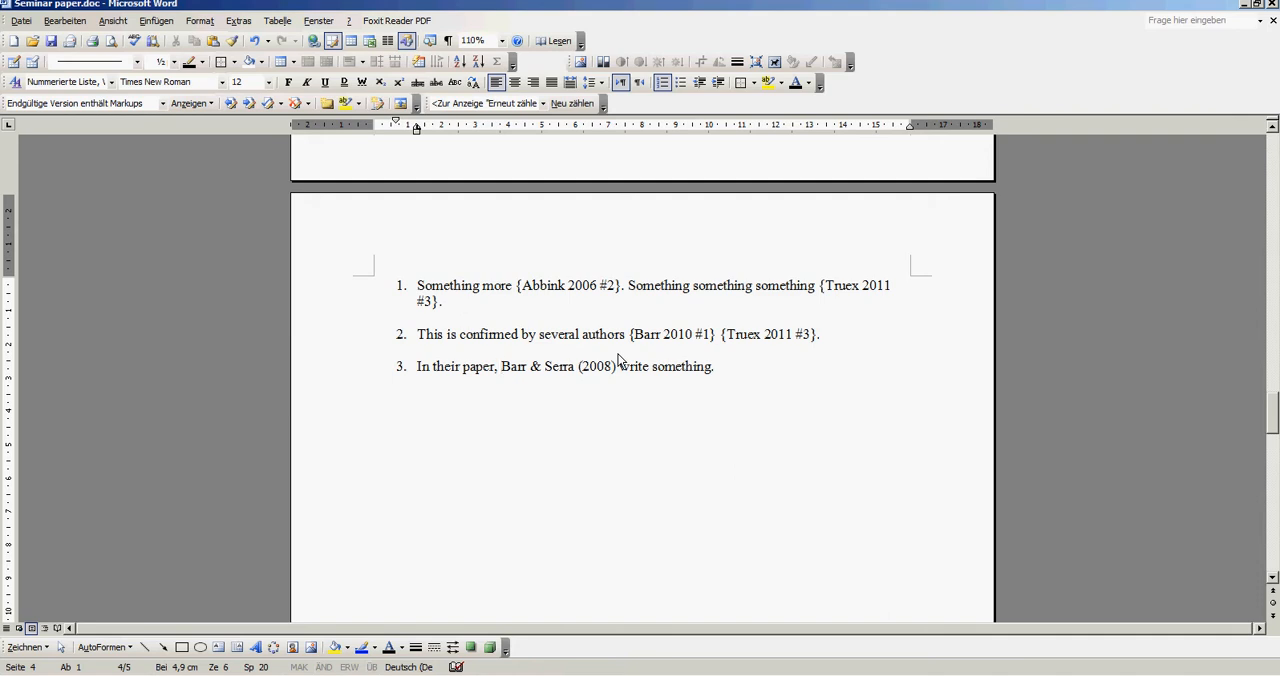
- Paste the same placeholder into list item 3 after "In their paper," and delete the manually typed author names following it
key(ctrl+v)
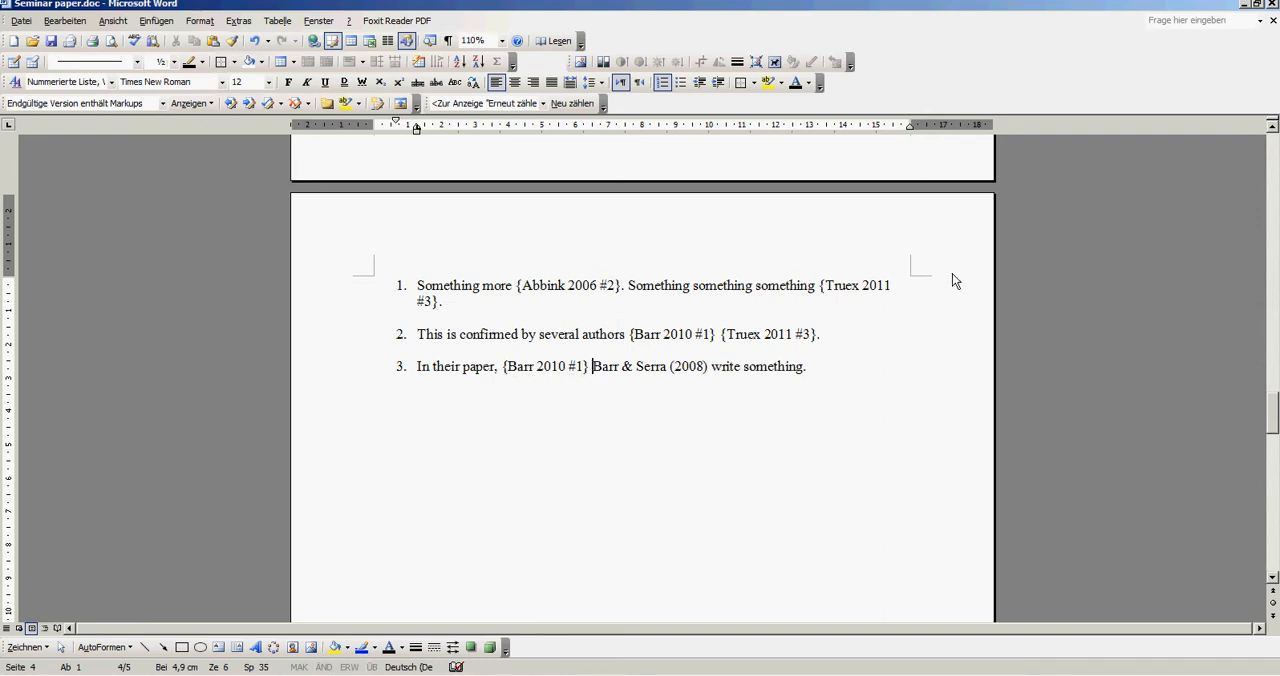
key(Delete)
key(Delete)
key(Delete)
key(Delete)
key(Delete)
key(Delete)
key(Delete)
key(Delete)
key(Delete)
key(Delete)
key(Delete)
key(Delete)
key(Delete)
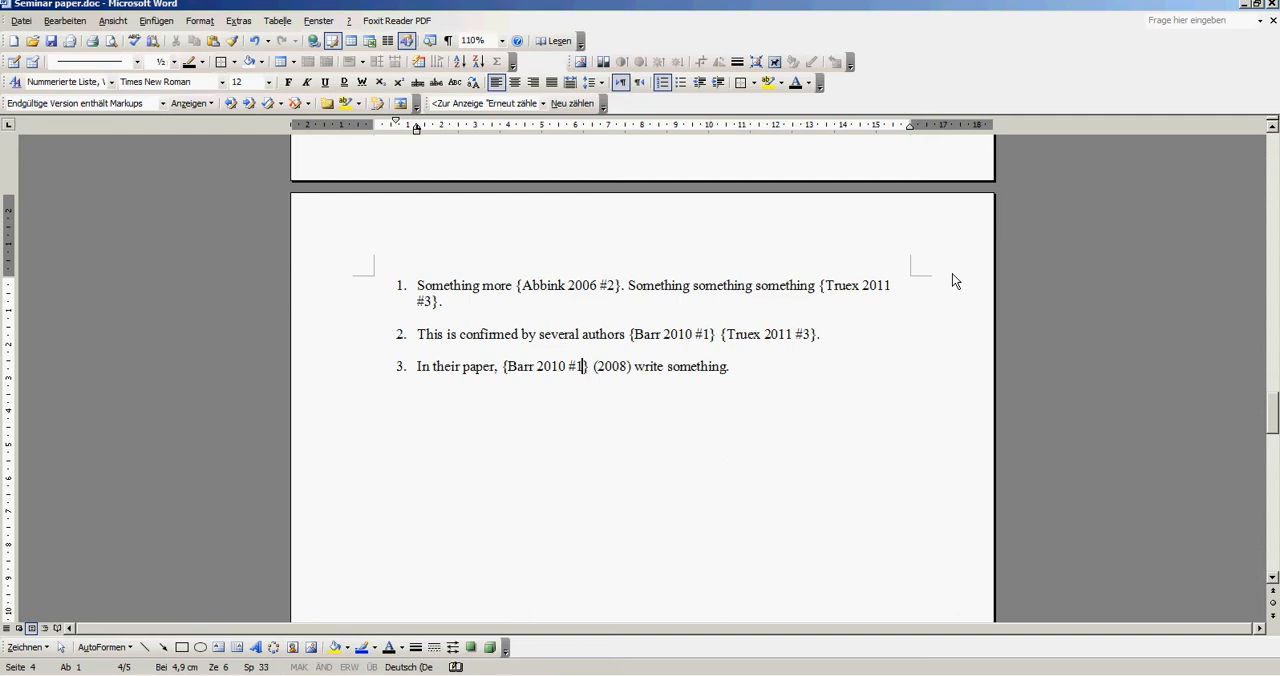
- Add the options /persononly and /nopar inside the placeholder in list item 3
text(/)
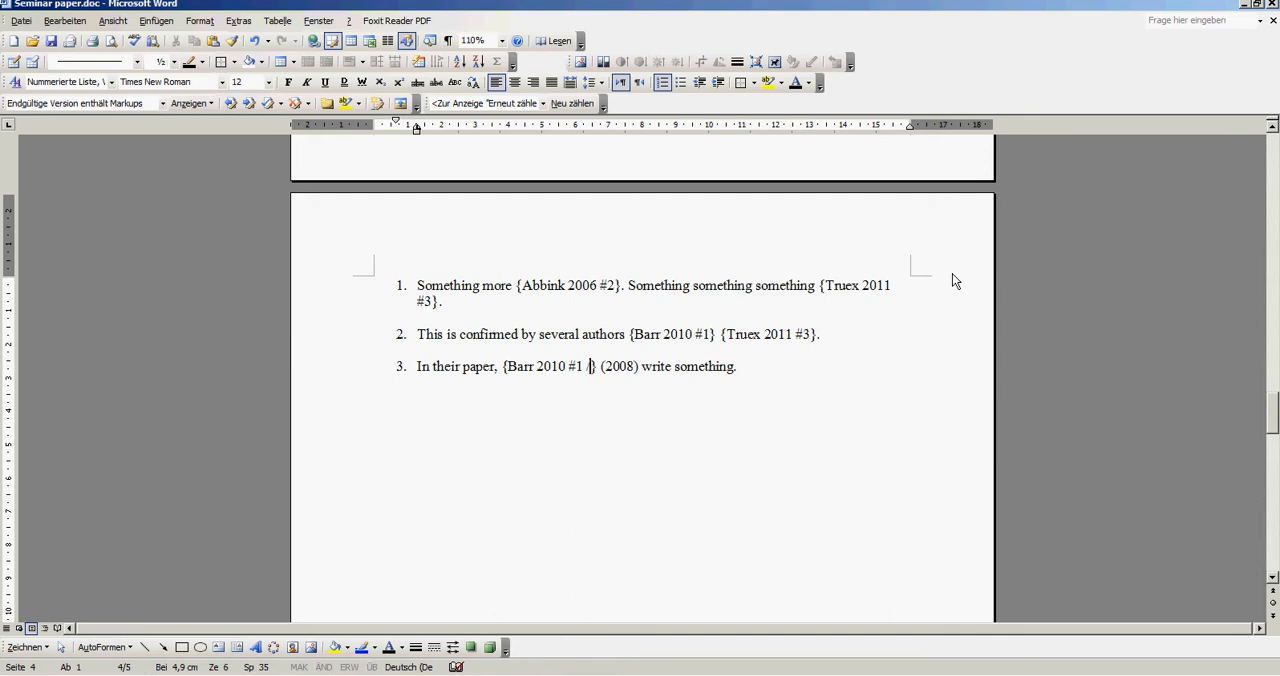
text(personally)
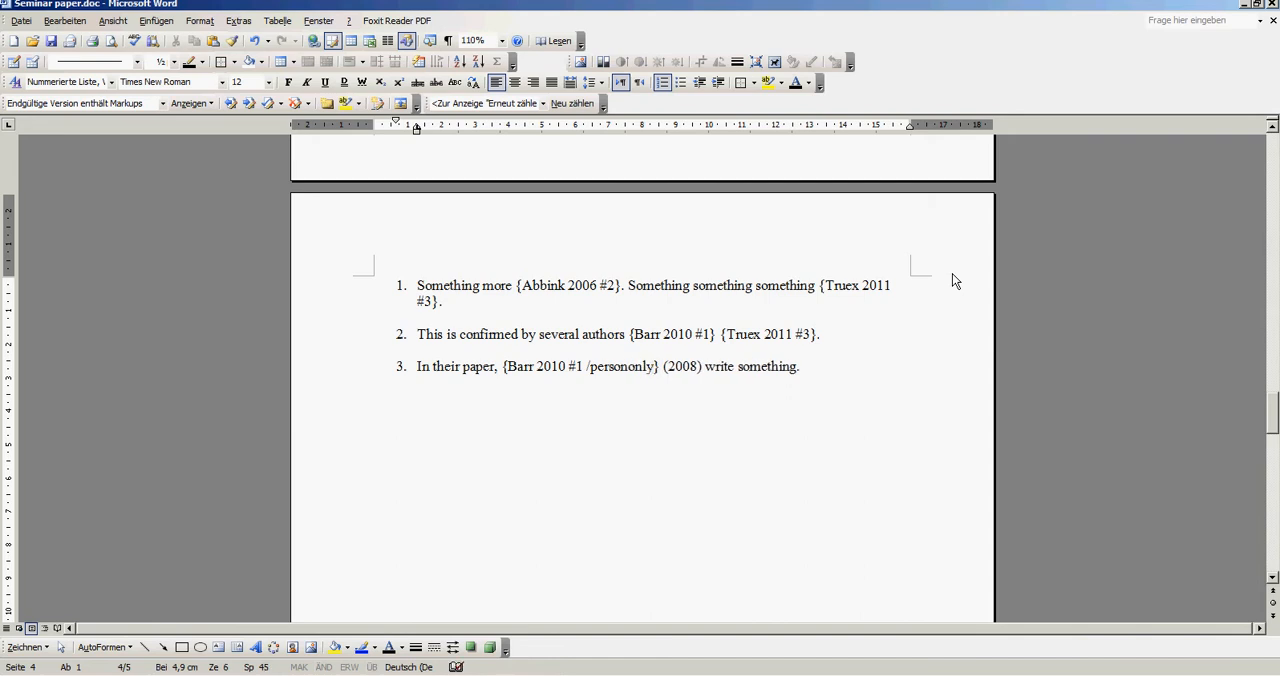
text( /nopar)
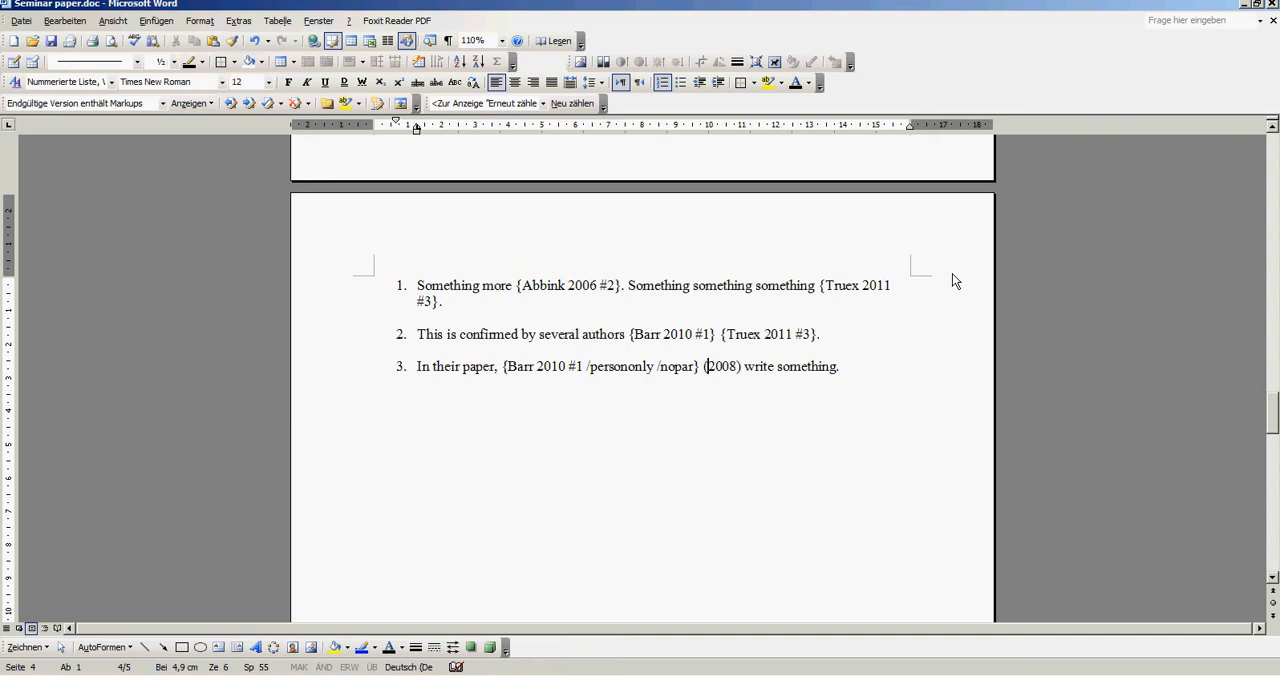
- Replace the manual year (2008) in list item 3 with a second copy of the 2010 article's placeholder
key(Delete)
key(Delete)
key(Delete)
key(Delete)
key(Delete)
key(Delete)
text({Barr 2010 #1})
key(Left)
key(Left)
key(Left)
key(Left)
key(Left)
key(Left)
key(Left)
key(Left)
key(Left)
key(Left)
key(Left)
key(Left)
key(Left)
key(Left)
key(Left)
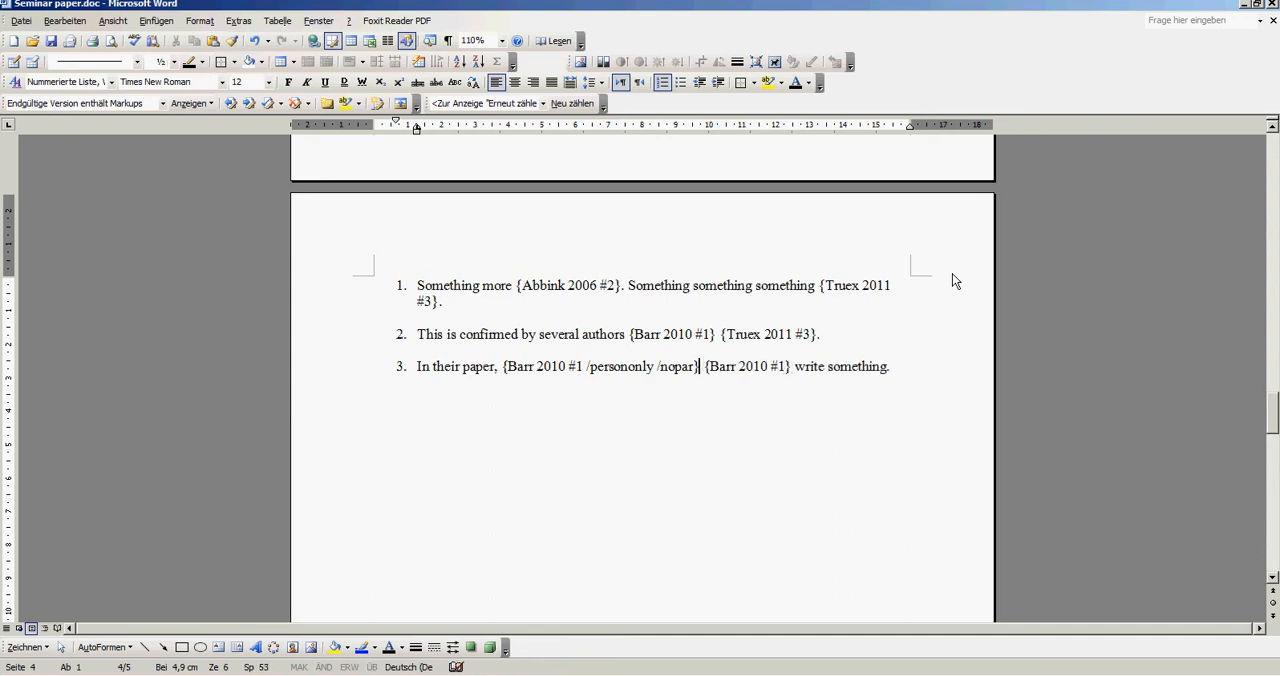
- Add the option /yearonly inside the second placeholder in list item 3
key(Right)
key(Right)
key(Right)
key(Right)
key(Right)
key(Right)
key(Right)
key(Right)
key(Right)
key(Right)
key(Right)
key(Right)
key(Right)
text(/)
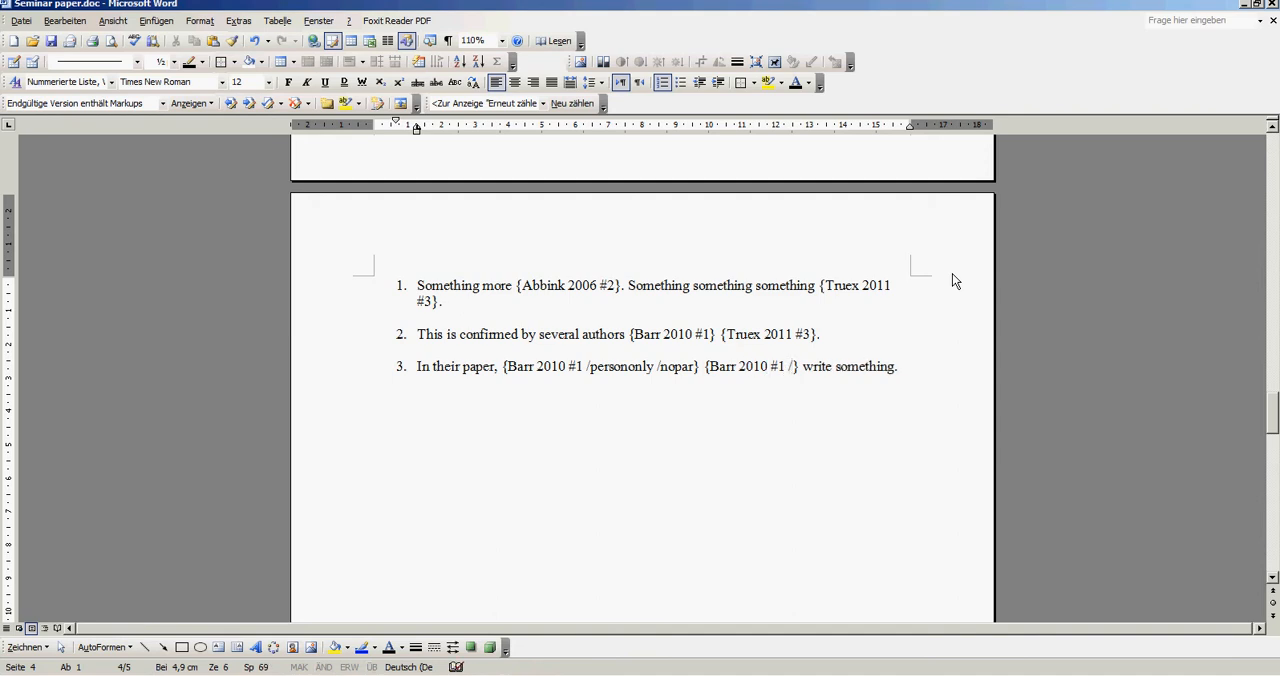
drag(661, 370, 682, 371)
click(599, 369)
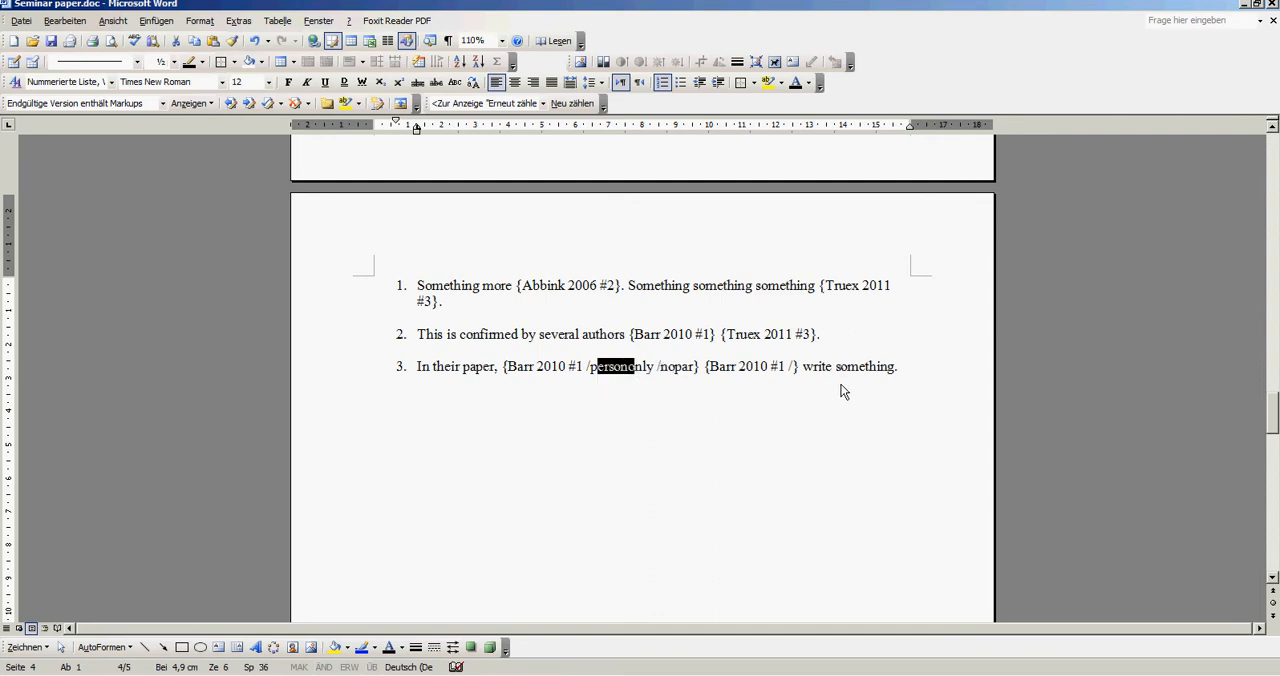
click(797, 368)
text(yearink)
key(BackSpace)
key(BackSpace)
key(BackSpace)
key(BackSpace)
text(only)
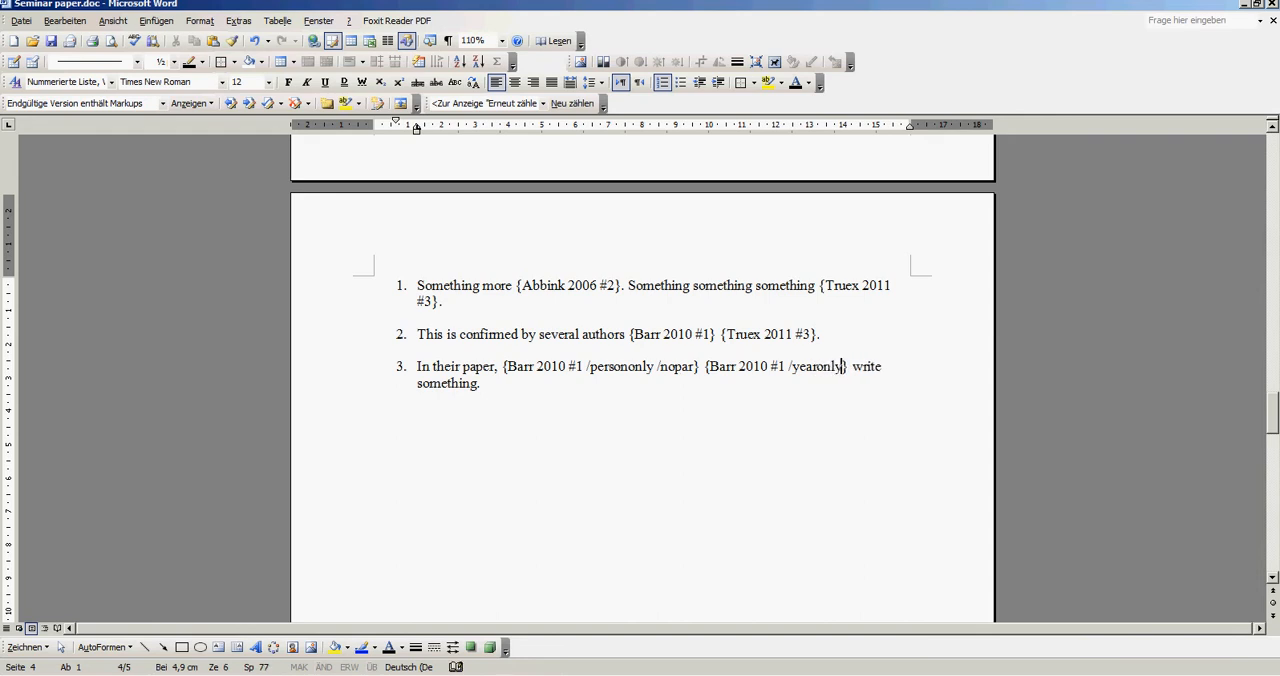
- Delete the ordinary space between the two placeholders in list item 3
key(Left)
key(Left)
key(Left)
key(Left)
key(Left)
key(Left)
key(Left)
drag(726, 371, 660, 368)
click(676, 369)
drag(663, 334, 786, 333)
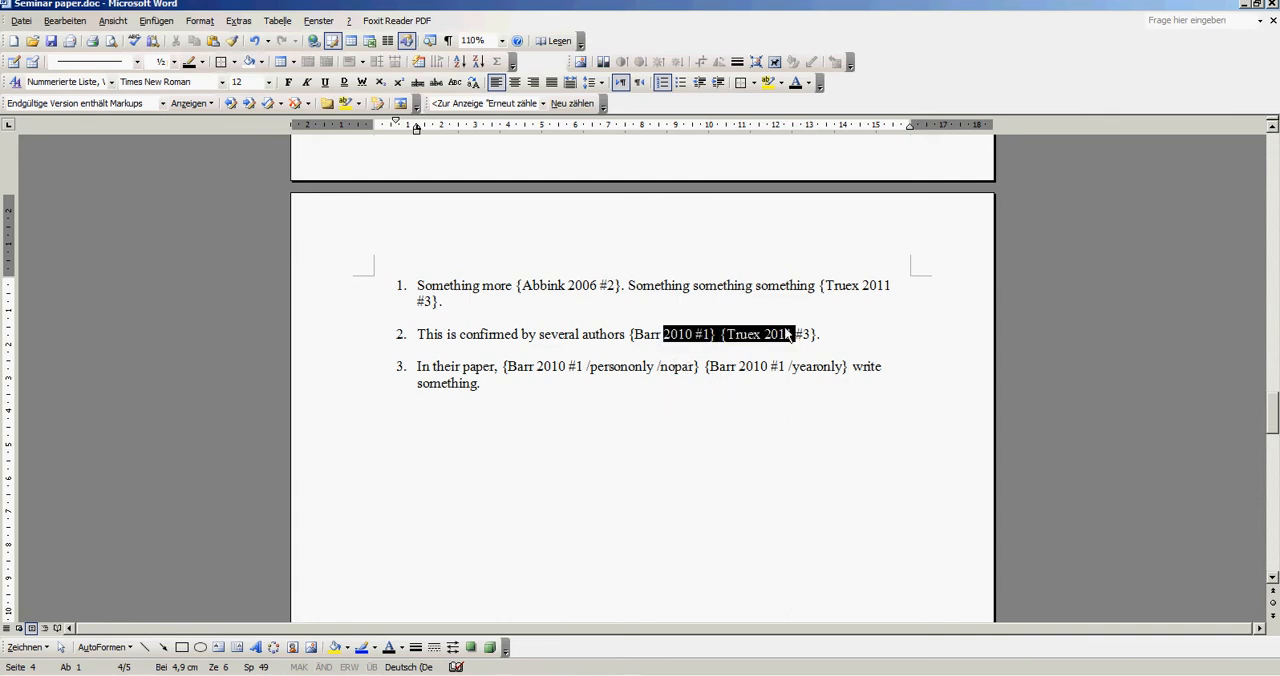
click(703, 370)
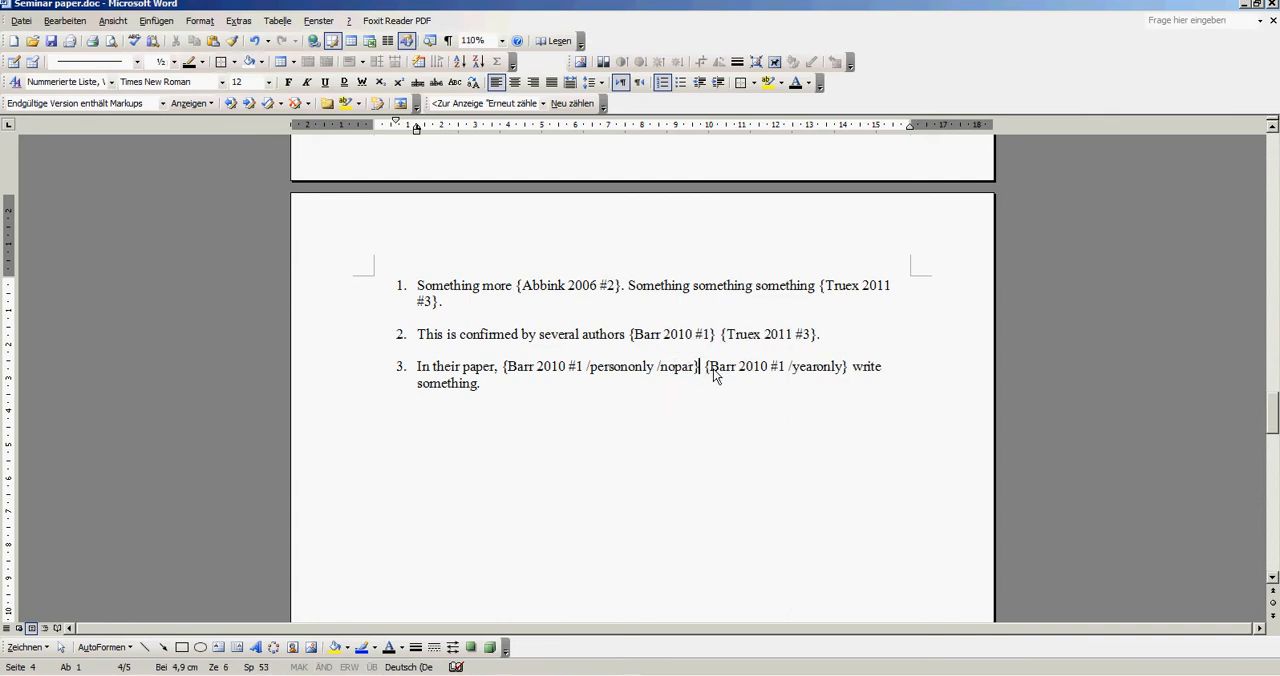
key(Delete)
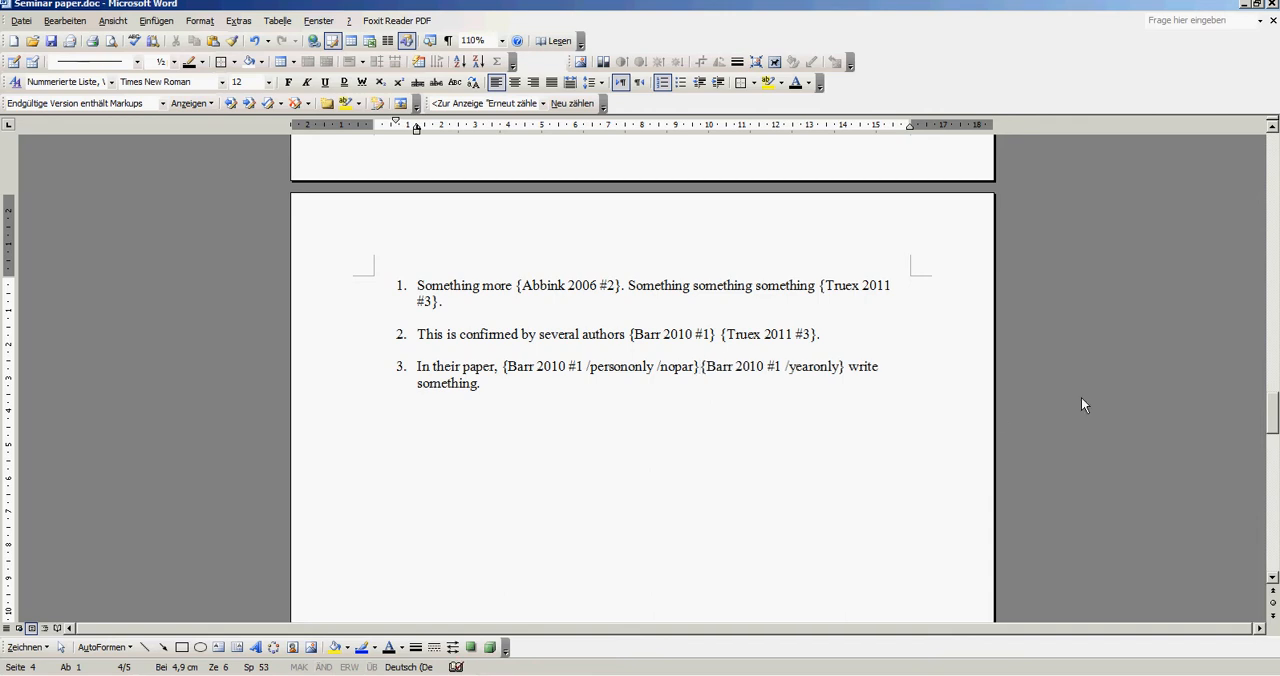
- Delete the blank lines below the numbered list to pull the "Fixed space:" heading and its table up
double_click(826, 468)
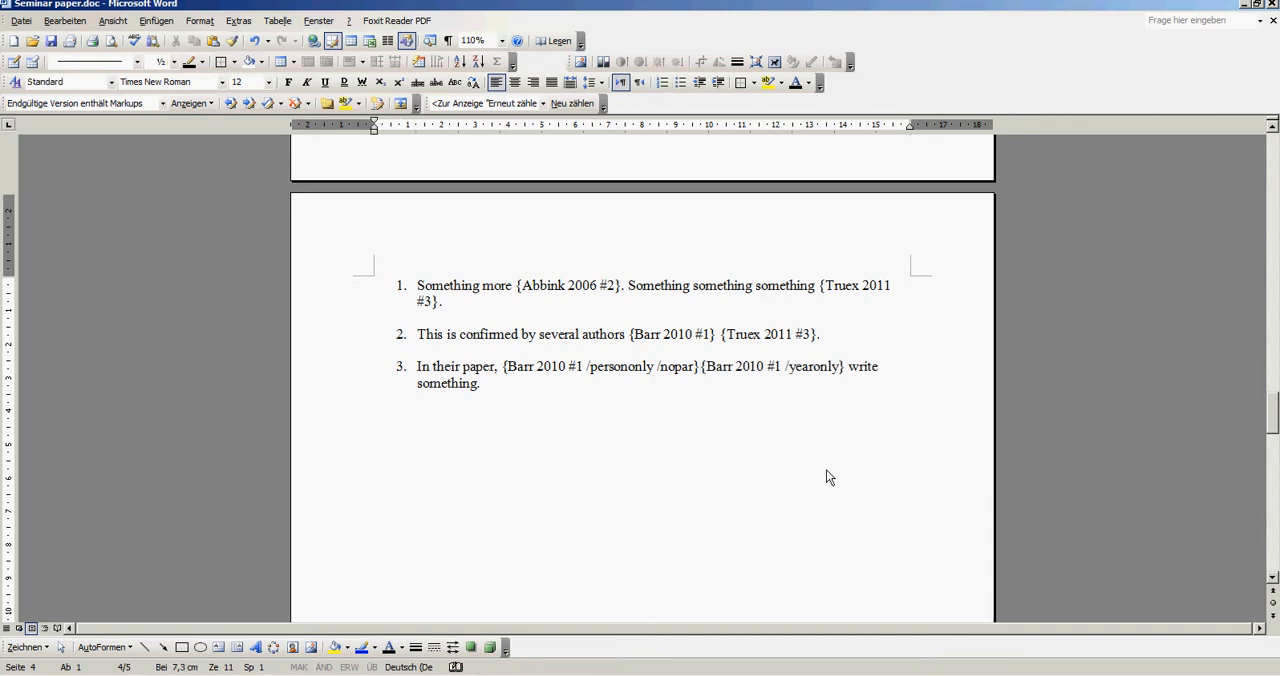
key(Delete)
key(Delete)
key(Delete)
key(Delete)
key(Delete)
key(Delete)
key(Delete)
key(Delete)
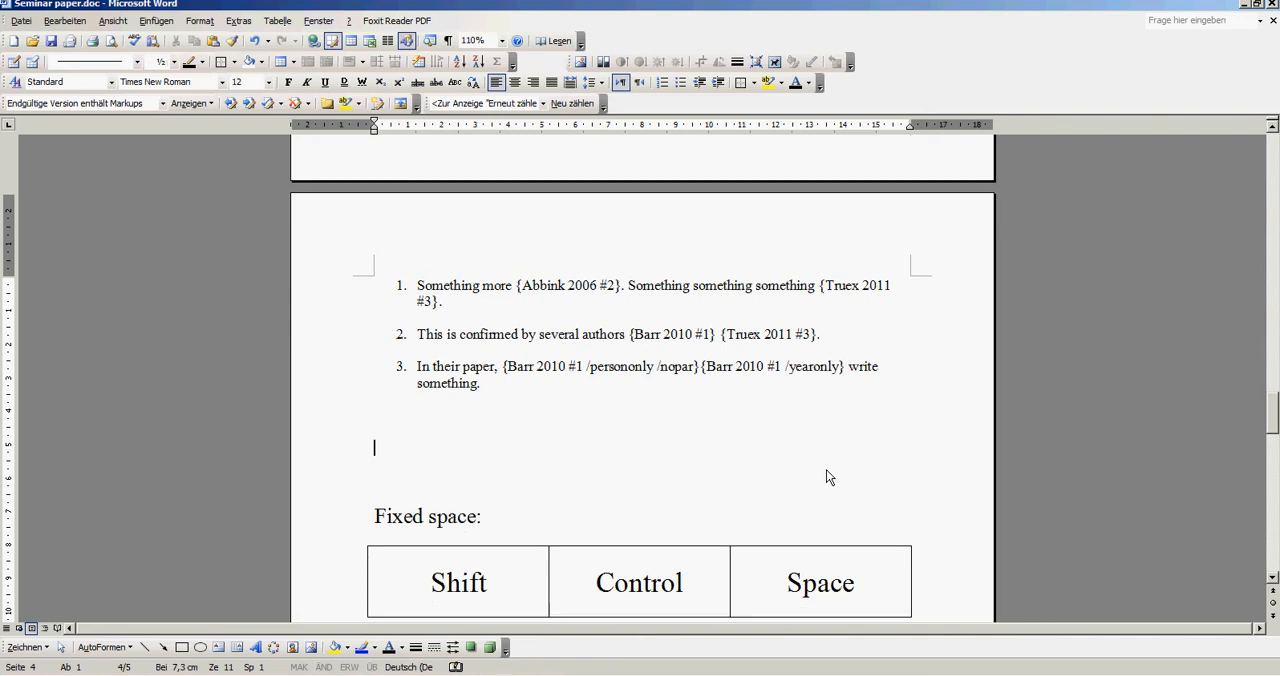
- Enter a line of filler text below the list, ending with "3 percent" at the line break
click(928, 406)
text(gdfngldfngikdfnmgmdfkögdföngdflgnldfgnldfngköldfgndfsng)
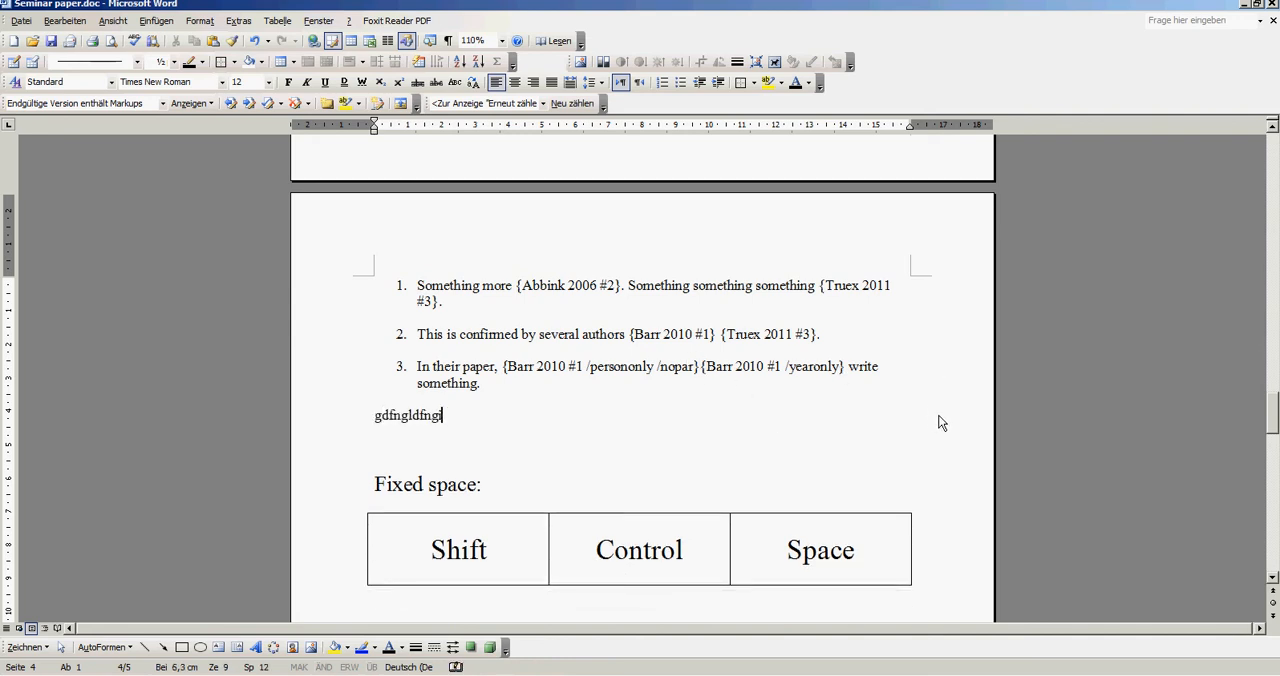
text(dfsgndfsgndfsgndfsdfsongdfo nodfds)
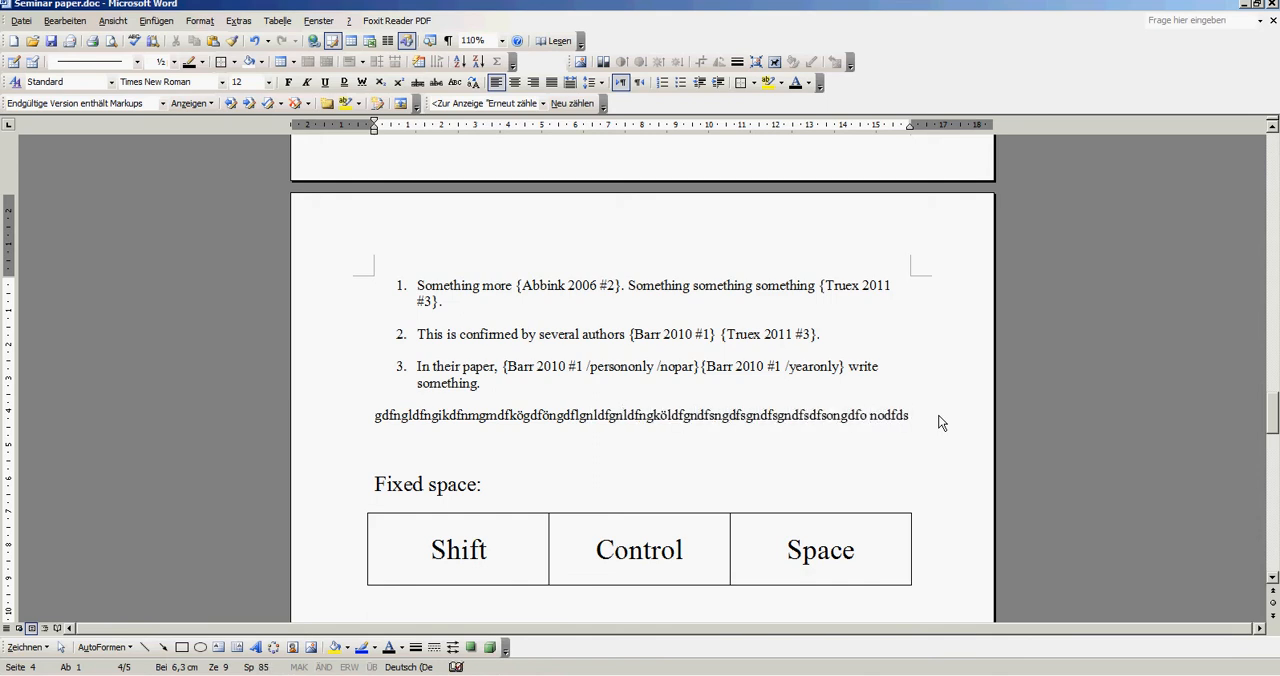
text( 3)
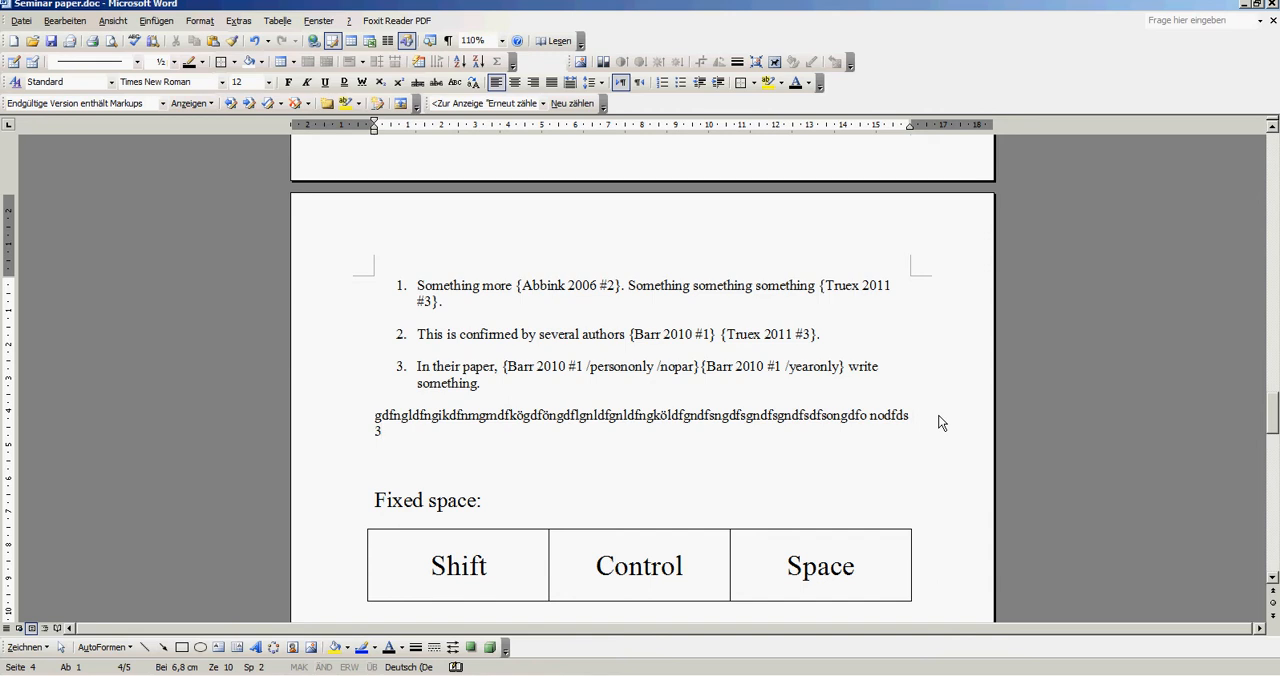
key(BackSpace)
text(4)
key(BackSpace)
key(BackSpace)
text(3 percent)
- Replace the ordinary space in "3 percent" with a non-breaking space
key(Left)
key(Left)
key(Left)
key(Left)
key(Left)
key(Left)
key(Right)
key(Left)
key(Right)
key(BackSpace)
key(ctrl+shift+space)
key(Left)
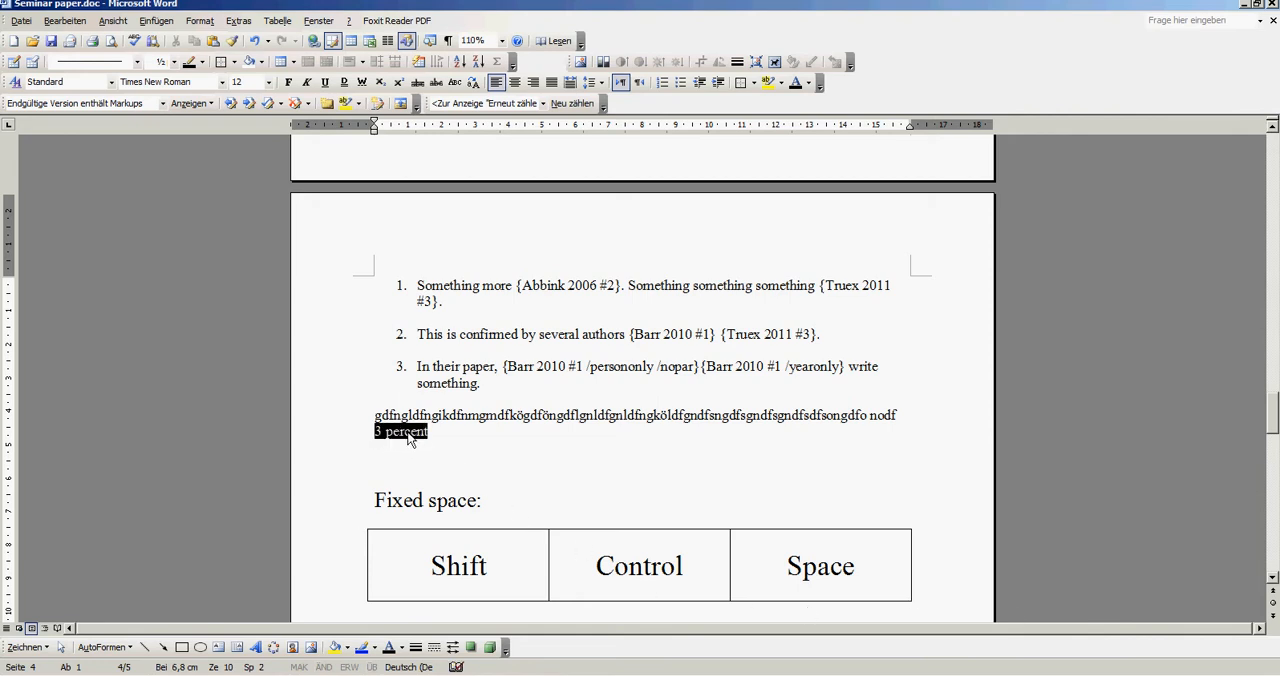
- Delete the filler text with "3 percent" below the numbered list
click(443, 440)
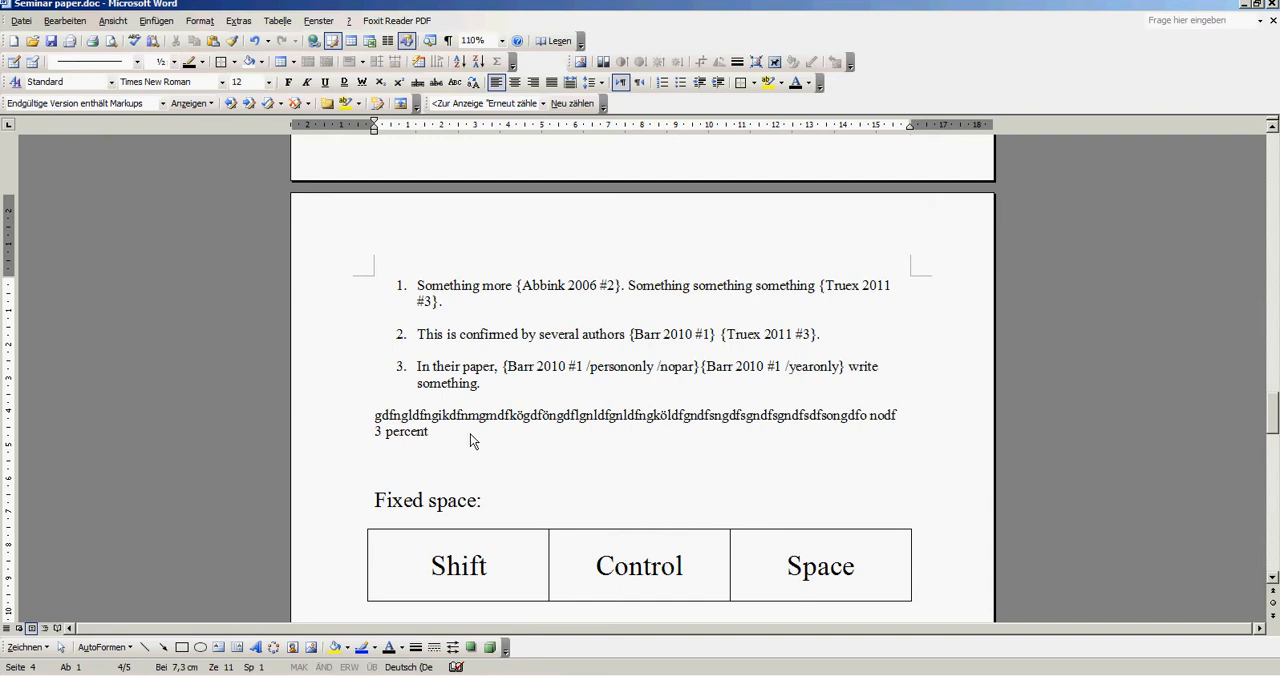
key(shift+Up)
key(shift+Up)
key(Delete)
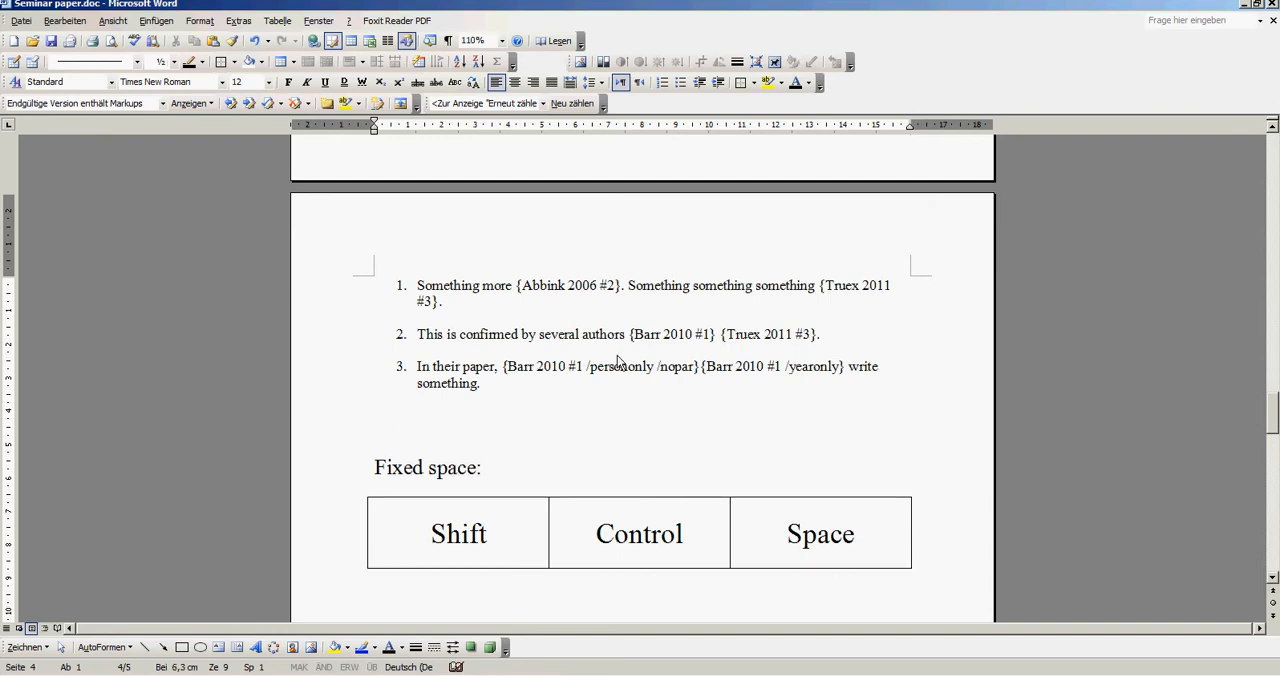
- Insert a non-breaking space between the two placeholders in list item 3, and delete the "Fixed space:" heading and table
click(698, 367)
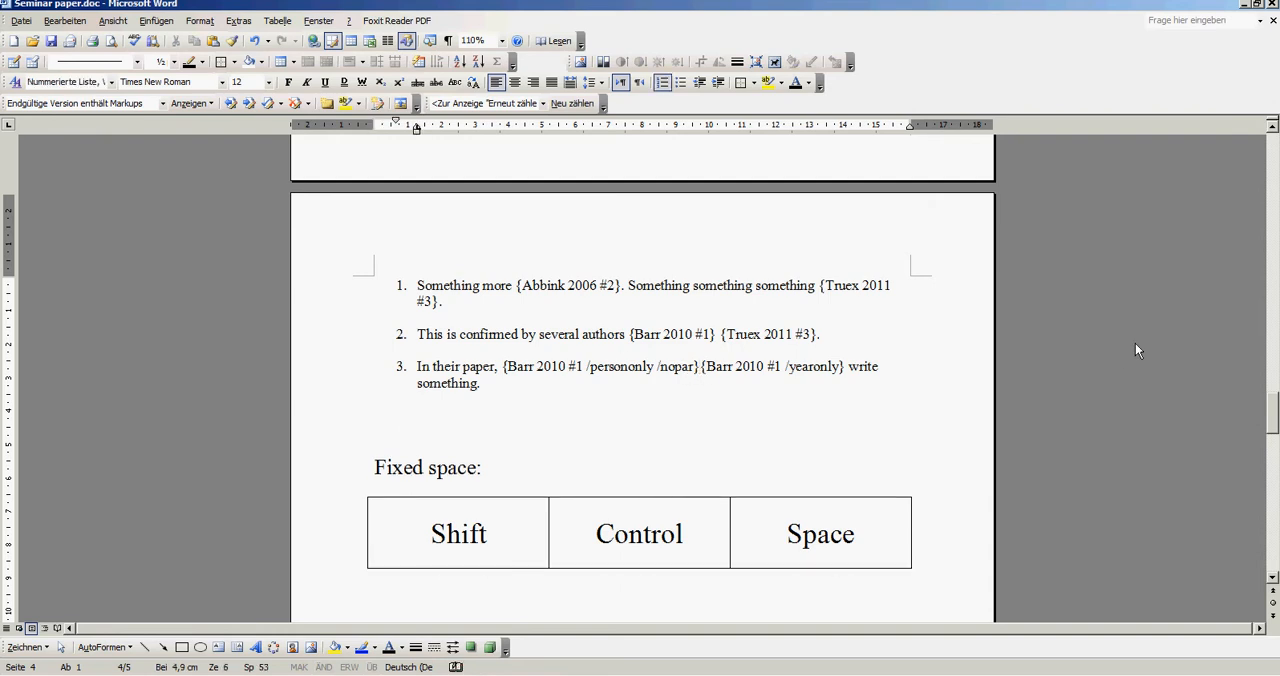
key(ctrl+shift+space)
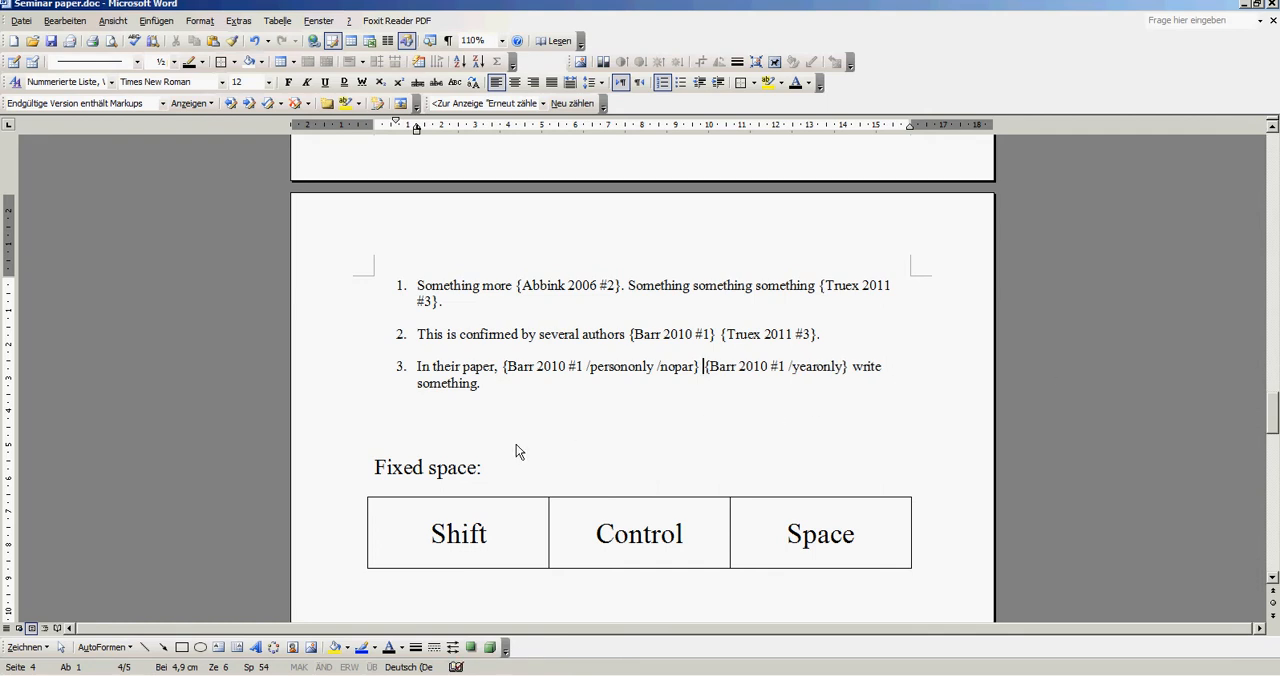
drag(508, 458, 948, 540)
key(Delete)
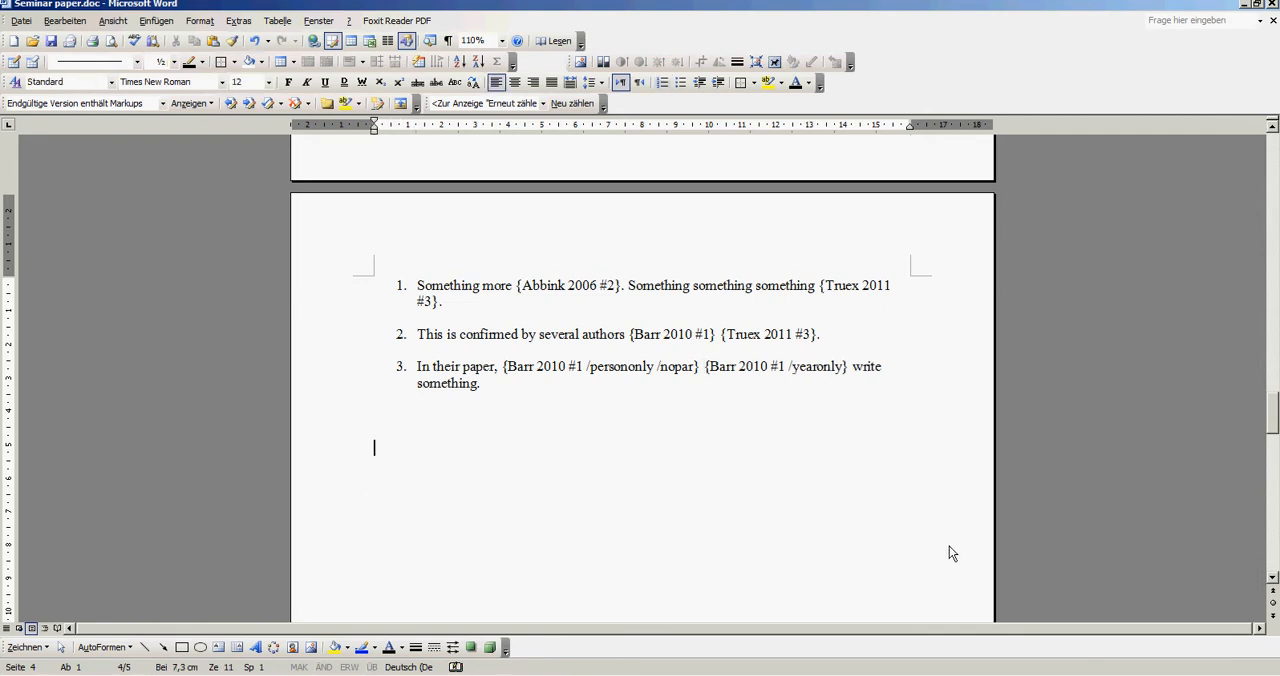
- Compare the numbered list's placeholders with the placeholder paragraph under heading 3, Intro and Discussion and Conclusion
scroll(851, 429, down, 12)
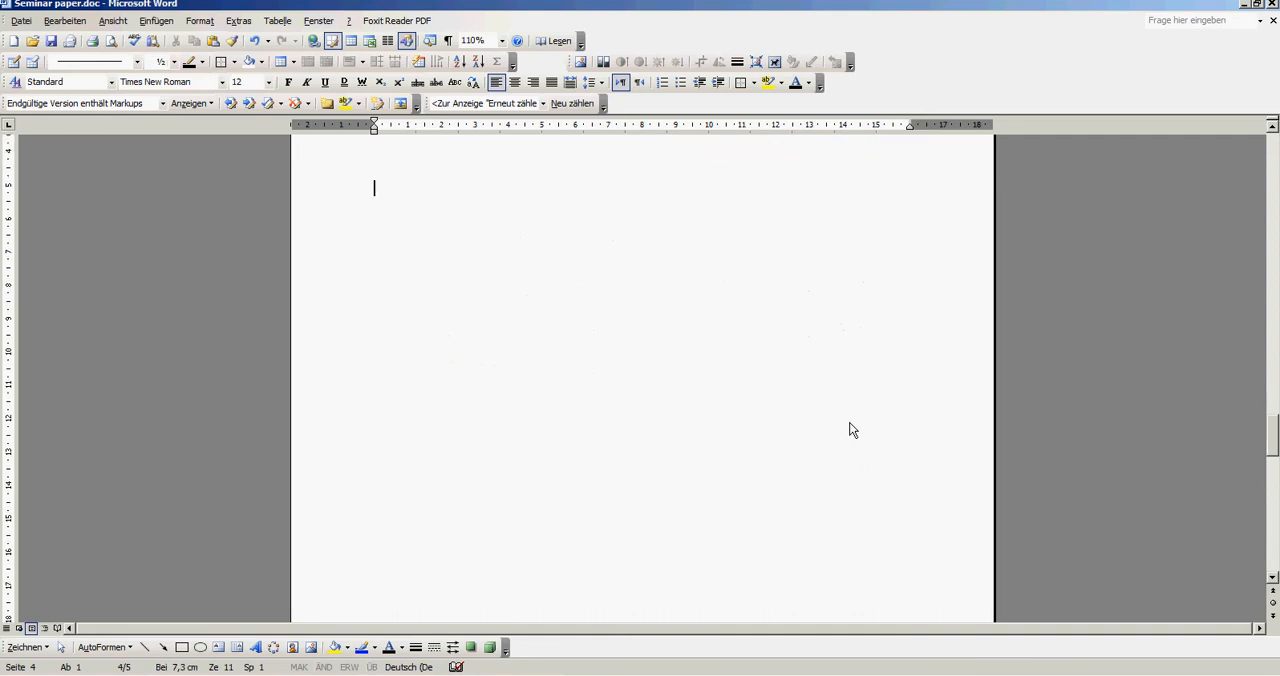
scroll(851, 388, down, 6)
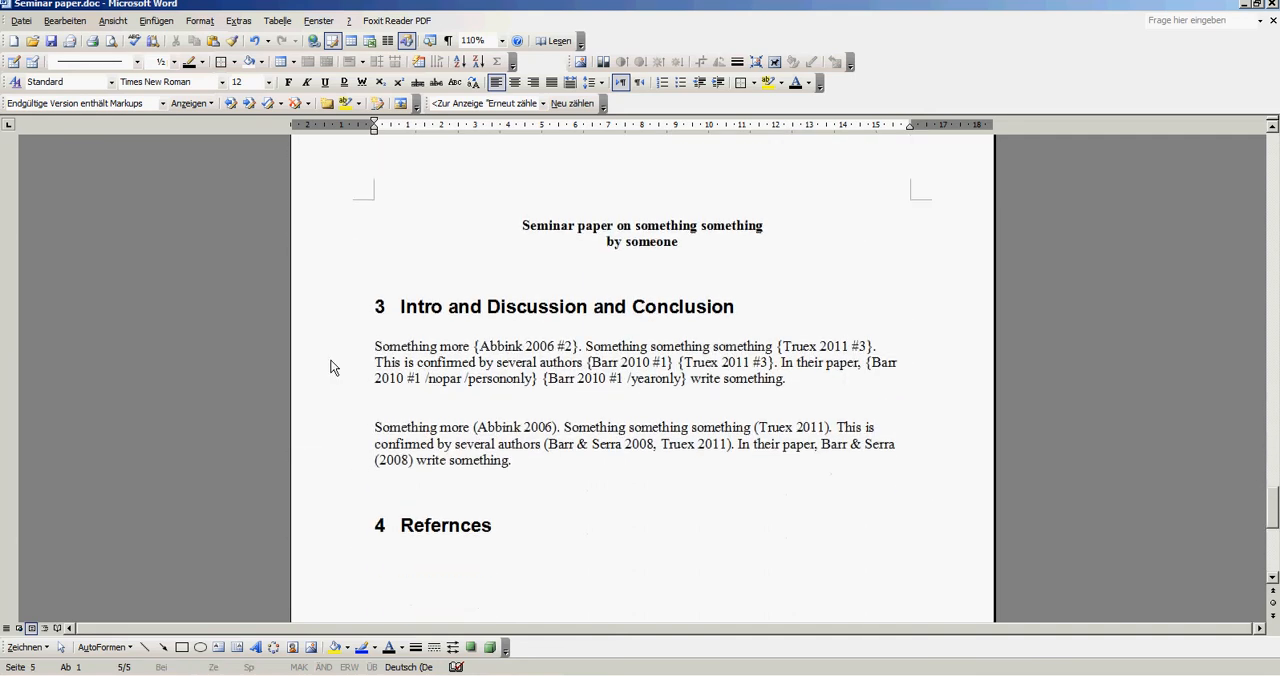
drag(372, 346, 787, 407)
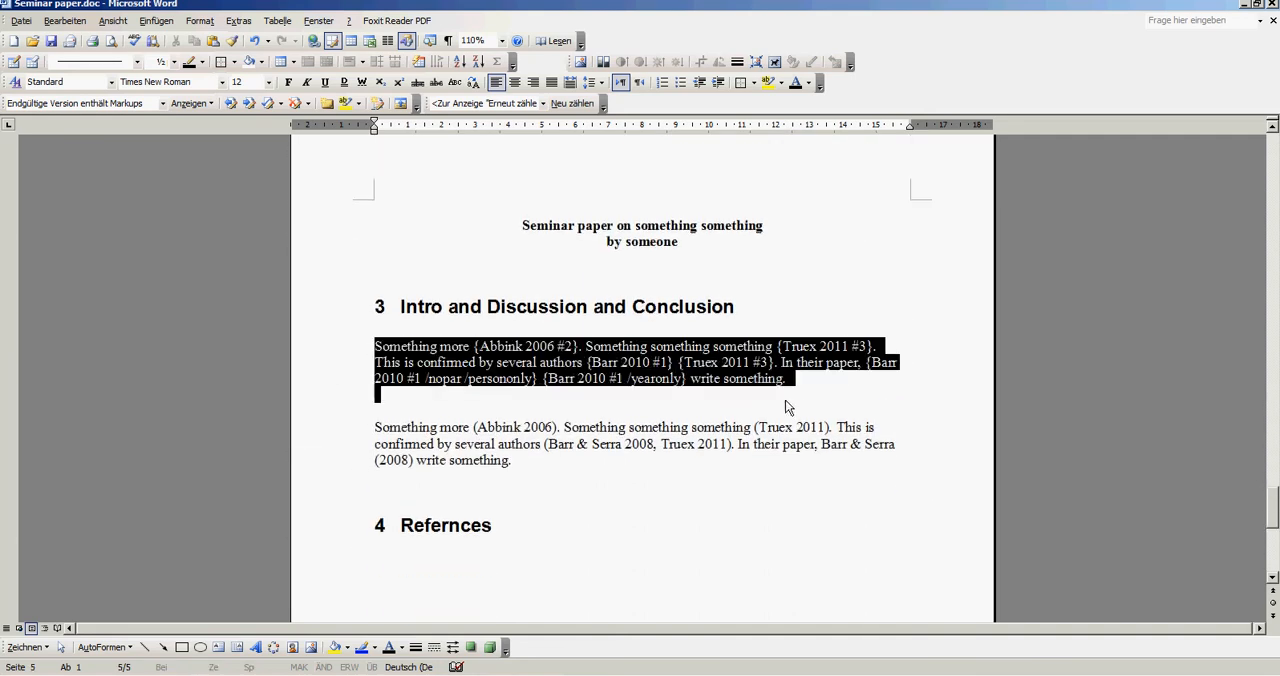
scroll(801, 377, up, 20)
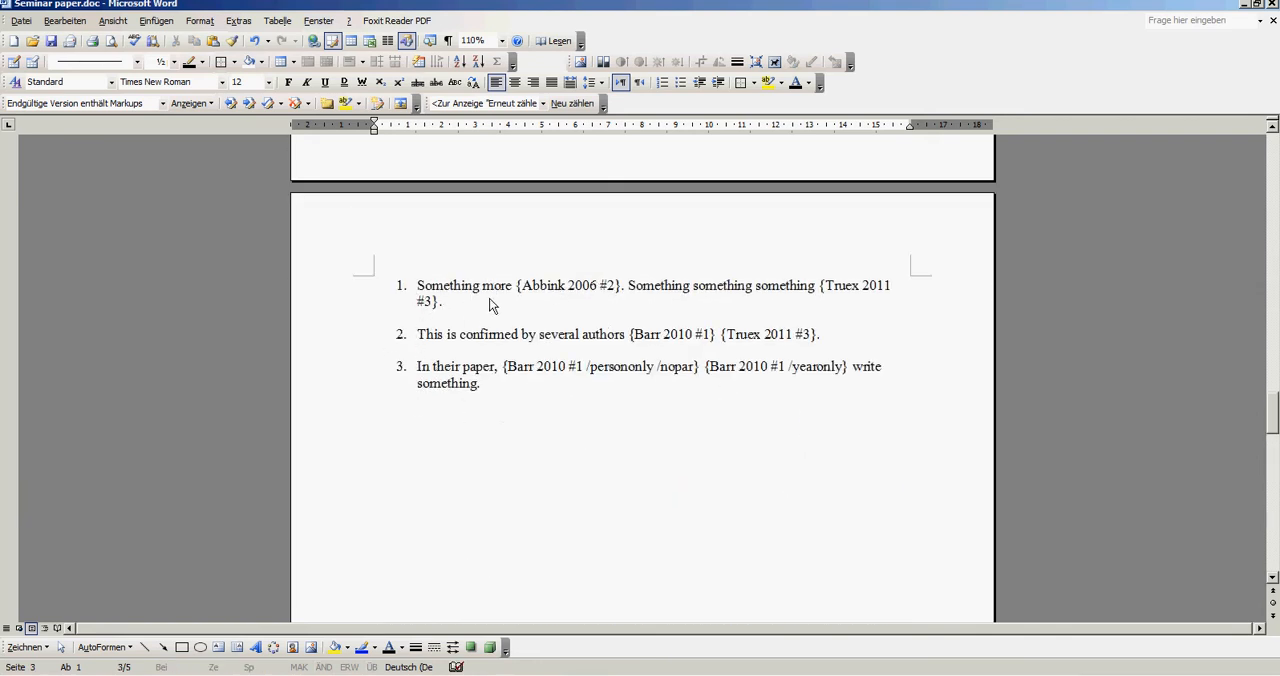
scroll(726, 378, down, 20)
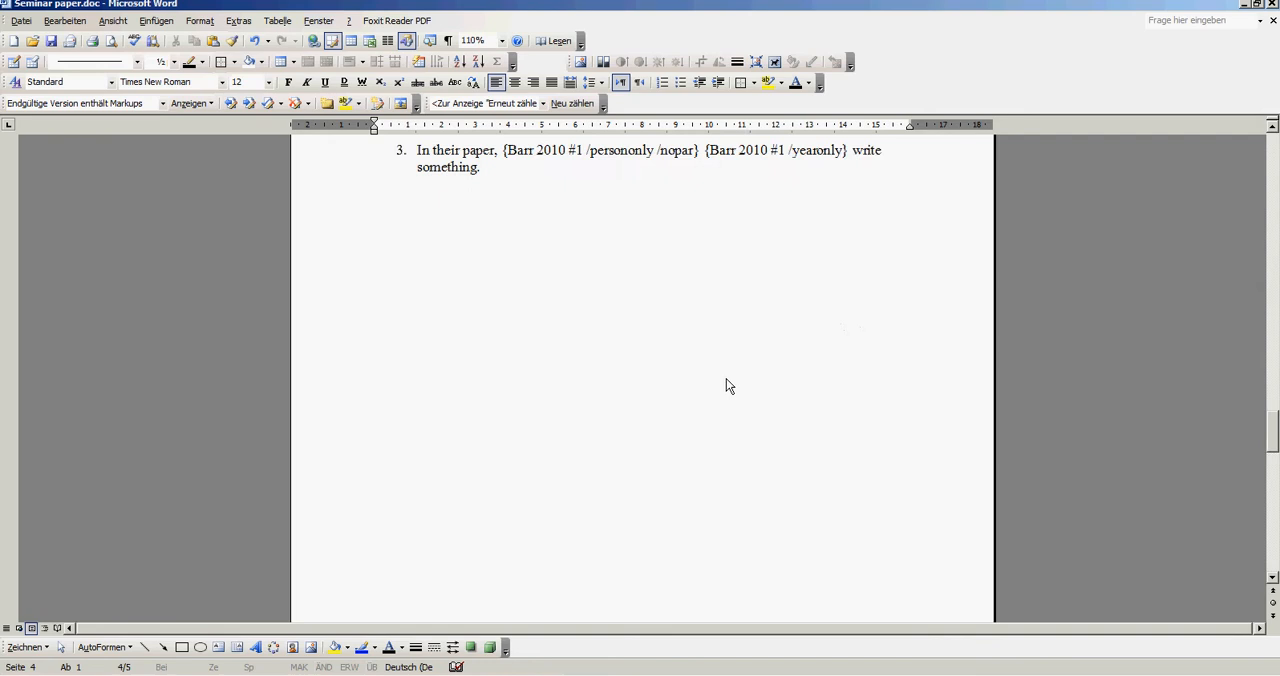
scroll(721, 383, down, 4)
click(495, 319)
click(540, 302)
click(787, 334)
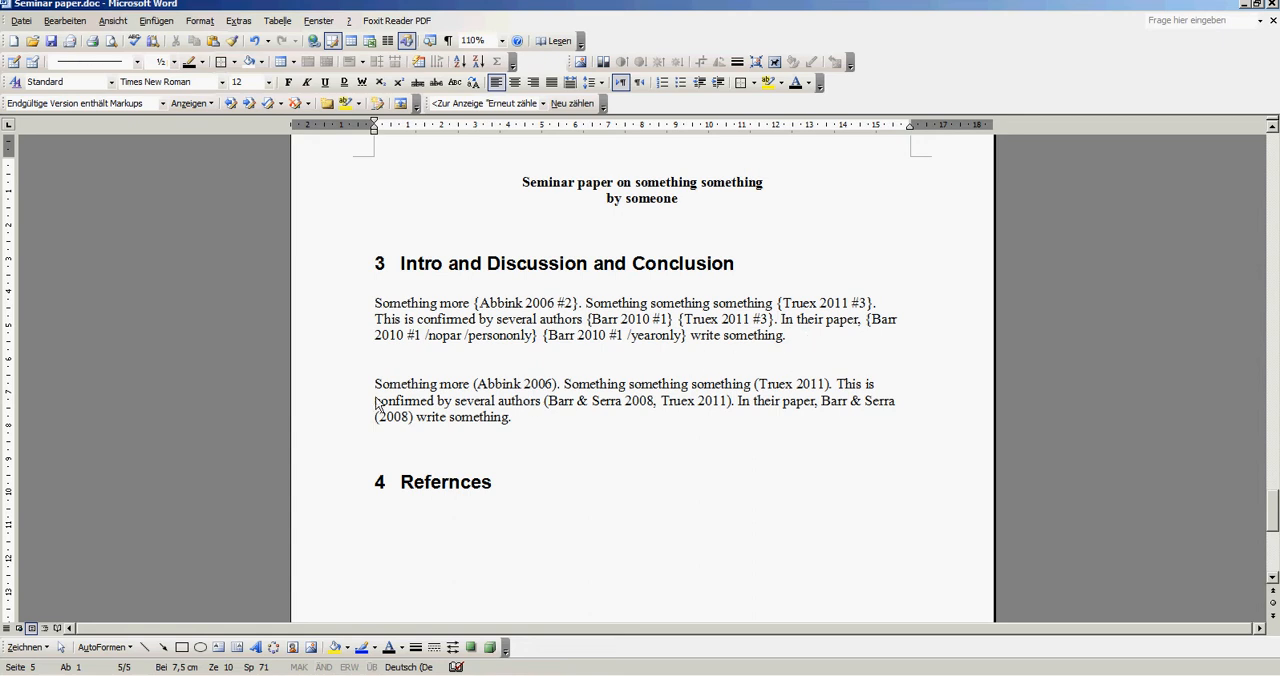
- Set both paragraphs under heading 3 to 1.5 line spacing and justified alignment
drag(390, 393, 611, 449)
key(Right)
drag(603, 428, 372, 302)
click(601, 82)
click(612, 119)
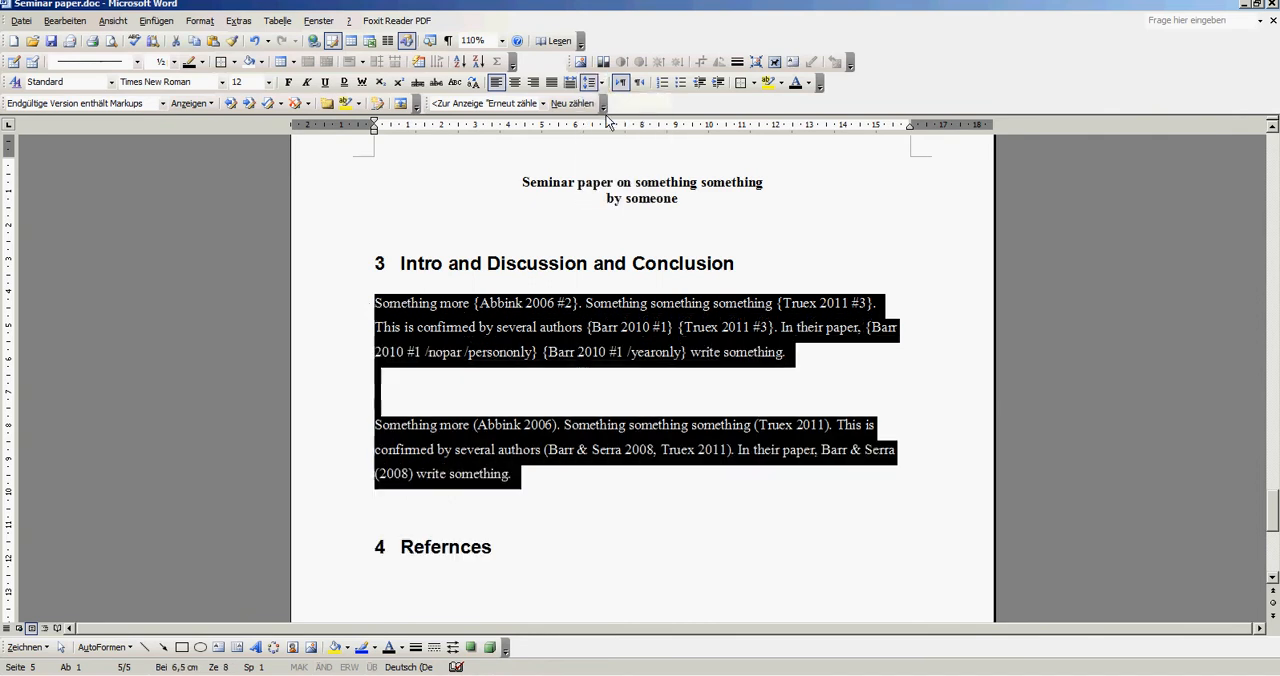
click(551, 82)
click(577, 376)
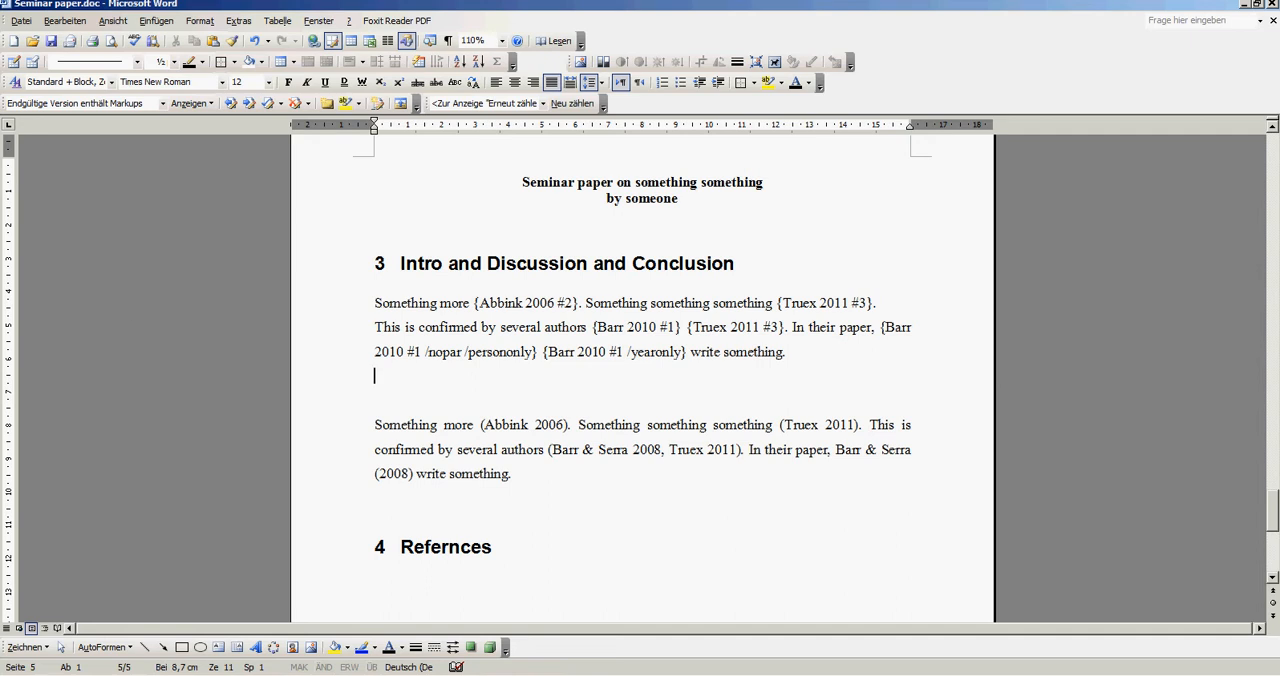
- Switch to PowerPoint, move the bullet "Doing the Magic" above "Citation styles" on slide 3, and return to the Word document
key(alt+Tab)
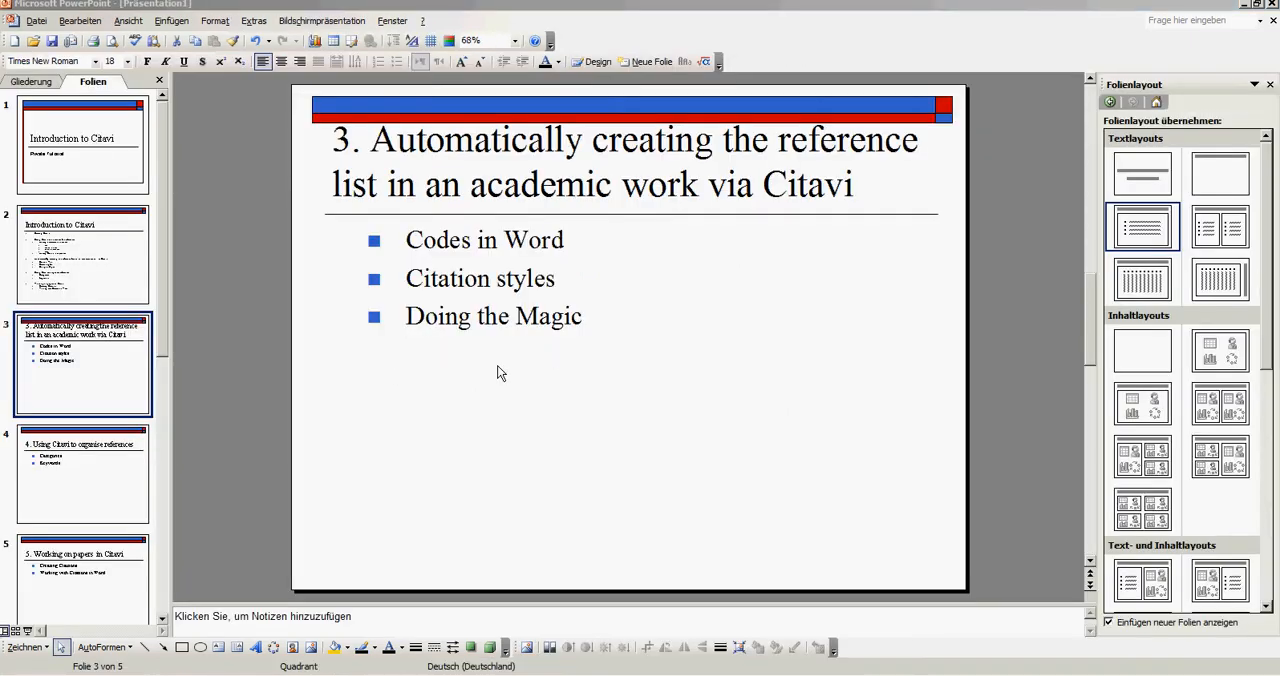
drag(408, 242, 572, 242)
mouse_move(409, 281)
mouse_down()
mouse_move(556, 288)
mouse_move(457, 330)
mouse_move(412, 283)
mouse_up()
click(646, 291)
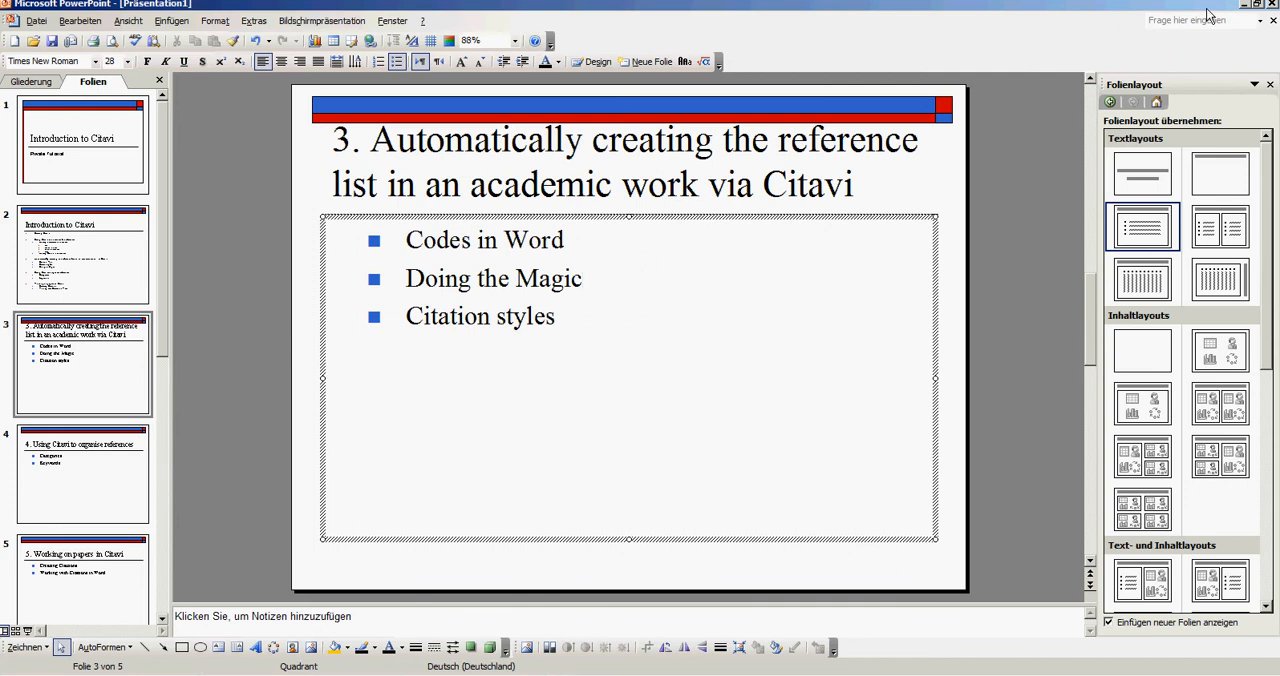
click(1257, 4)
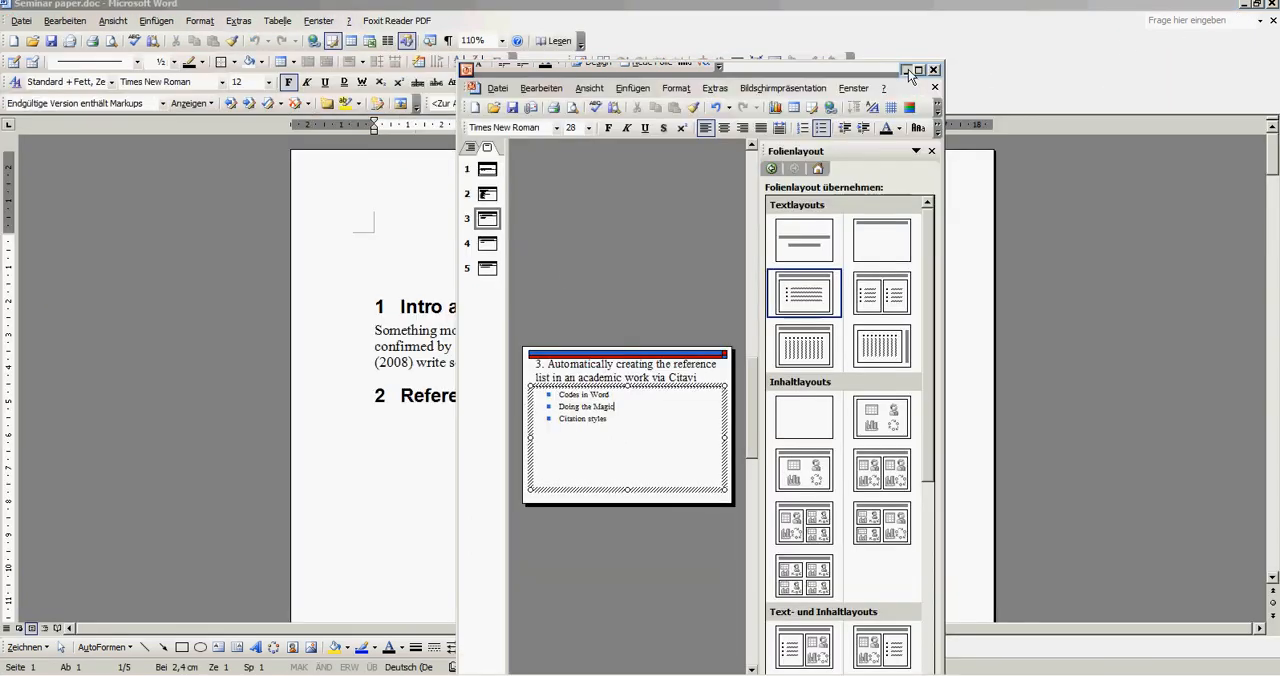
click(906, 71)
- Delete the earlier drafts of the paper above the version with the Citavi placeholders, and save the document
drag(1271, 158, 1271, 506)
scroll(671, 248, up, 15)
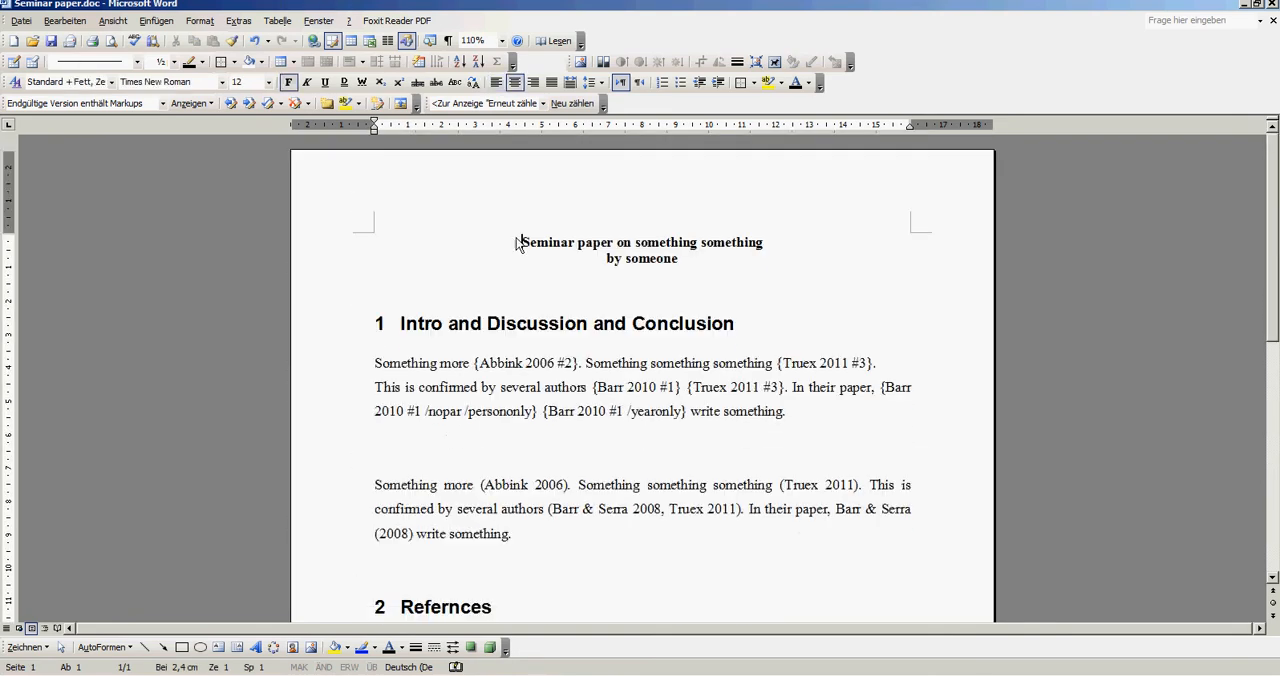
scroll(583, 340, down, 10)
scroll(692, 270, up, 1)
click(686, 300)
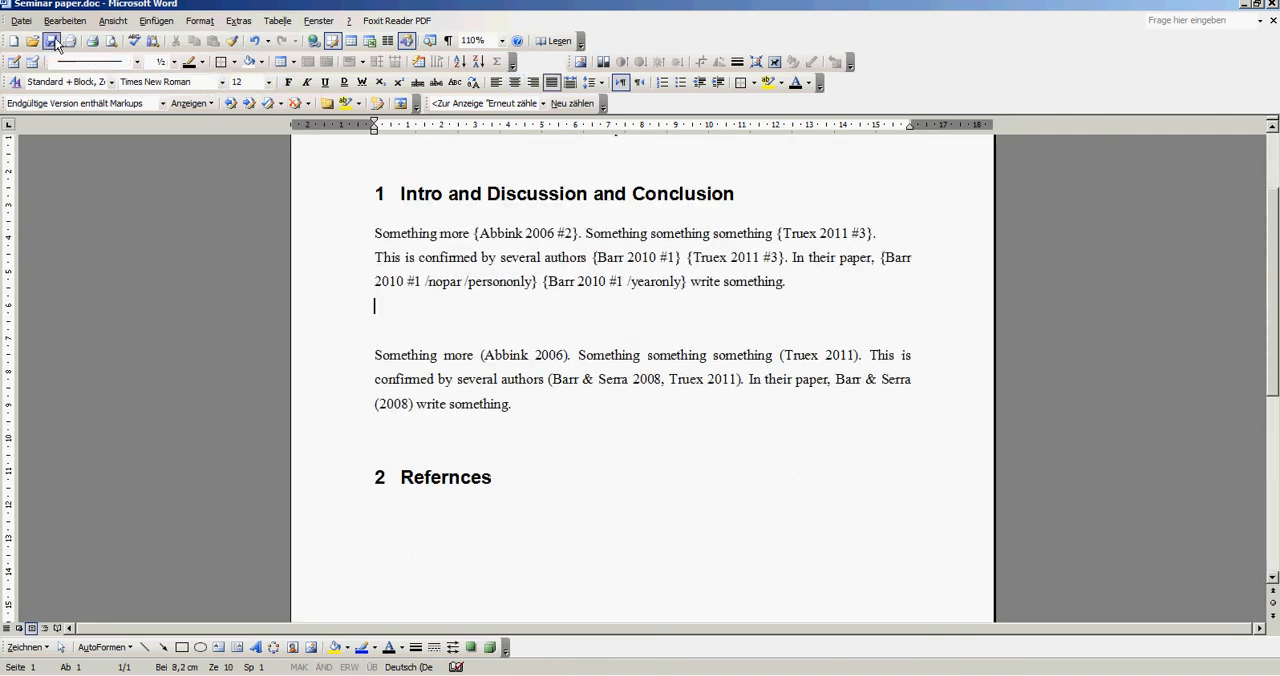
- Switch to Citavi and load "Seminar paper.doc" from the Desktop as the publication to format
key(alt+Tab)
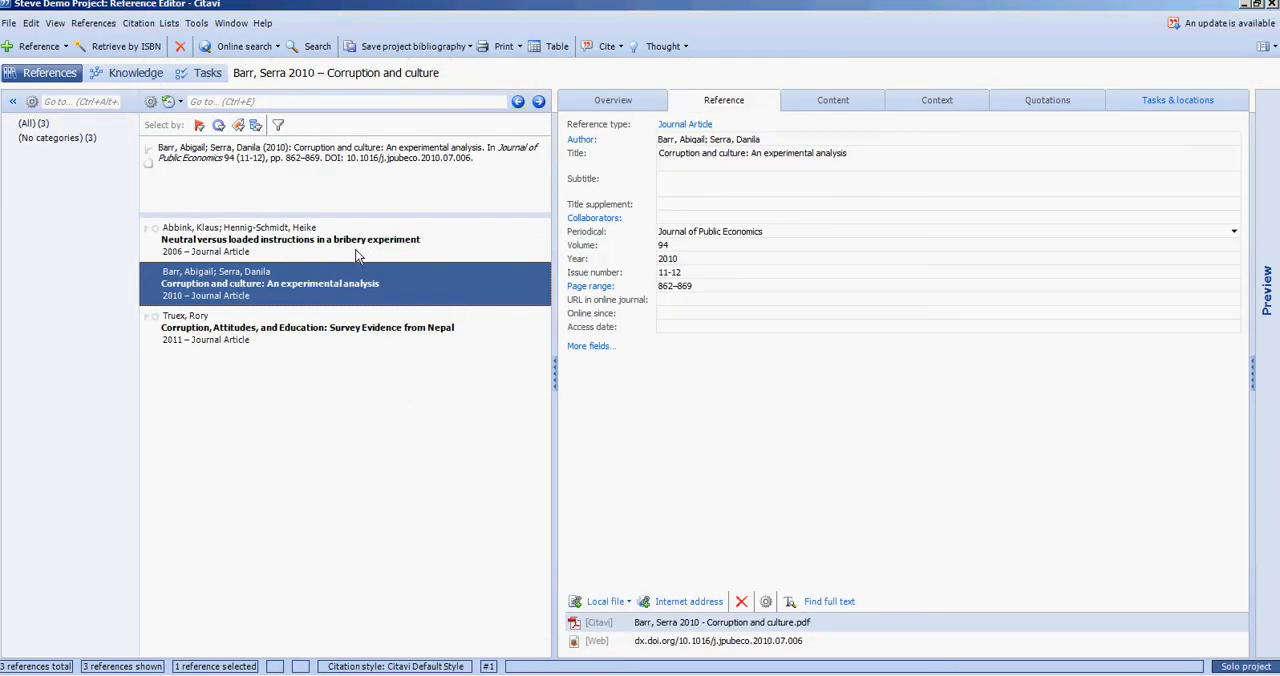
click(138, 24)
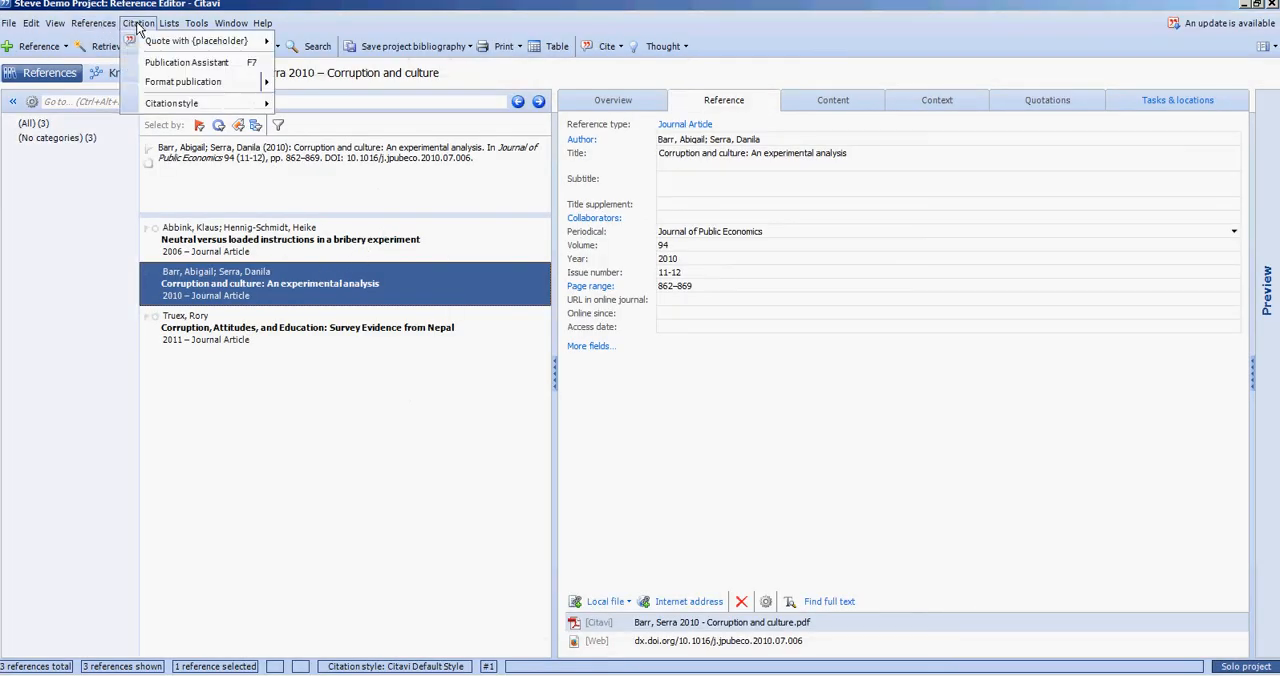
mouse_move(222, 84)
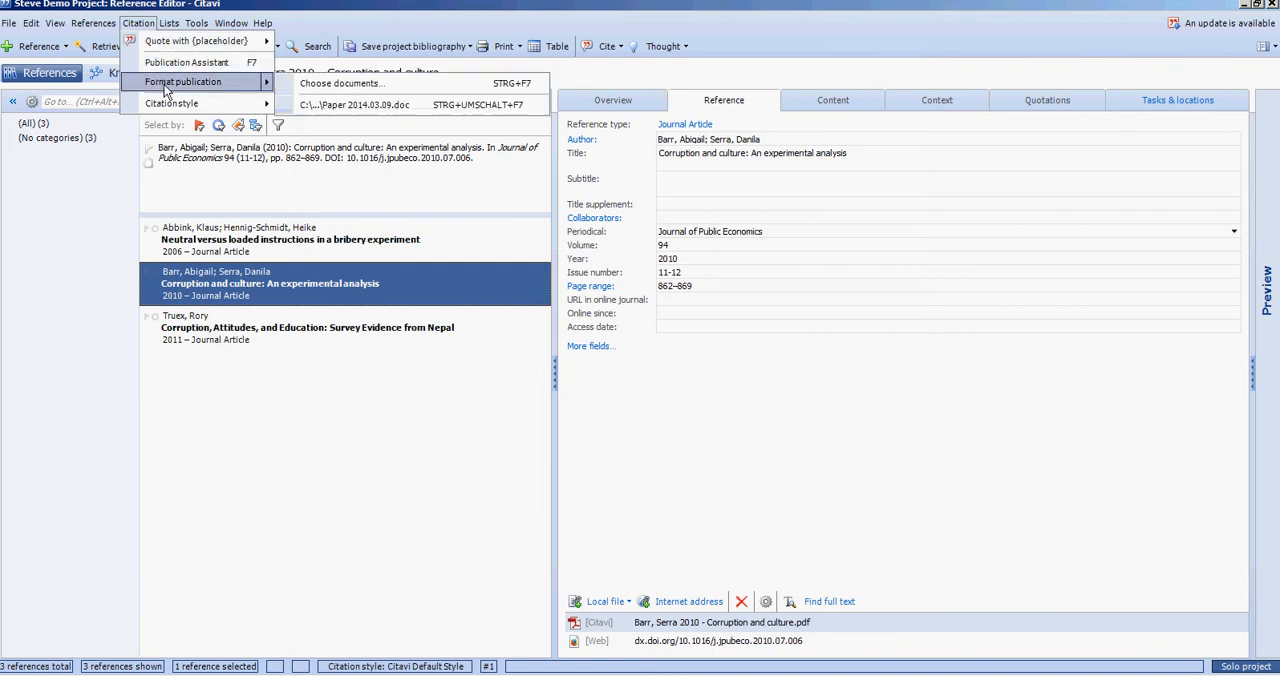
click(330, 84)
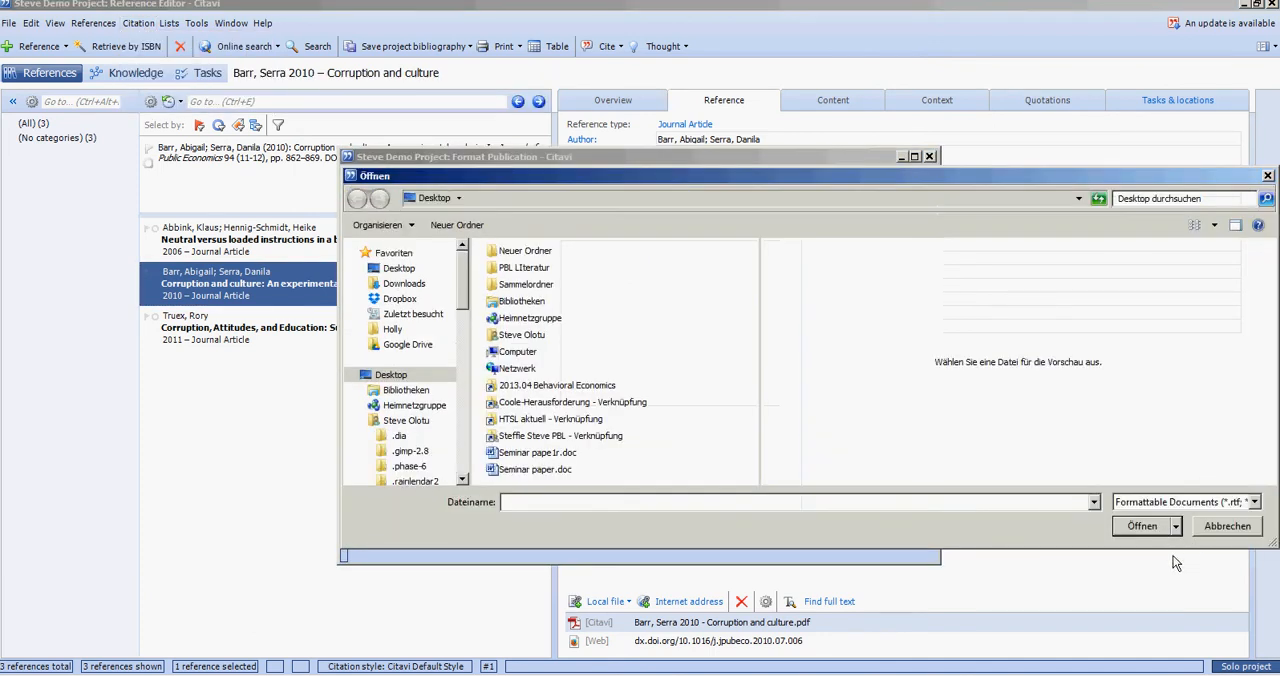
click(551, 473)
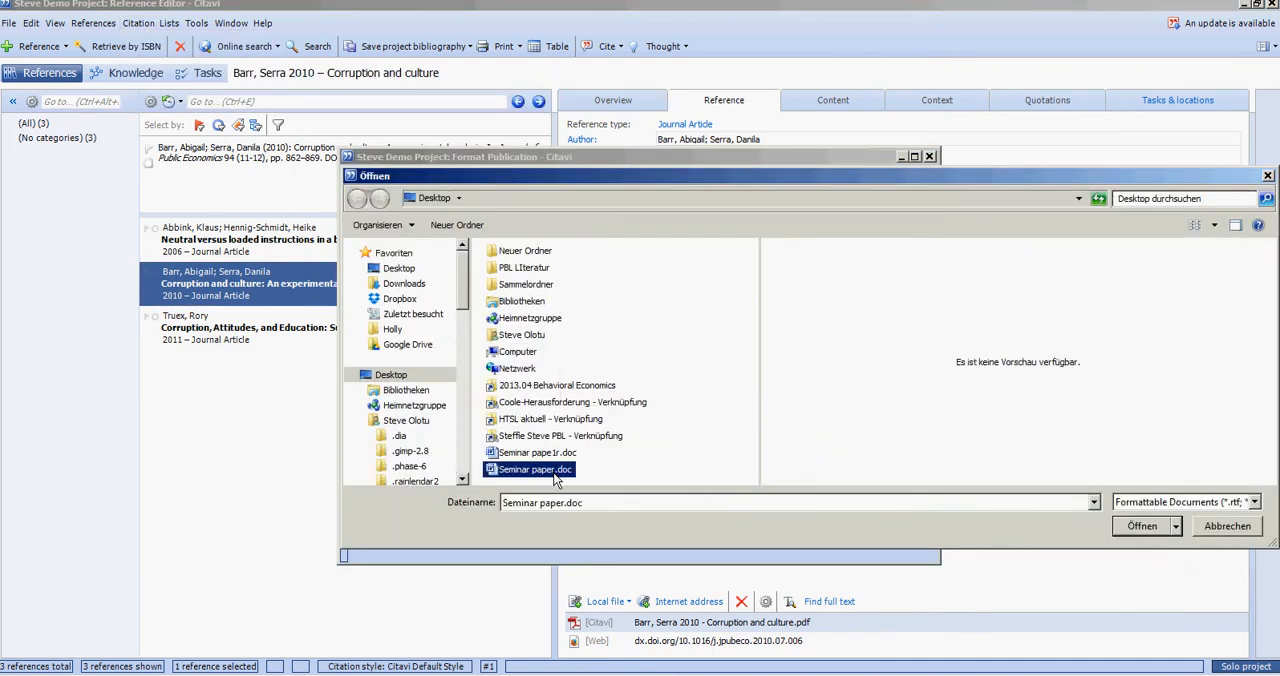
click(1120, 527)
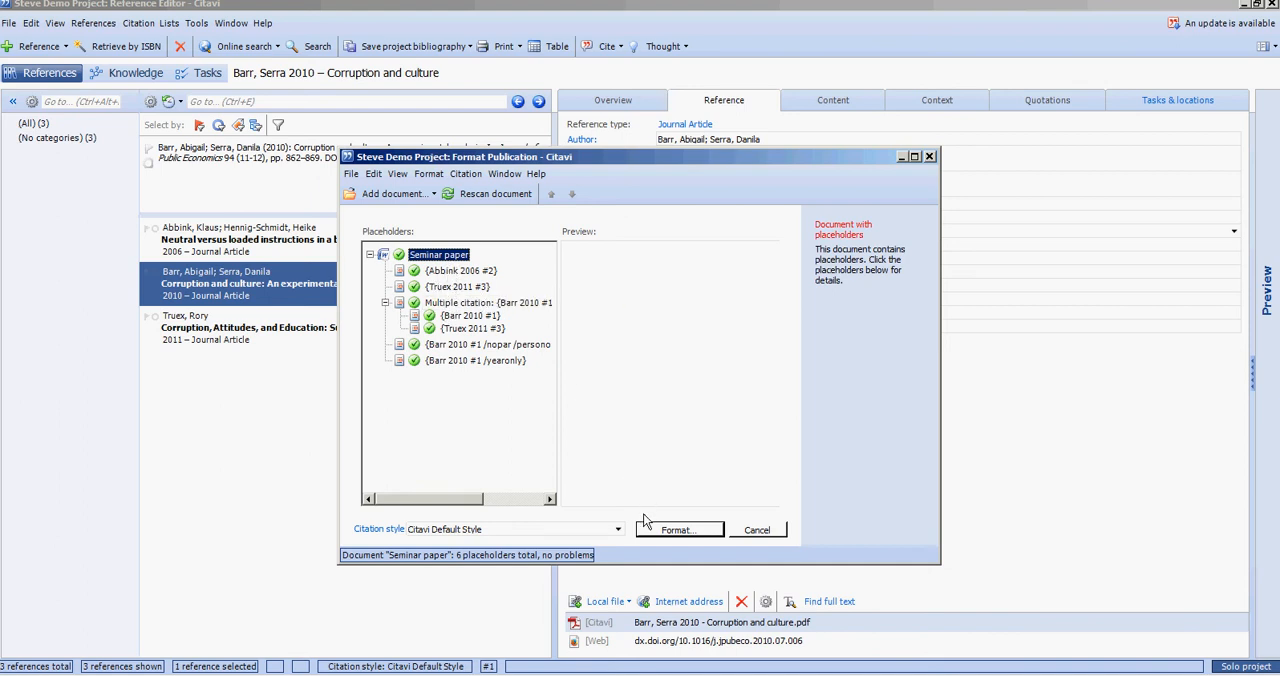
- Format the paper with Citavi Default Style, save it as "Seminar paper-CitaviDefaultCitationStyle.doc", and open it in Word
click(677, 530)
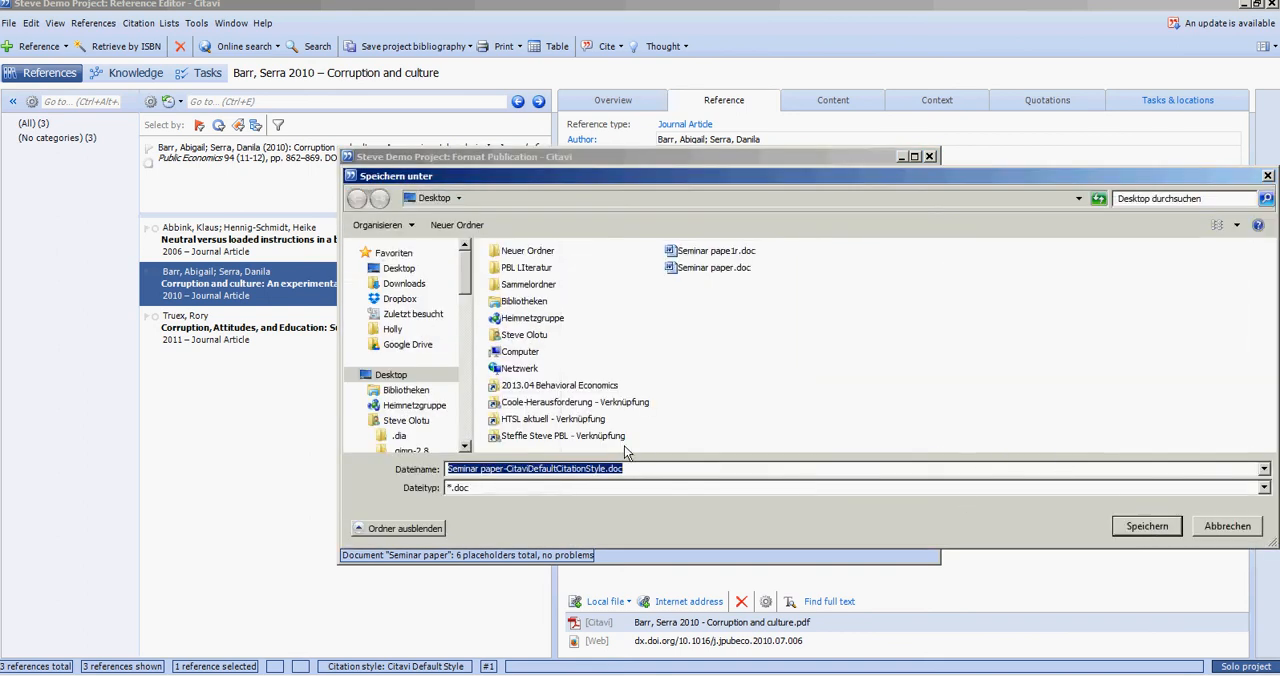
click(1147, 526)
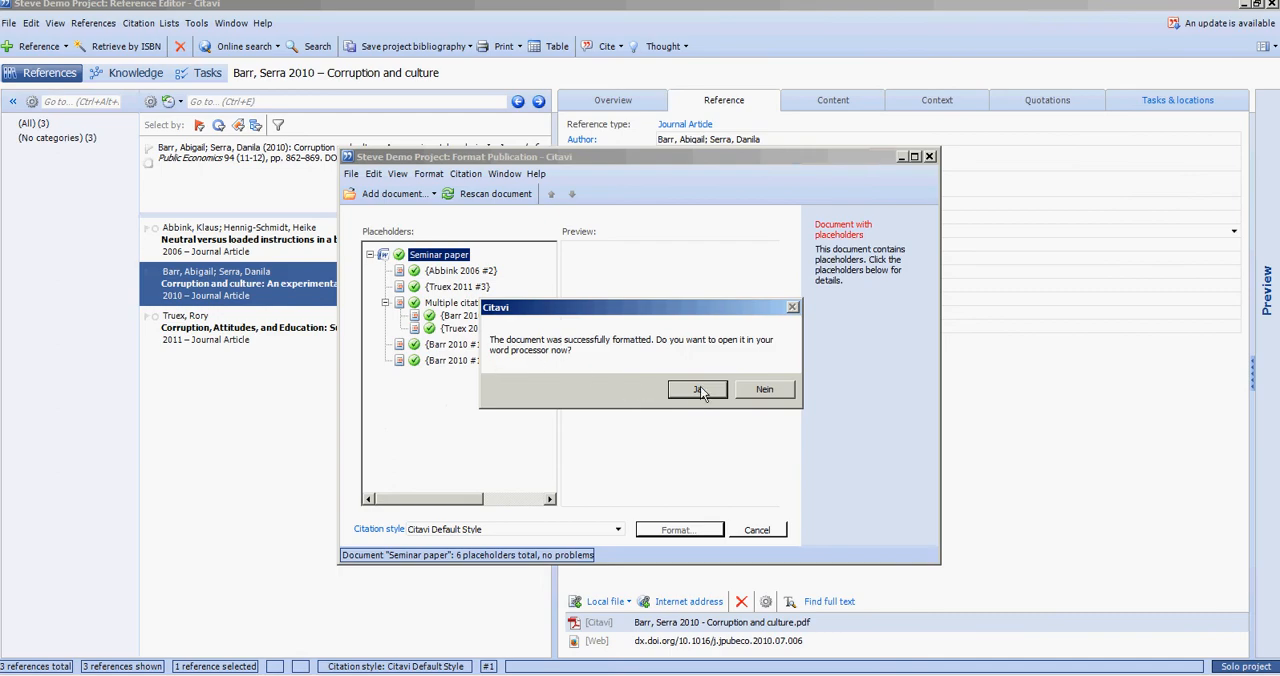
click(701, 391)
scroll(789, 284, down, 4)
scroll(806, 266, up, 3)
scroll(803, 259, down, 3)
scroll(799, 292, down, 10)
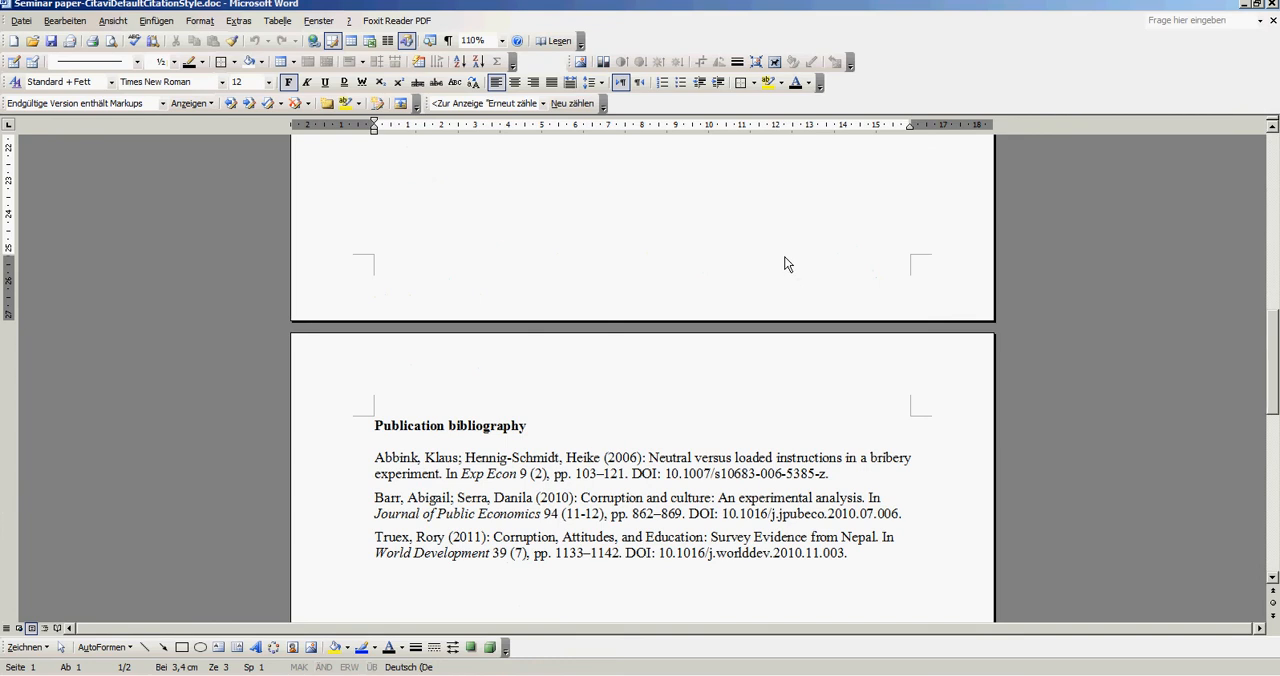
- Delete the "Publication bibliography" heading and the page break so the bibliography entries directly follow the "Refernces" heading
scroll(776, 295, up, 5)
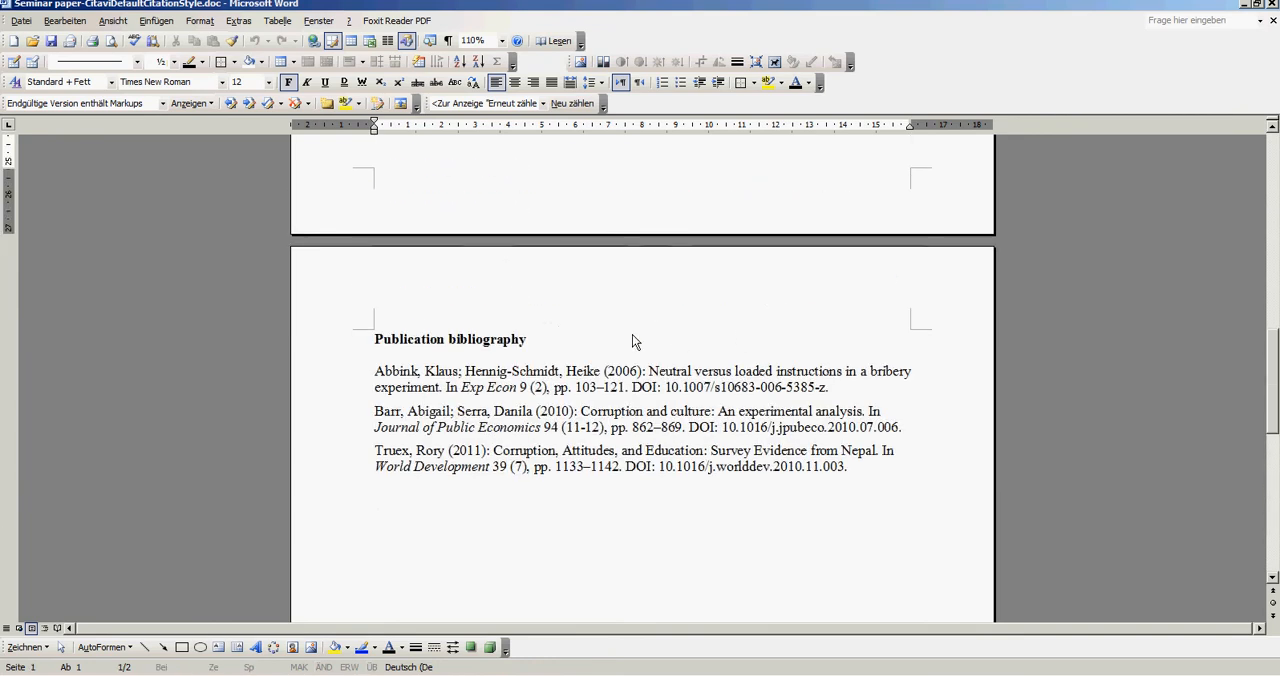
click(632, 336)
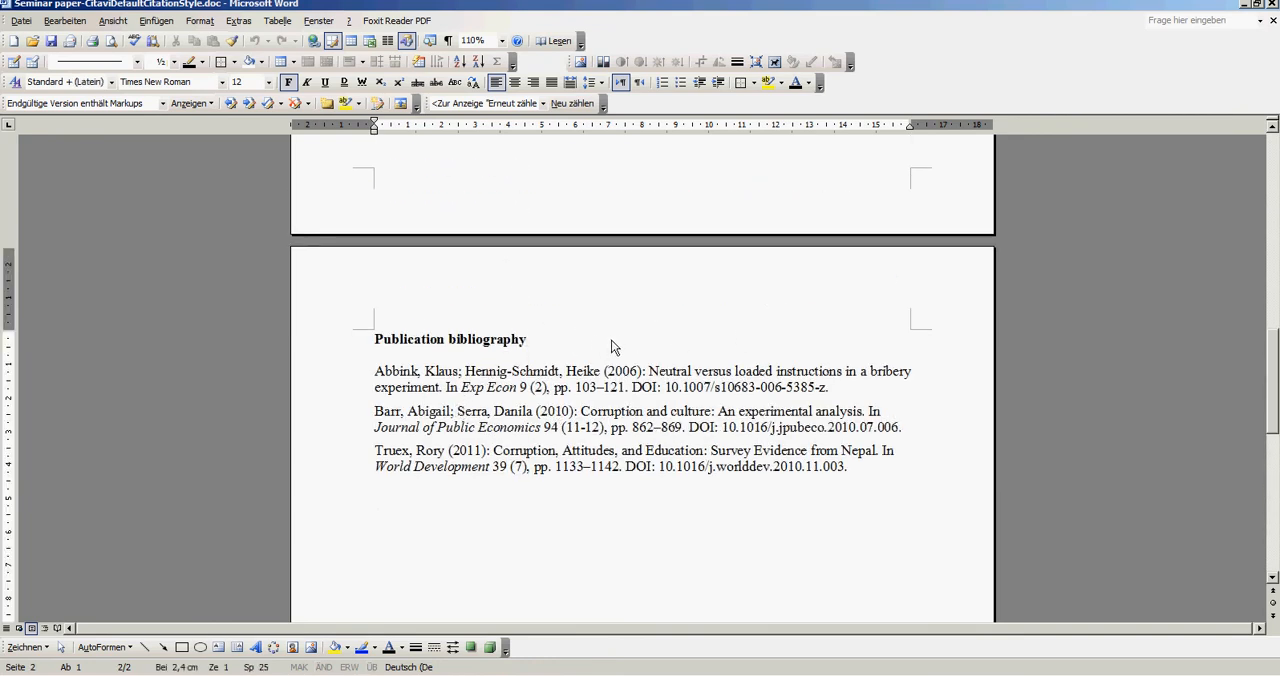
scroll(590, 380, up, 2)
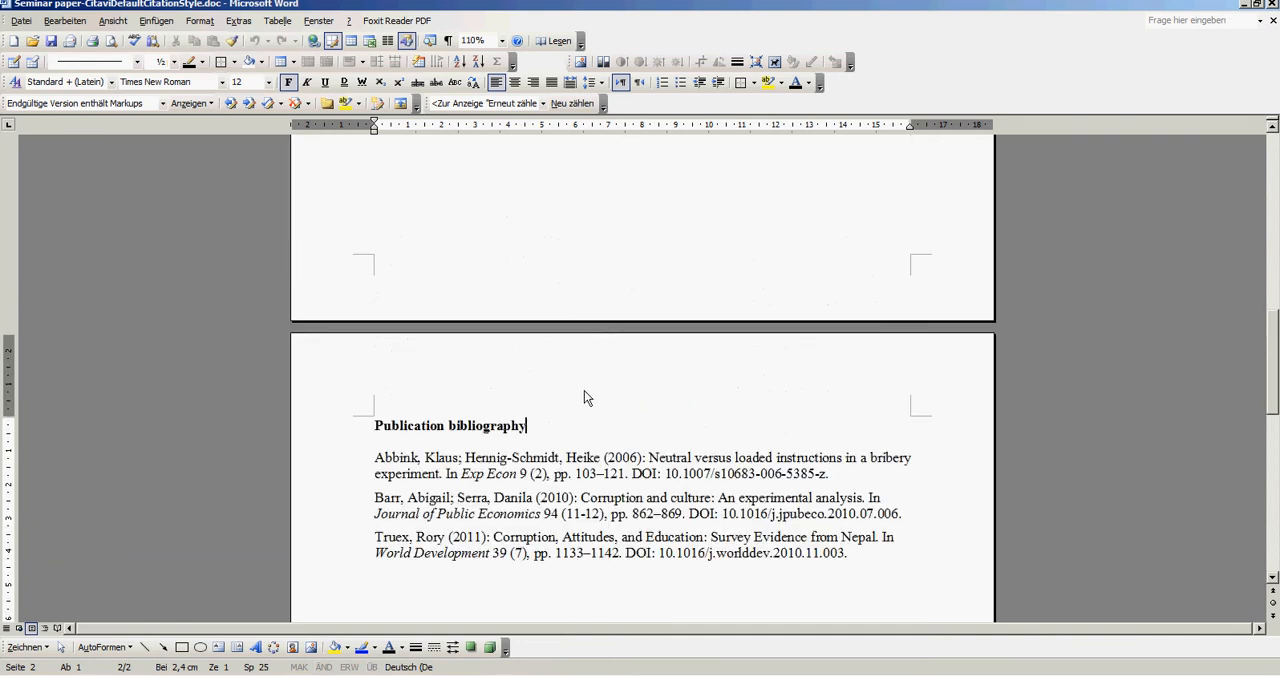
drag(585, 421, 376, 425)
scroll(446, 366, up, 8)
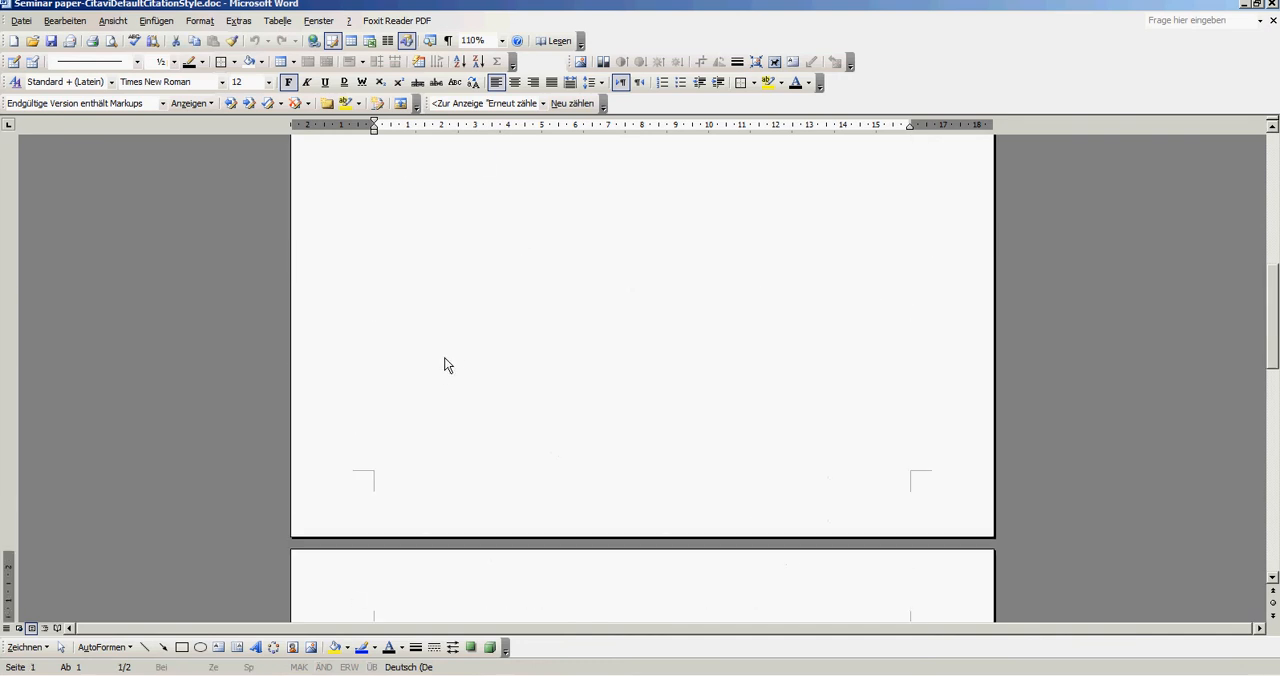
click(456, 493)
key(Delete)
drag(558, 473, 342, 453)
key(Delete)
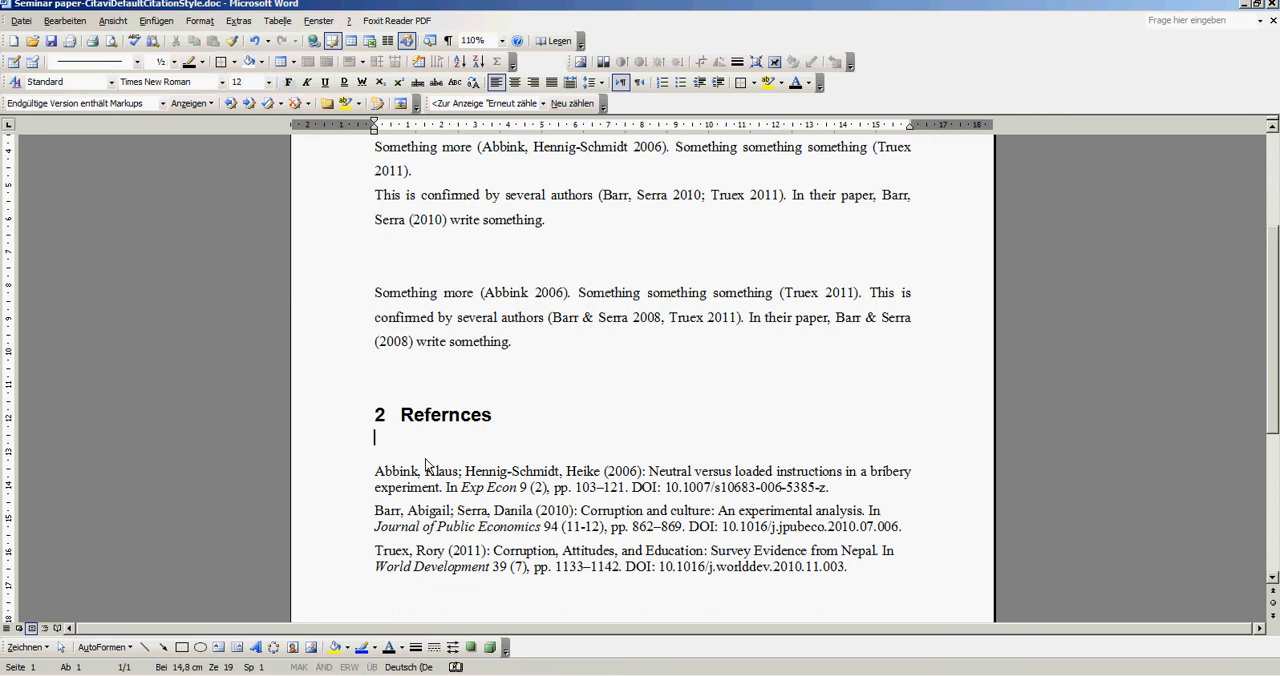
key(Delete)
- Give the three bibliography entries a hanging indent of about 1 cm
drag(425, 454, 582, 549)
mouse_move(375, 129)
mouse_down()
mouse_move(407, 128)
mouse_move(375, 125)
mouse_up()
click(377, 456)
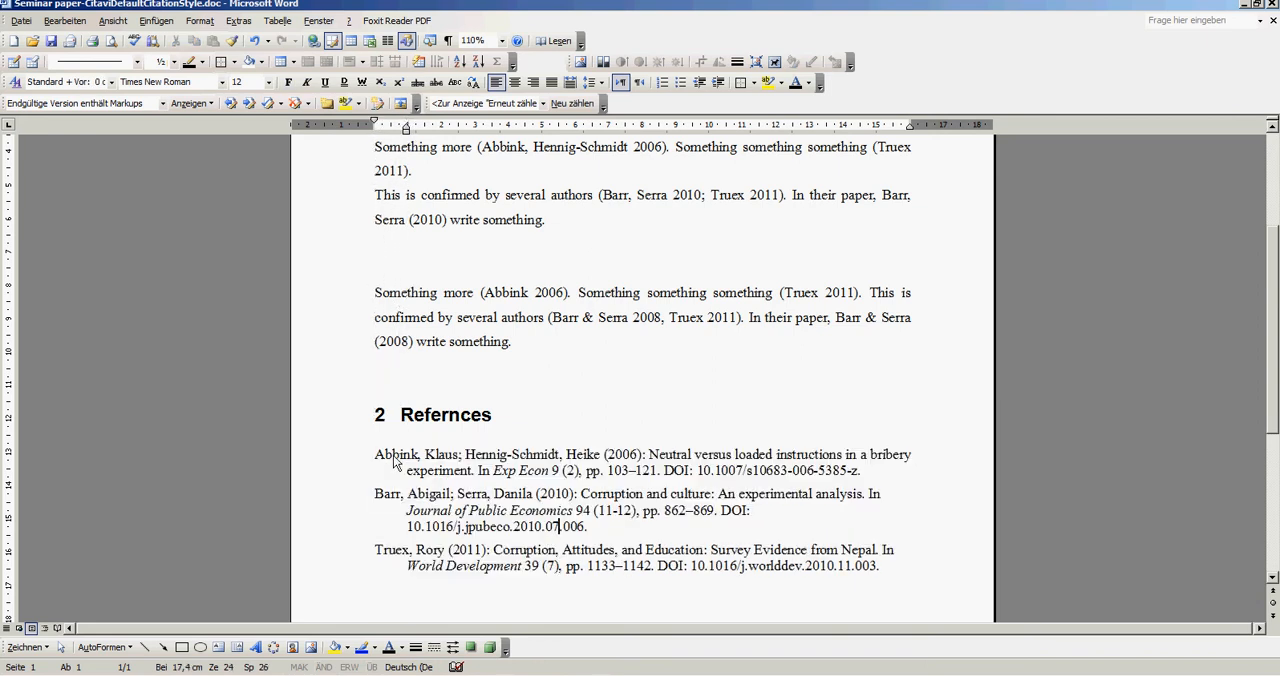
- Make the author names at the start of all three bibliography entries bold
double_click(381, 457)
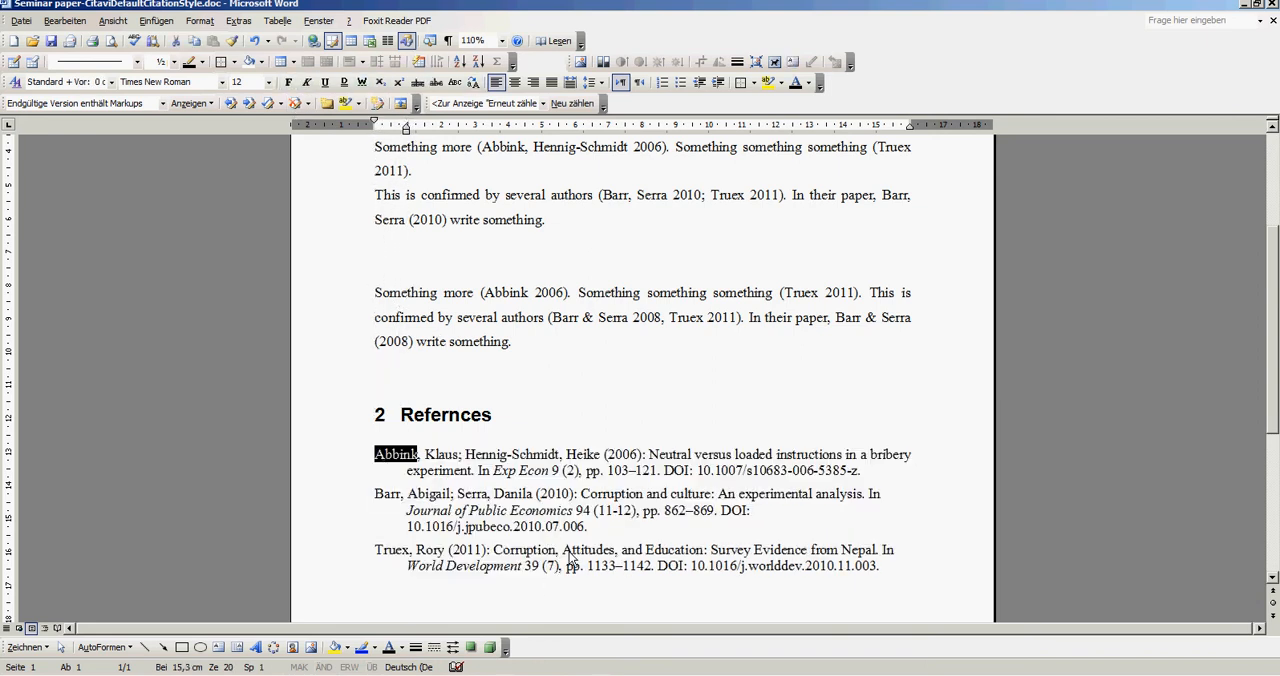
drag(603, 467, 368, 436)
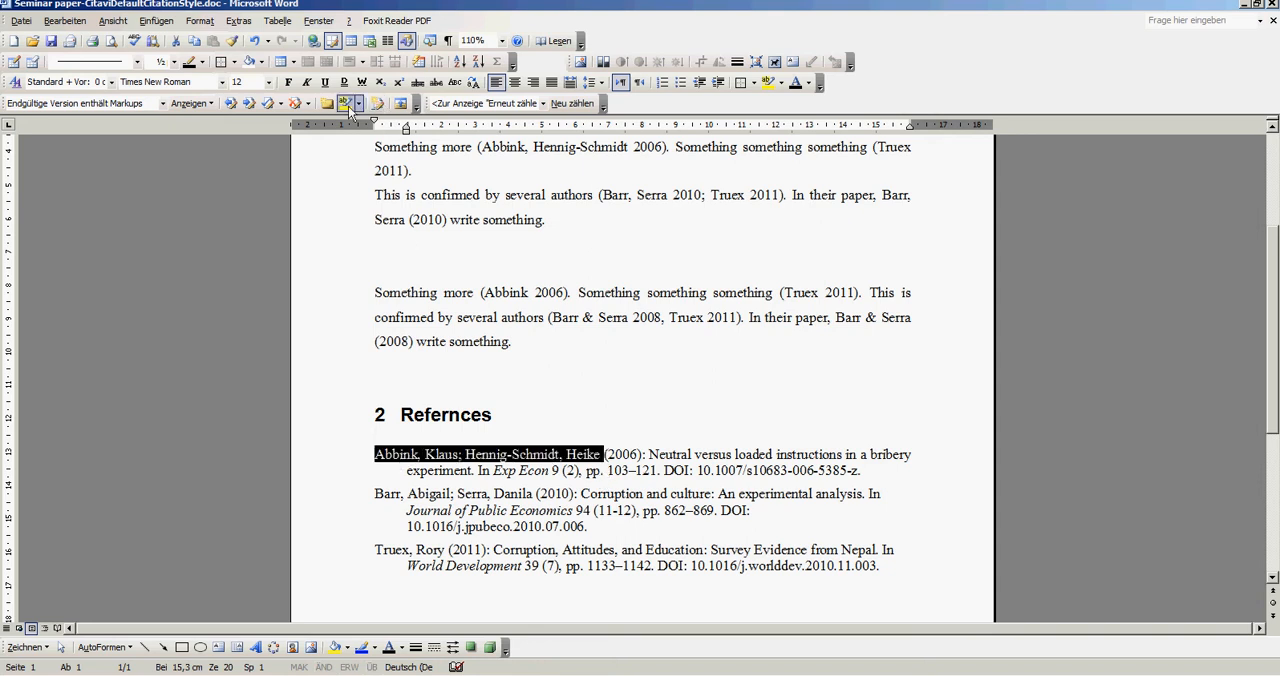
click(286, 83)
drag(375, 494, 530, 507)
click(288, 83)
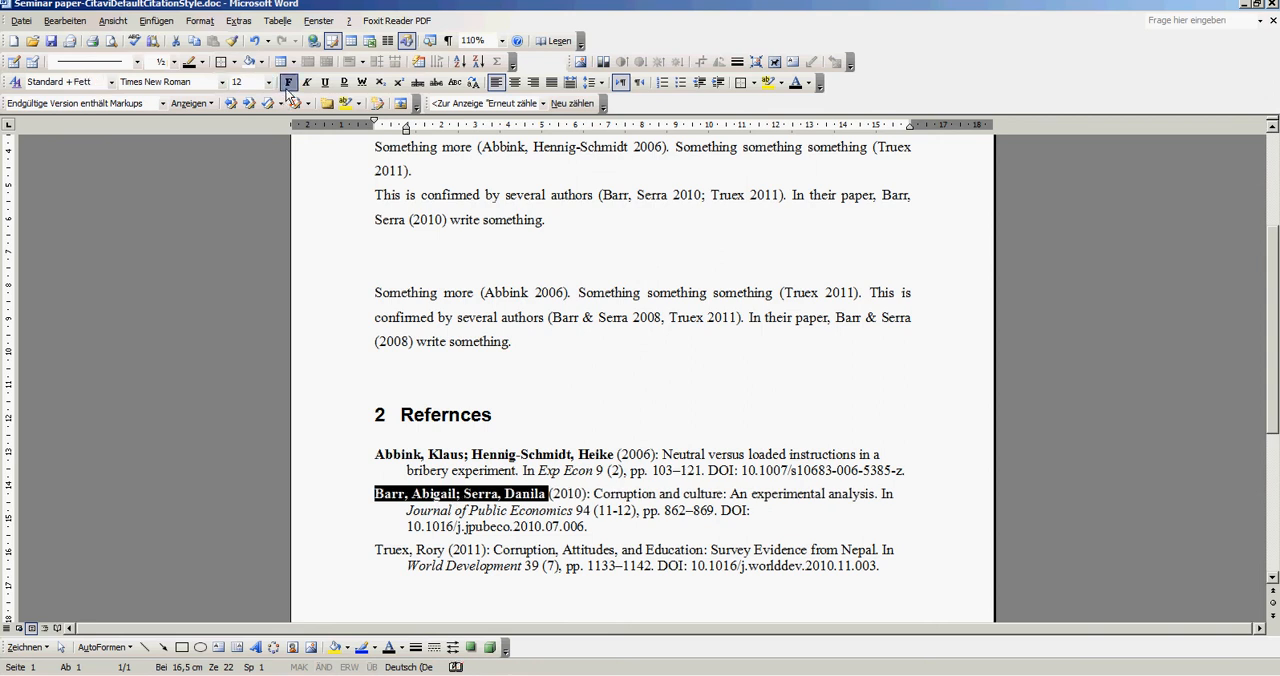
drag(376, 550, 452, 553)
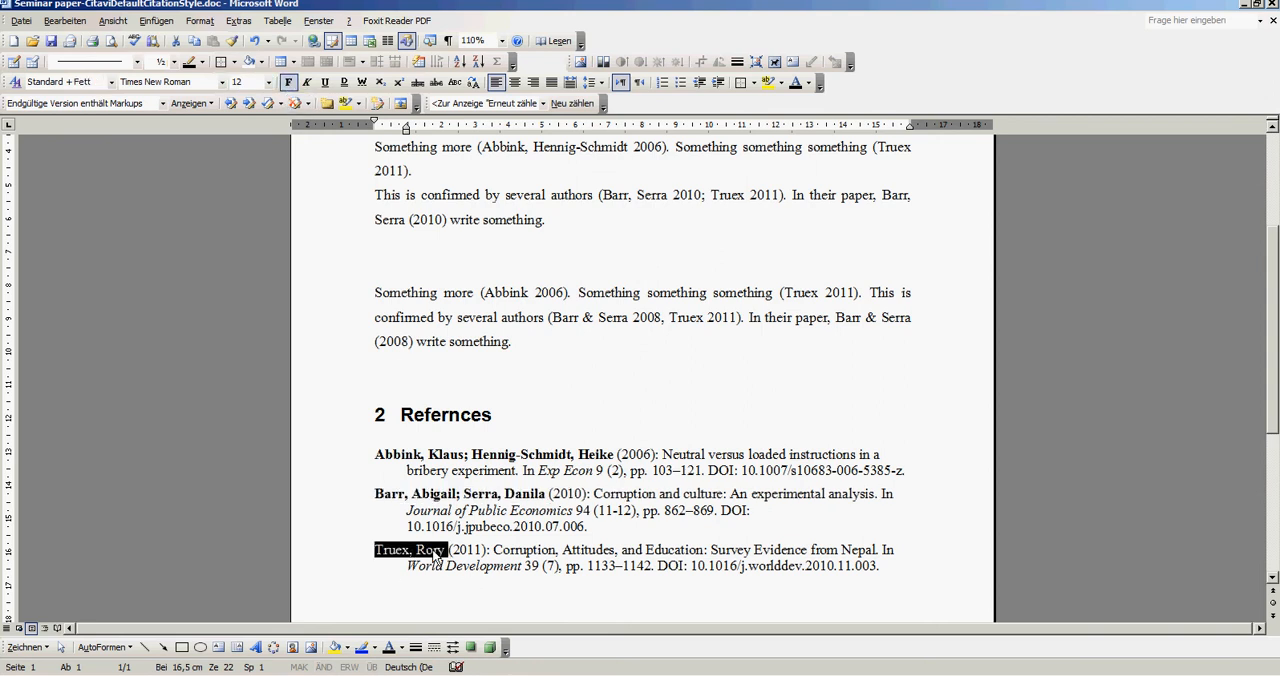
click(288, 83)
click(577, 355)
click(587, 391)
click(648, 375)
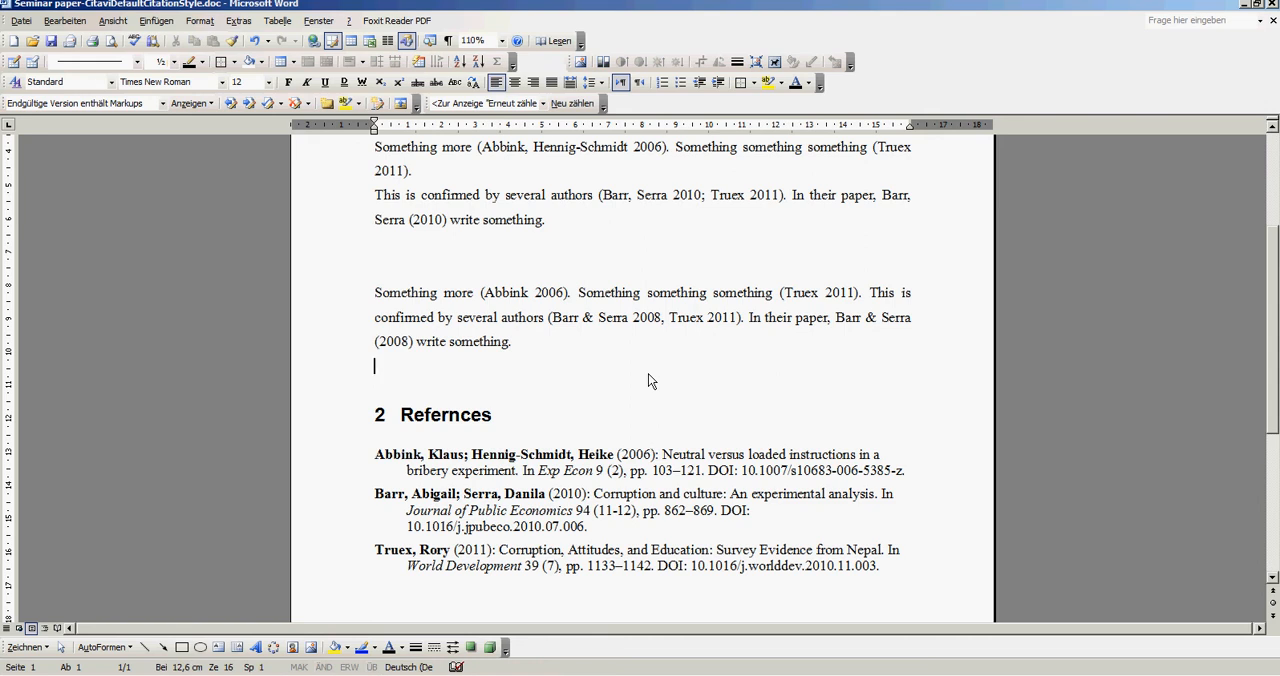
- Compare the Citavi-generated in-text citations with the manually typed ones in the paragraph below and with the reference list
scroll(690, 458, up, 2)
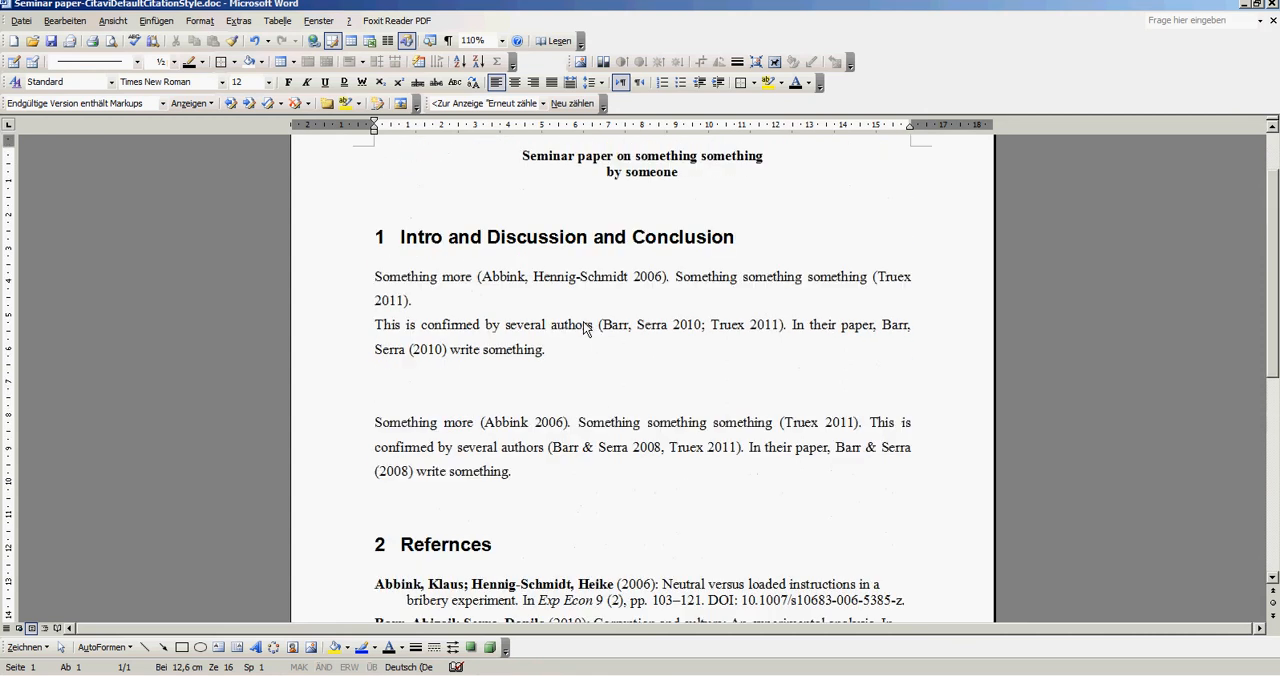
scroll(500, 330, down, 2)
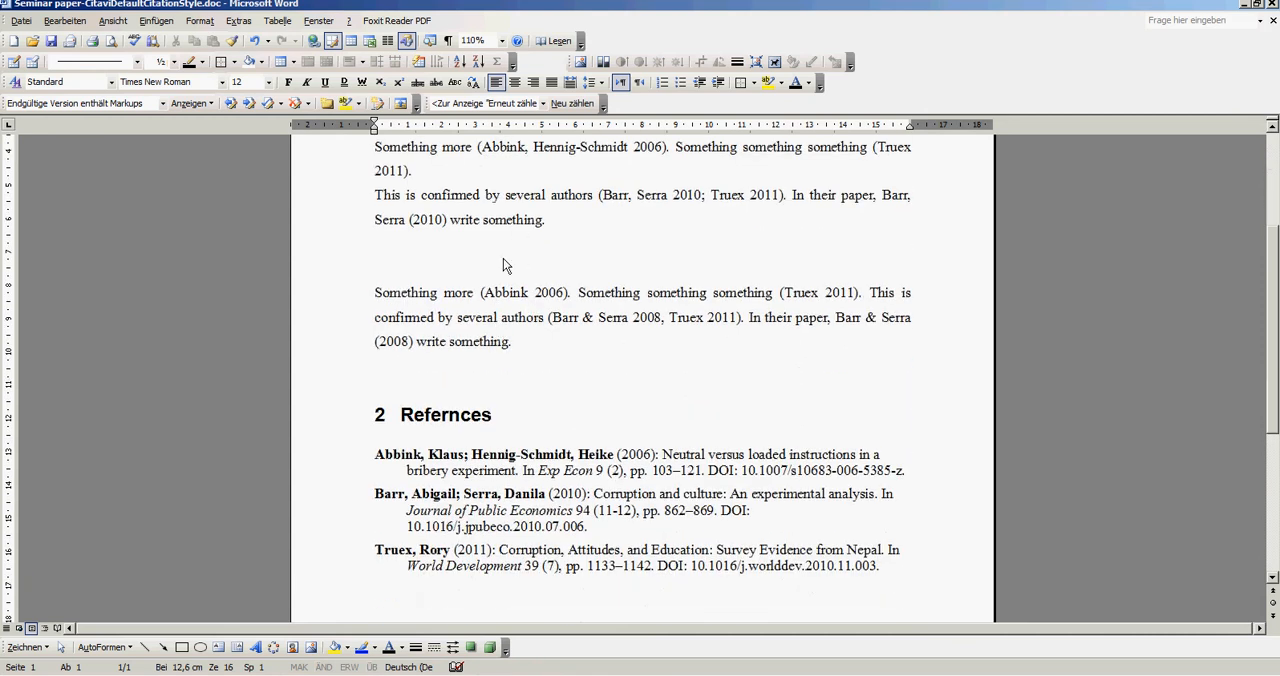
scroll(493, 345, up, 2)
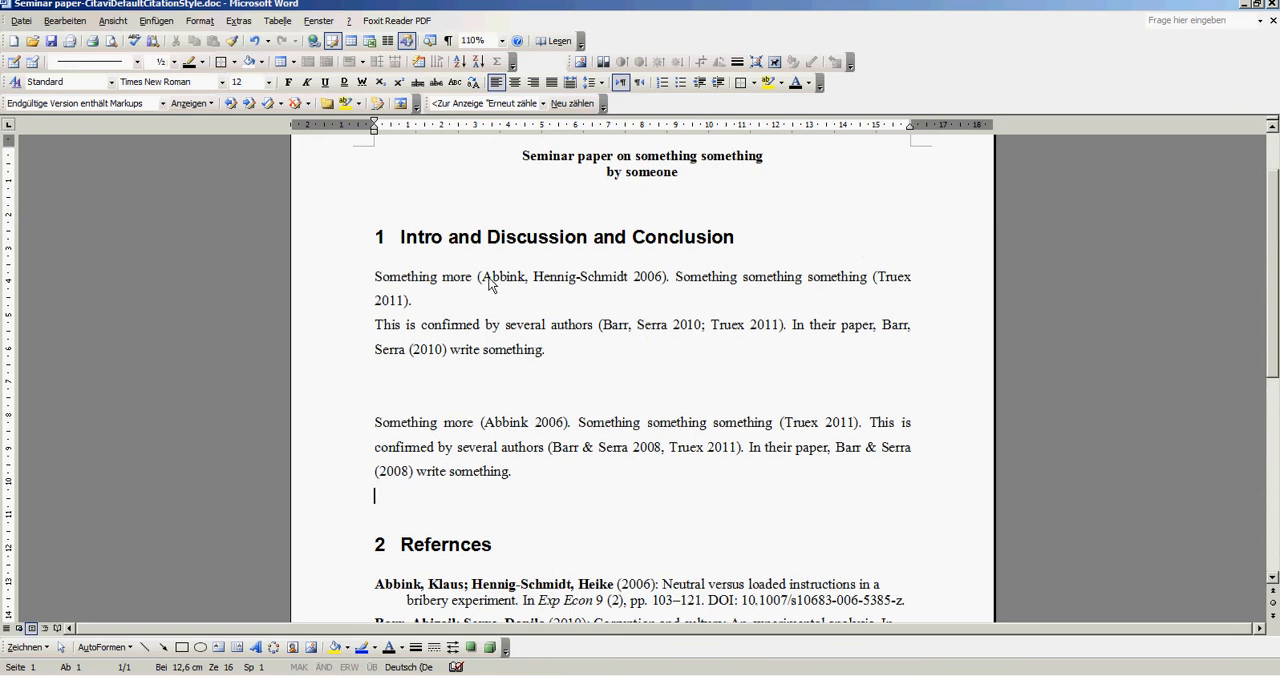
drag(526, 277, 680, 283)
drag(490, 278, 606, 283)
drag(488, 422, 548, 440)
click(507, 425)
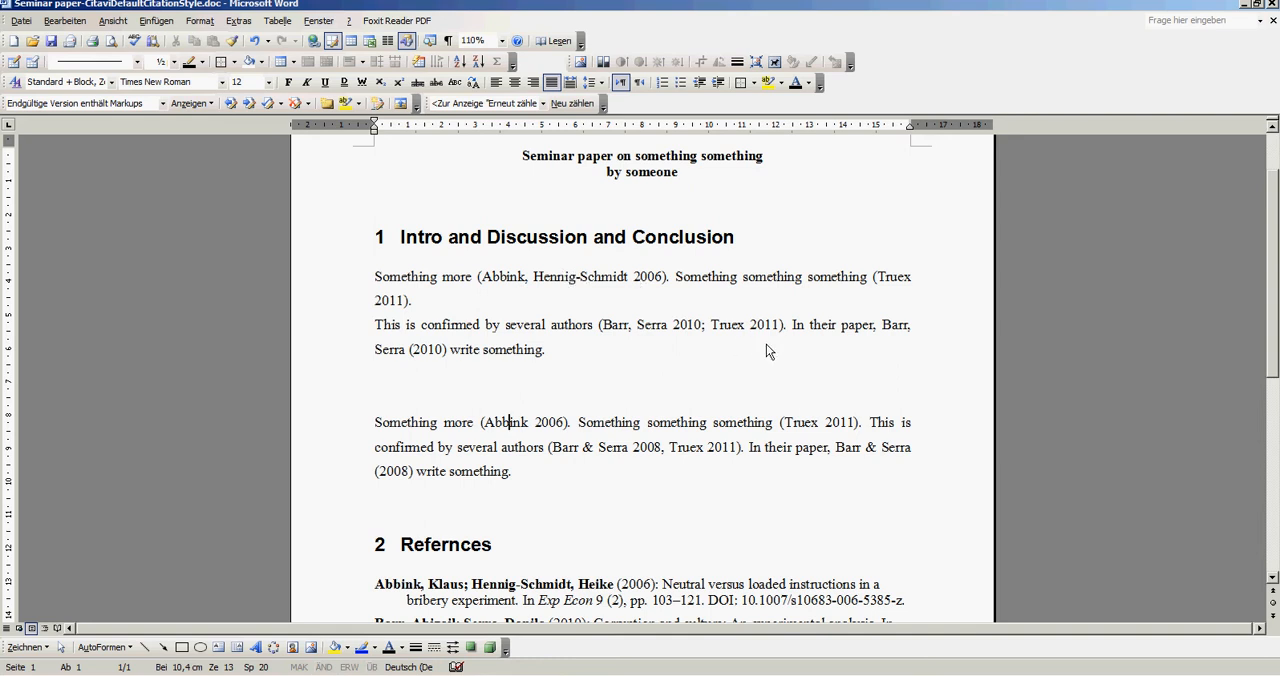
mouse_move(403, 475)
mouse_down()
mouse_move(381, 475)
mouse_move(402, 480)
mouse_up()
click(413, 471)
drag(449, 352, 885, 337)
click(886, 378)
click(808, 311)
drag(884, 326, 450, 357)
click(573, 393)
scroll(595, 366, down, 3)
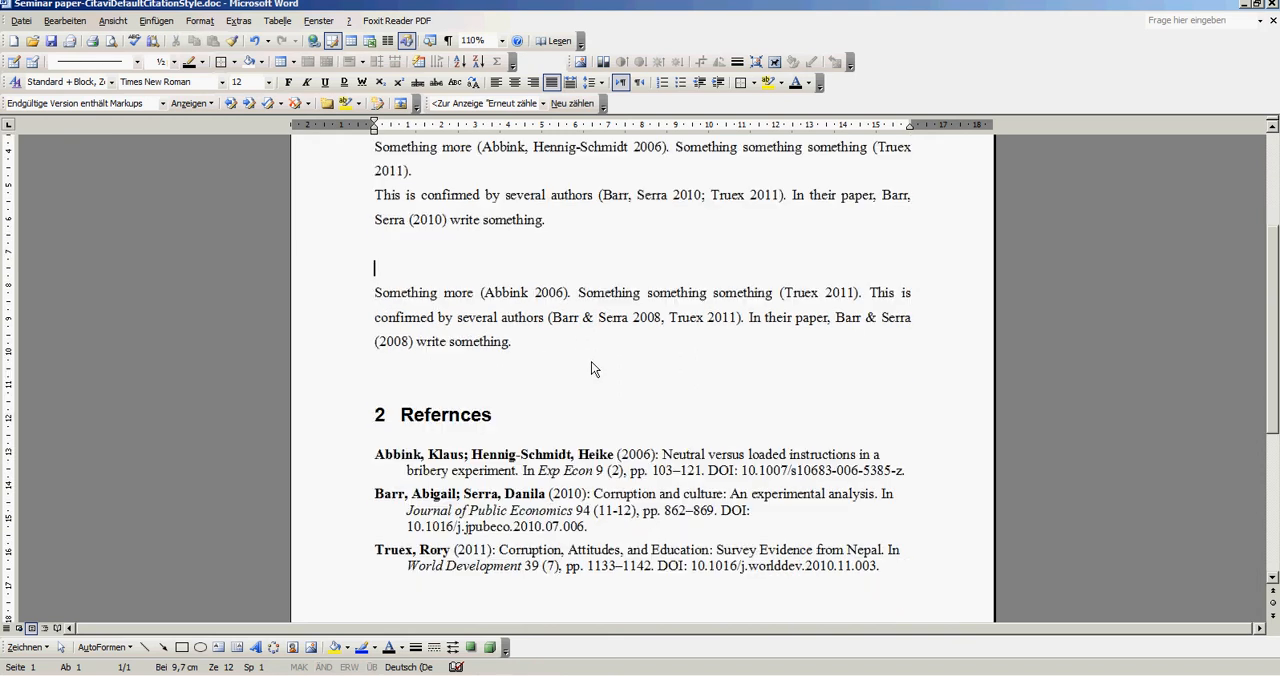
scroll(592, 368, up, 1)
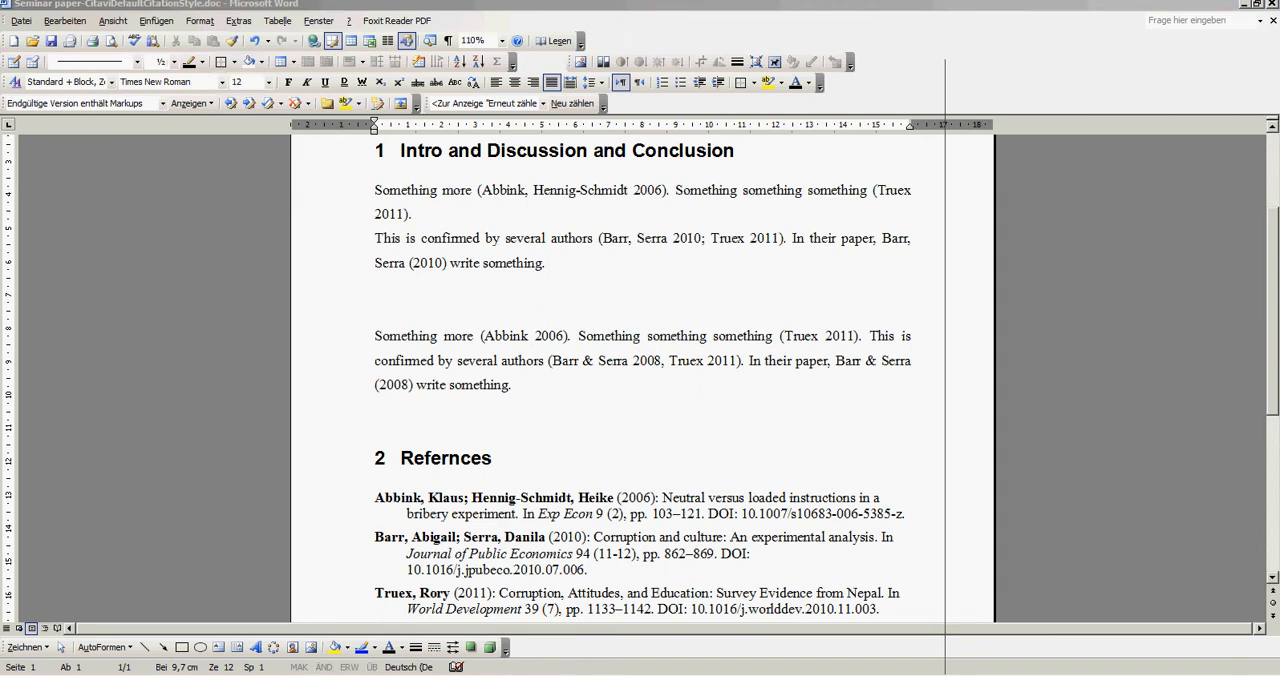
- Switch to PowerPoint to check the bullet list on slide 3, and return to the formatted Word paper
key(alt+Tab)
double_click(809, 74)
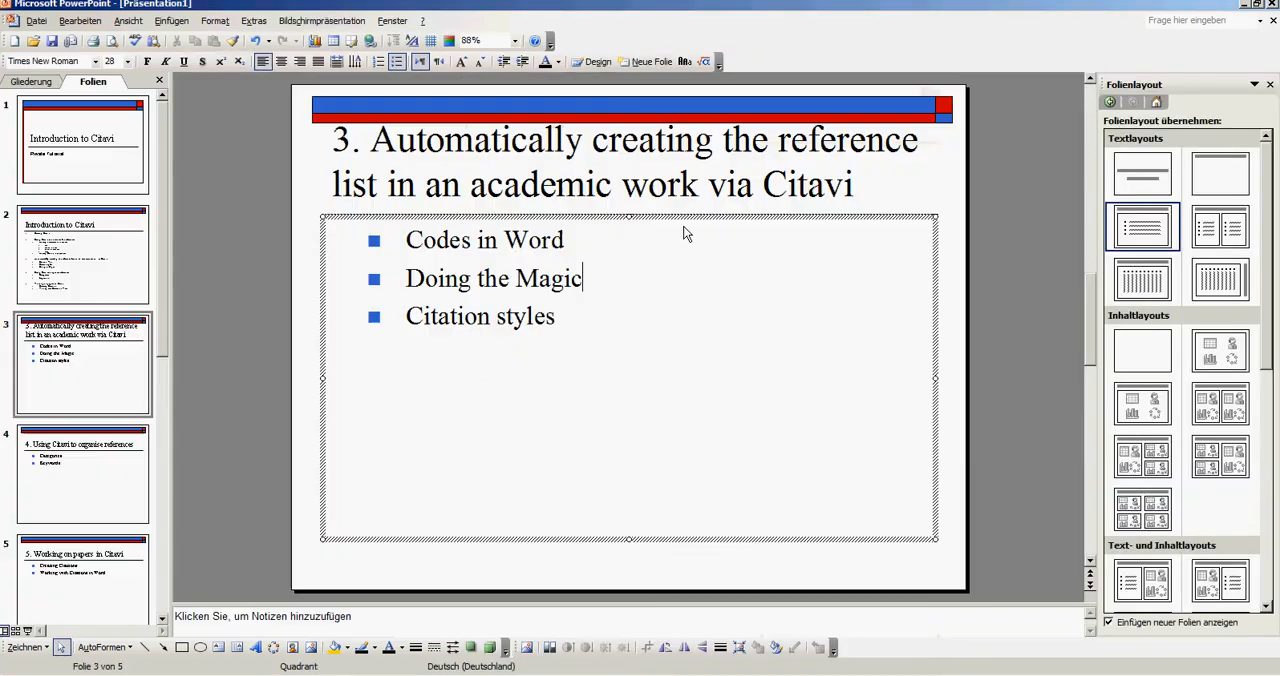
key(alt+Tab)
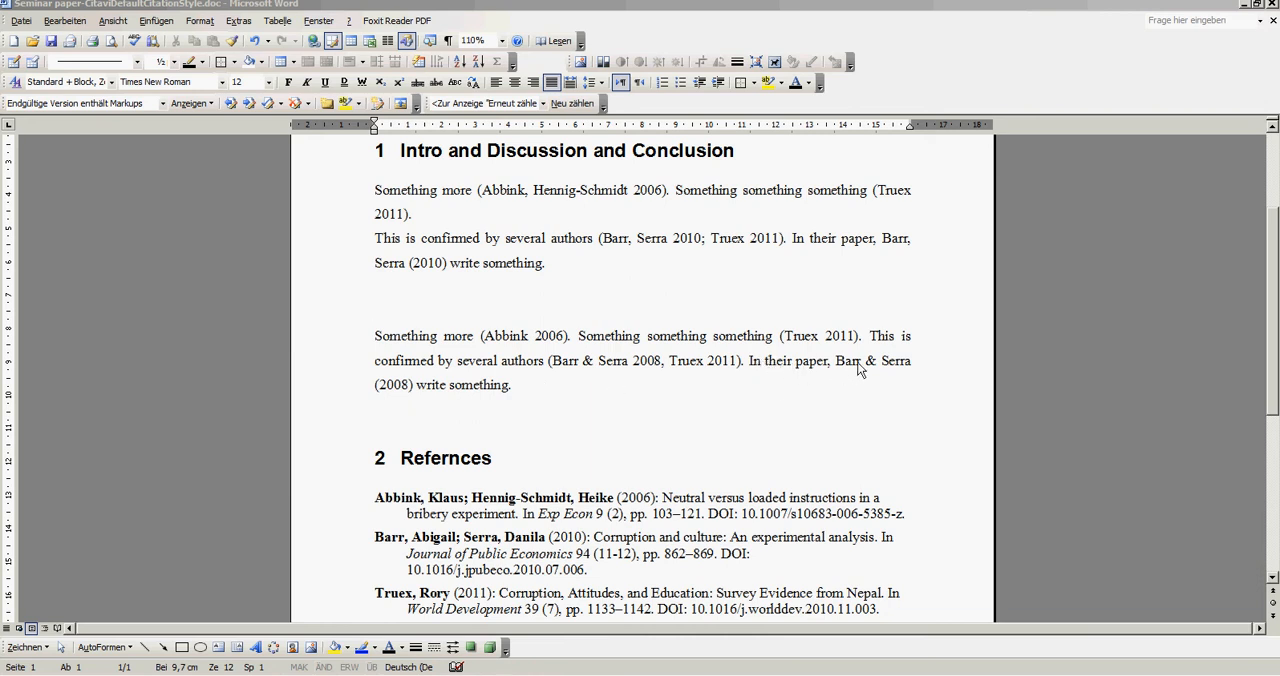
- Examine the separators between authors and between multiple citations in the generated text against the manually typed paragraph
double_click(871, 364)
click(877, 258)
click(910, 240)
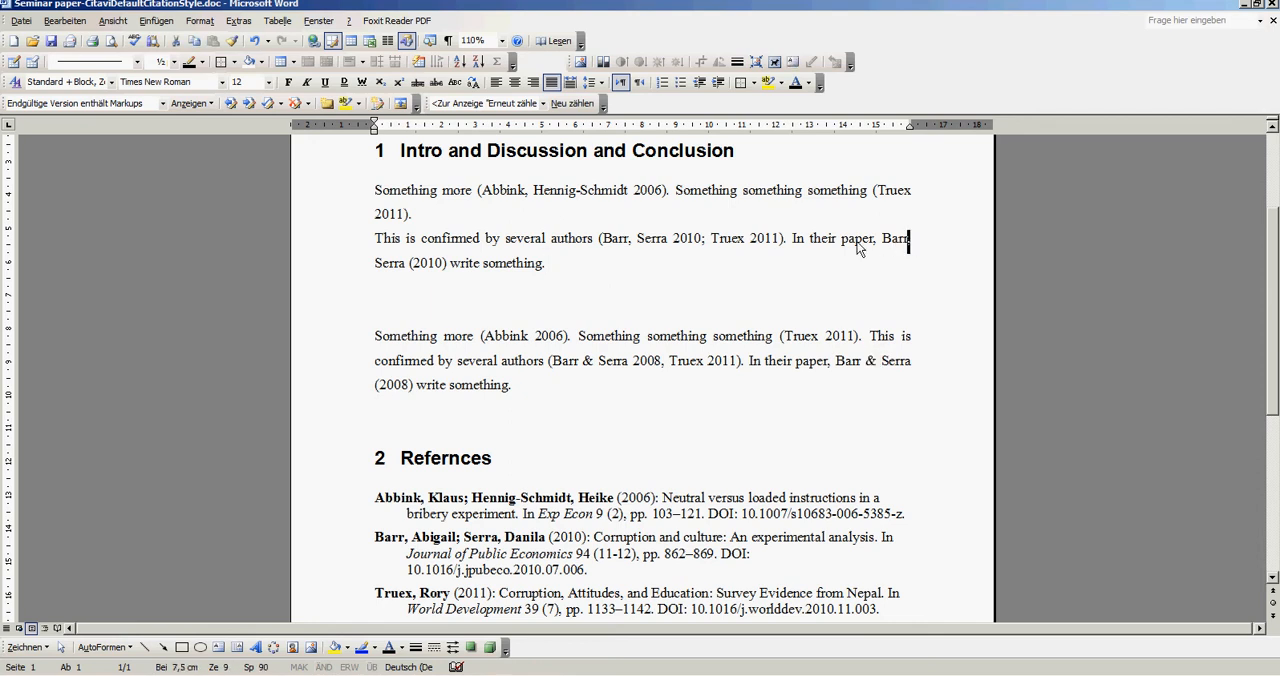
click(703, 242)
scroll(528, 293, down, 1)
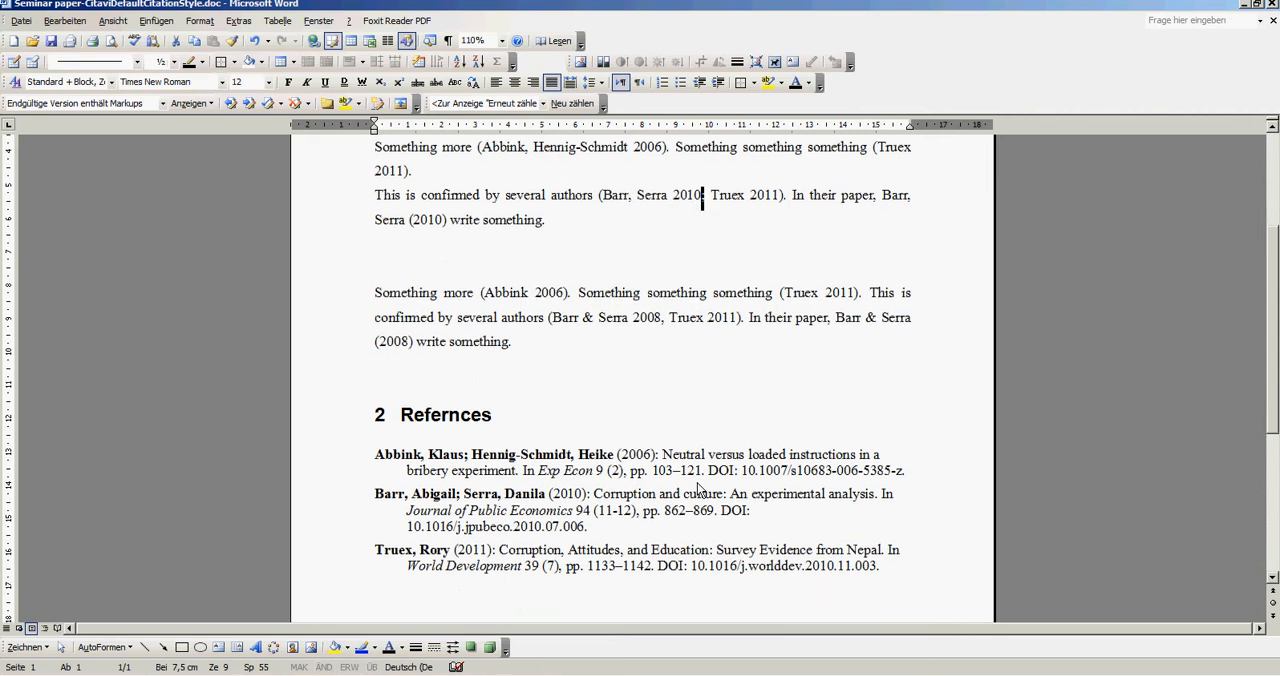
- Examine the DOI at the end of the first bibliography entry and the journal details beside it
drag(707, 471, 913, 472)
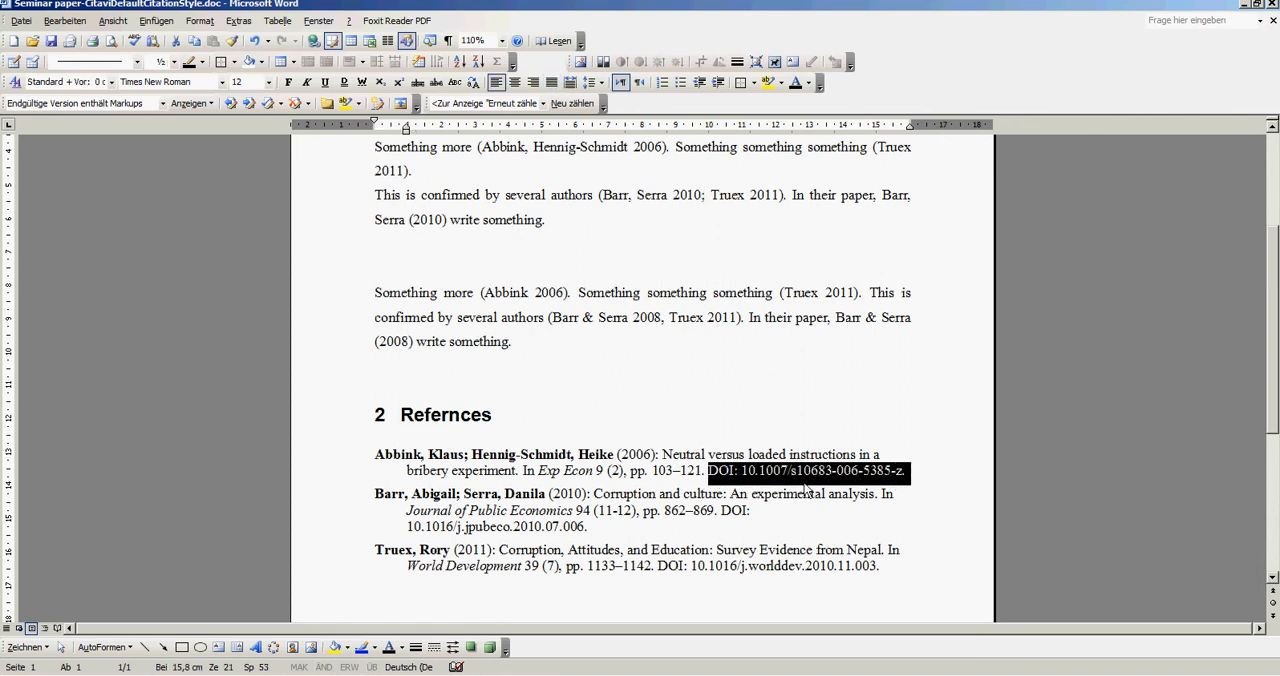
click(596, 478)
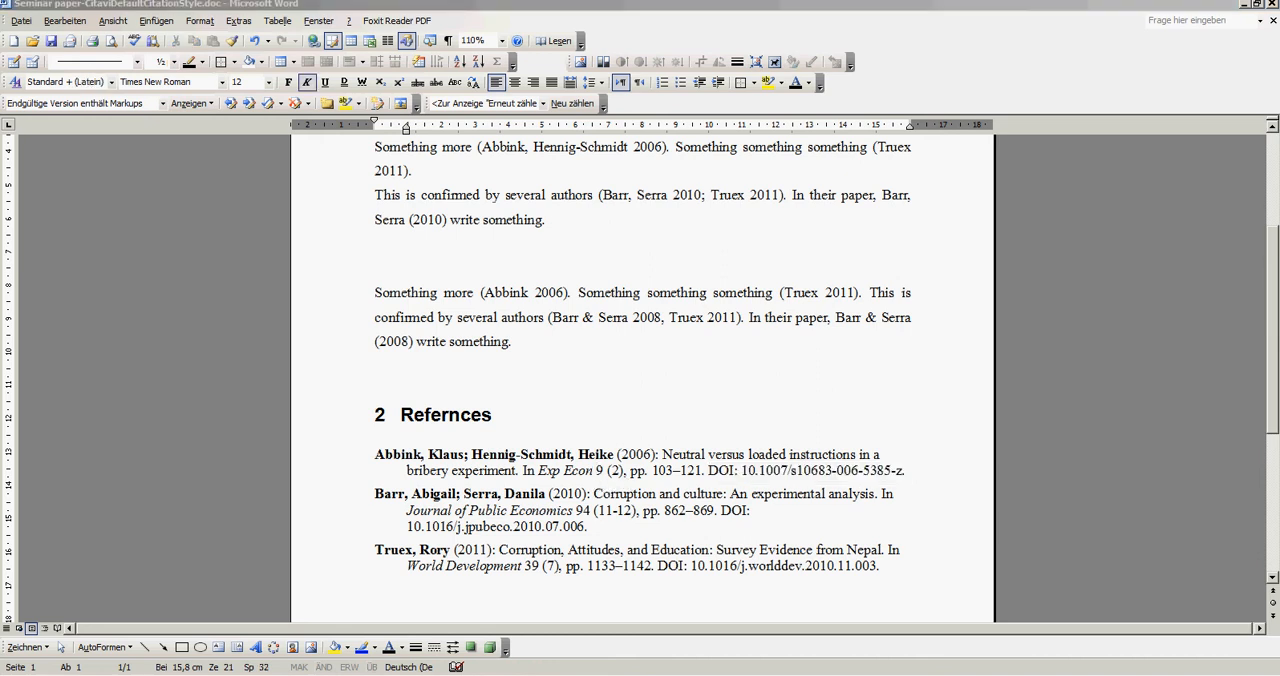
scroll(640, 380, up, 1)
scroll(570, 443, down, 2)
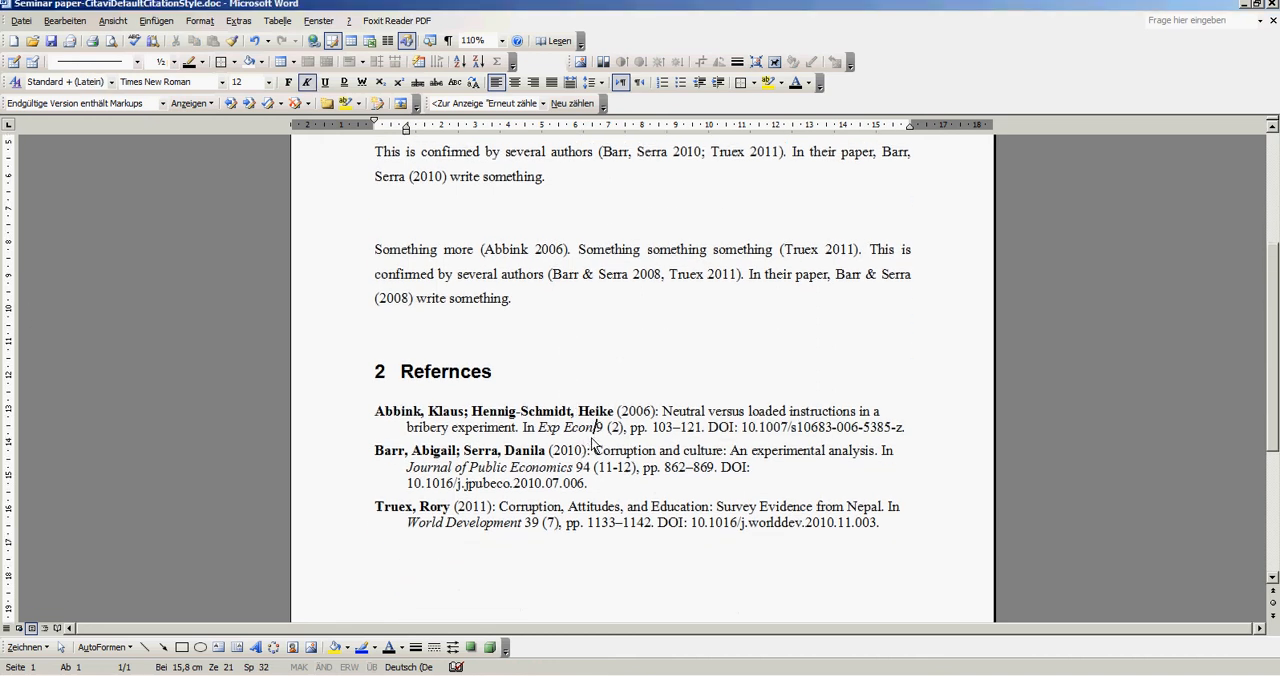
scroll(605, 440, up, 1)
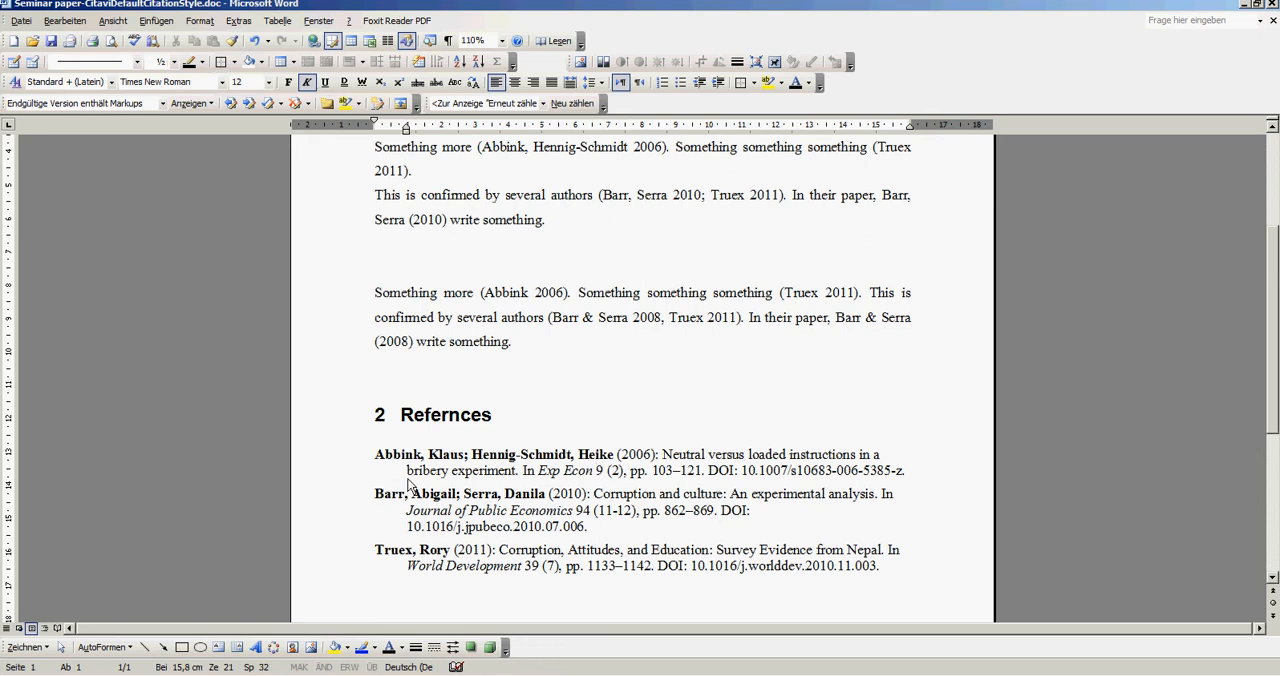
- Insert the extra letters "aaaa" right after the second author's name in the 2010 bibliography entry
click(546, 498)
text(aaaa)
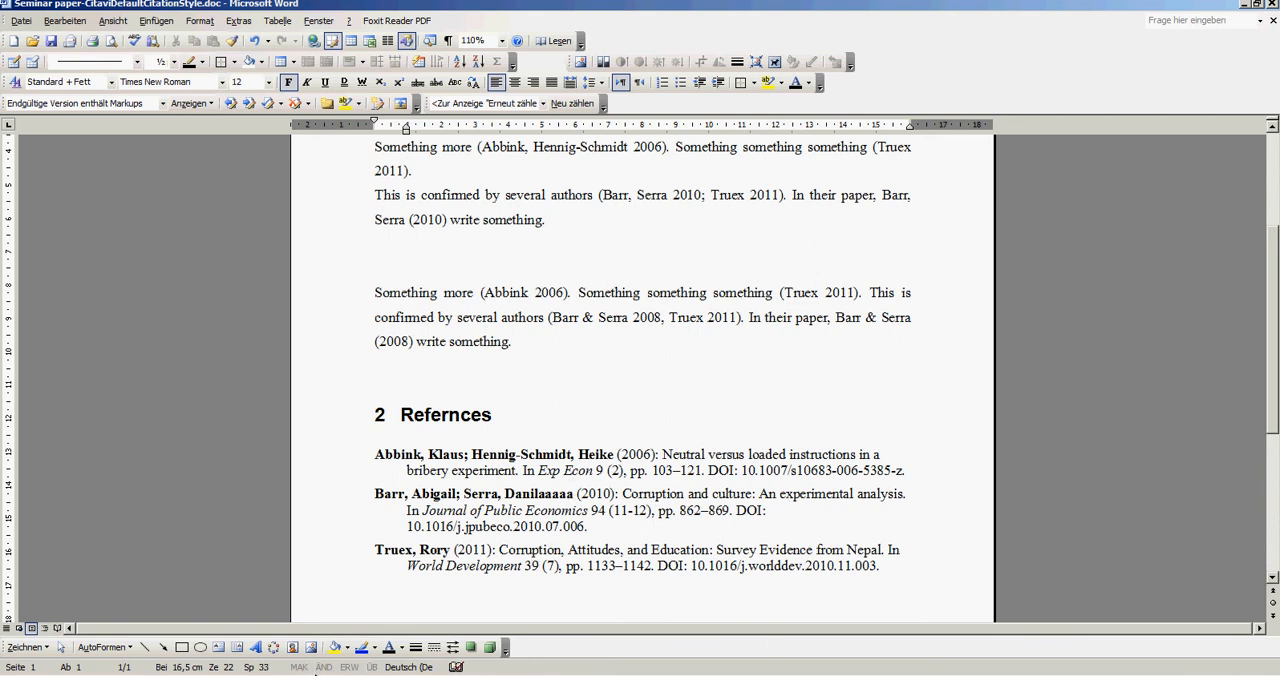
- Compare the author field of the 2010 journal article in Citavi with its entry in Word, ending in Citavi
click(274, 674)
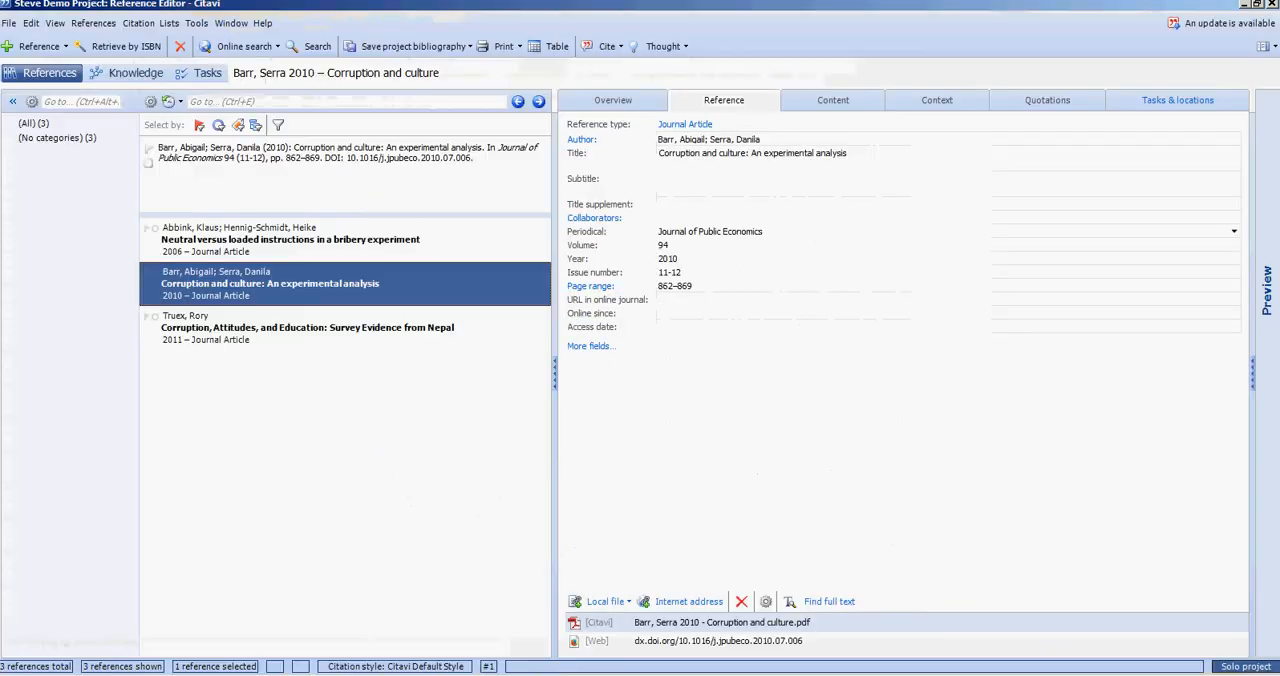
click(775, 140)
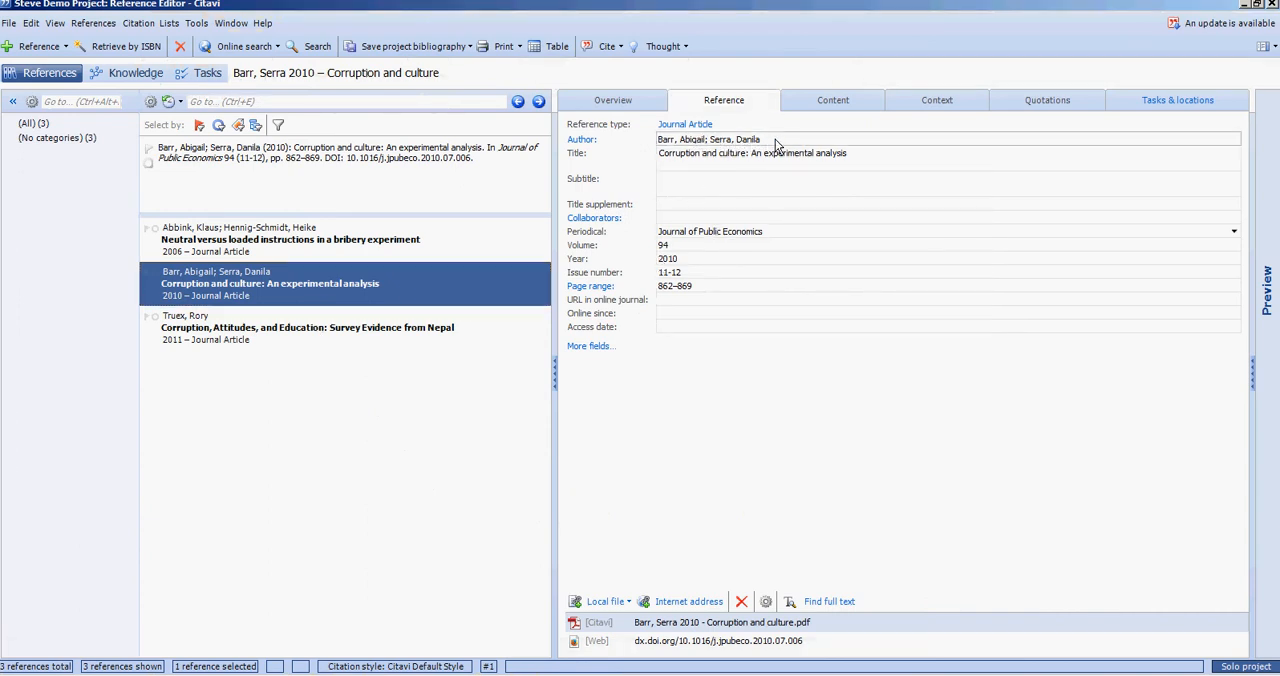
key(BackSpace)
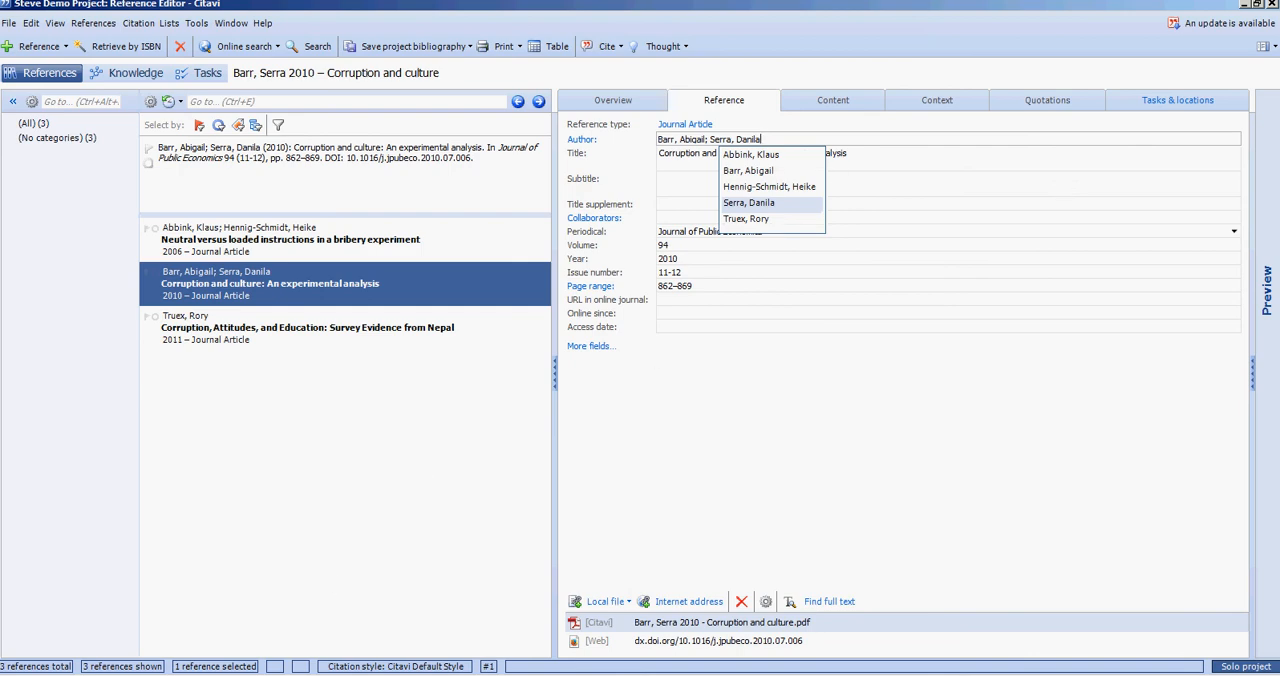
key(alt+Tab)
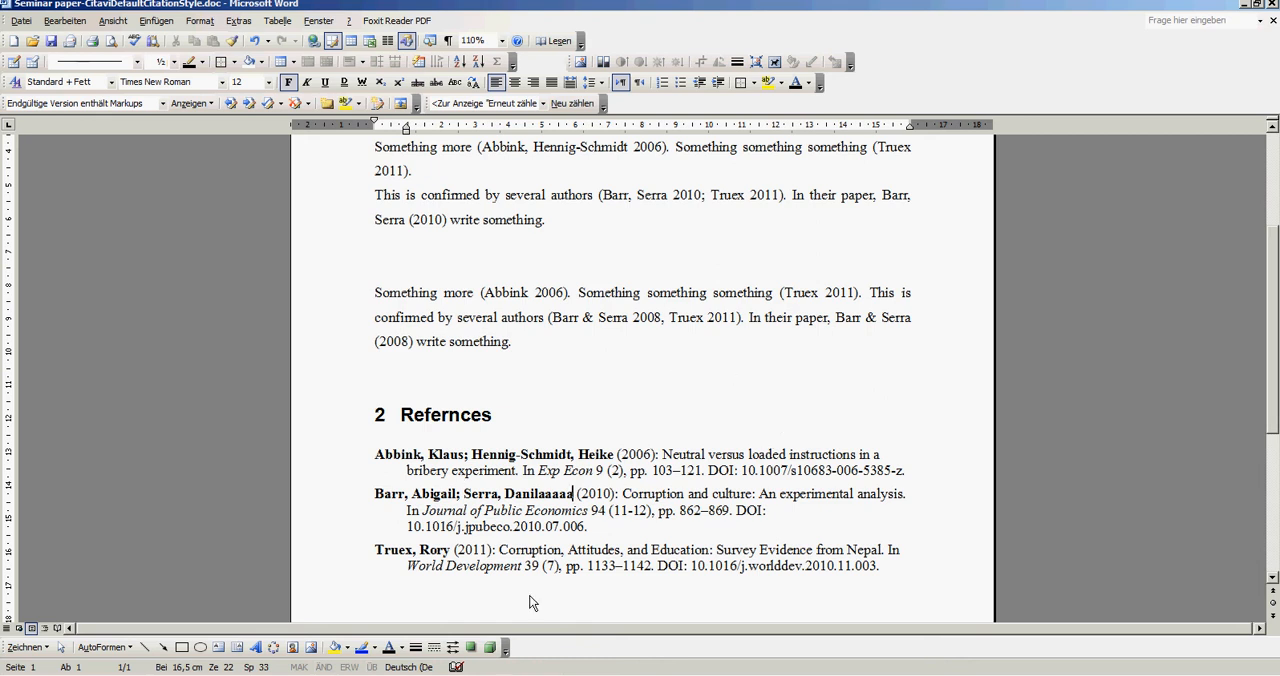
key(alt+Tab)
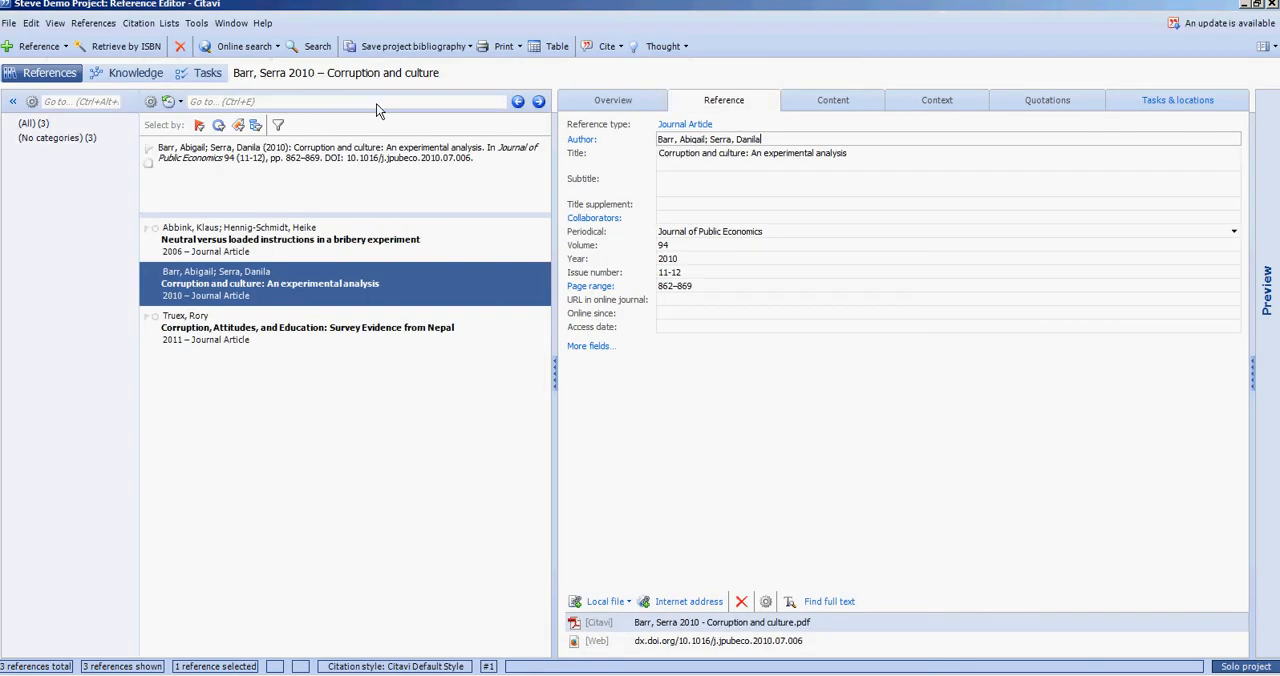
- Load Seminar paper.doc from the desktop as the publication to format
click(170, 23)
mouse_move(152, 25)
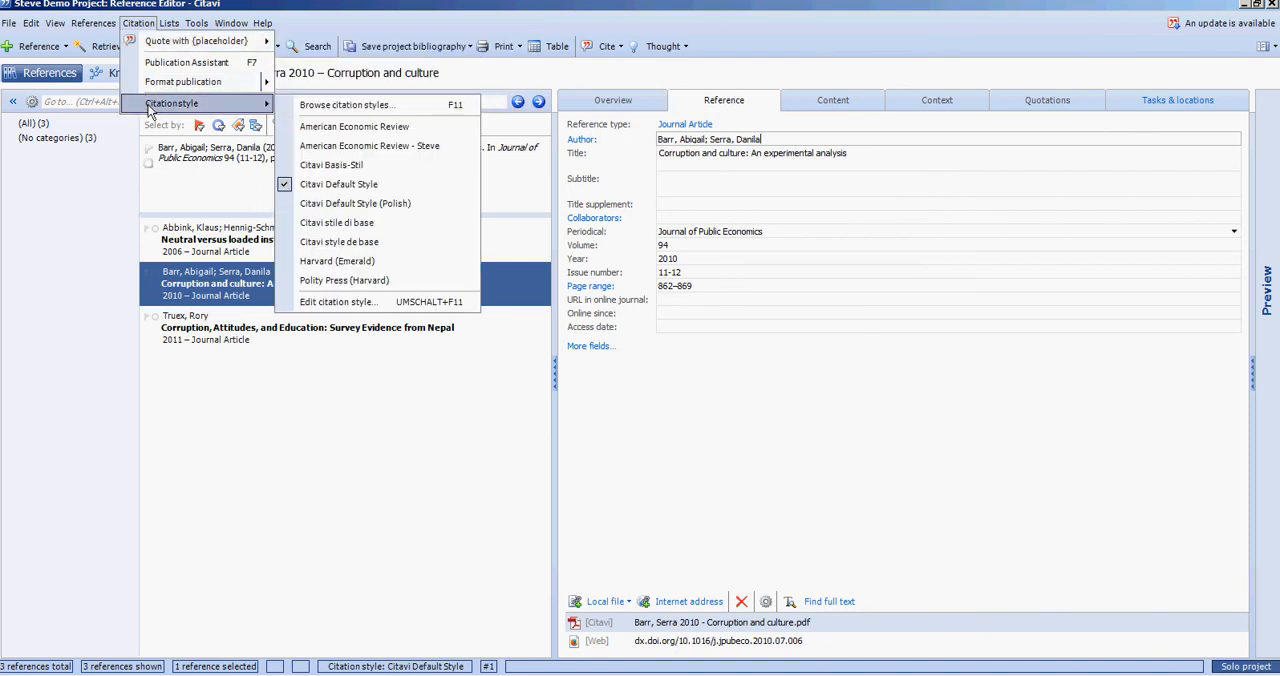
mouse_move(175, 81)
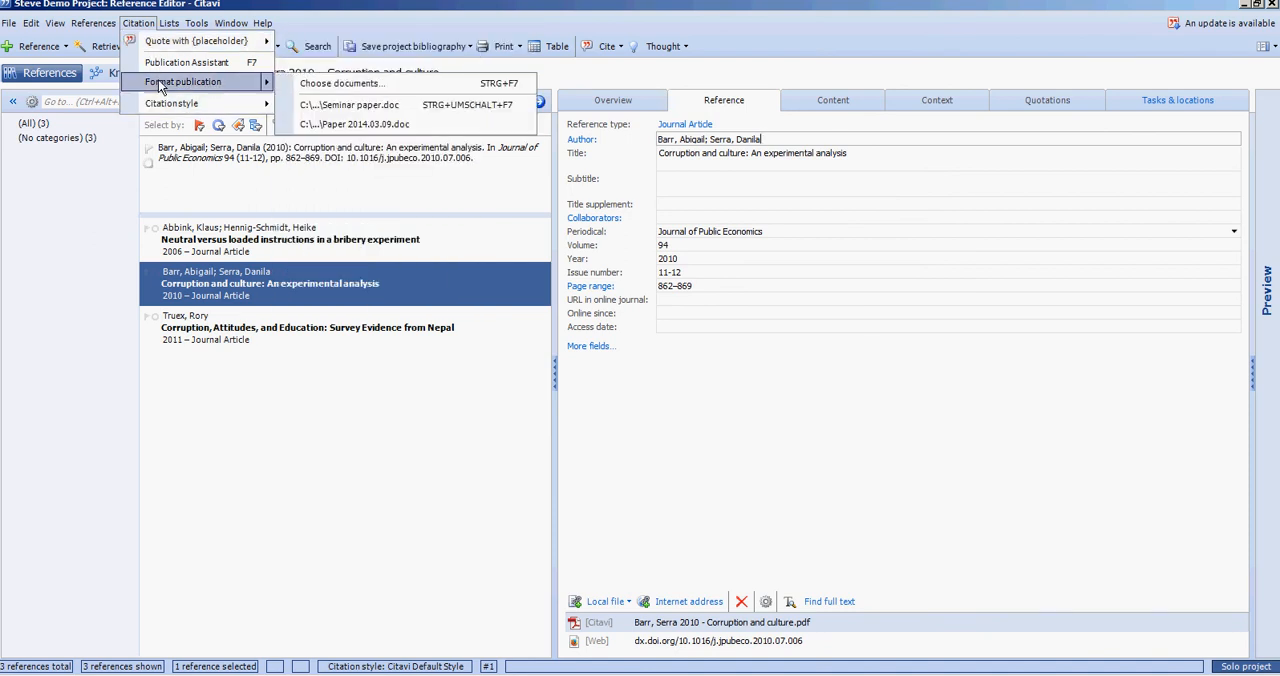
click(307, 85)
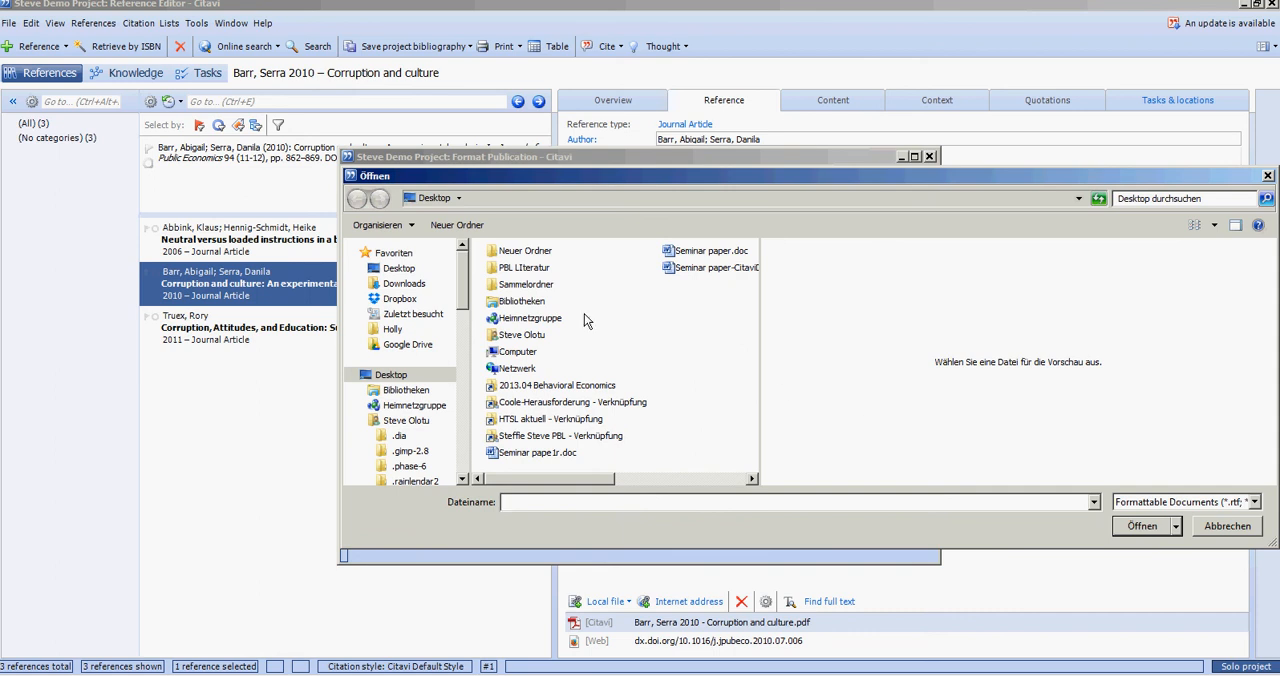
click(706, 253)
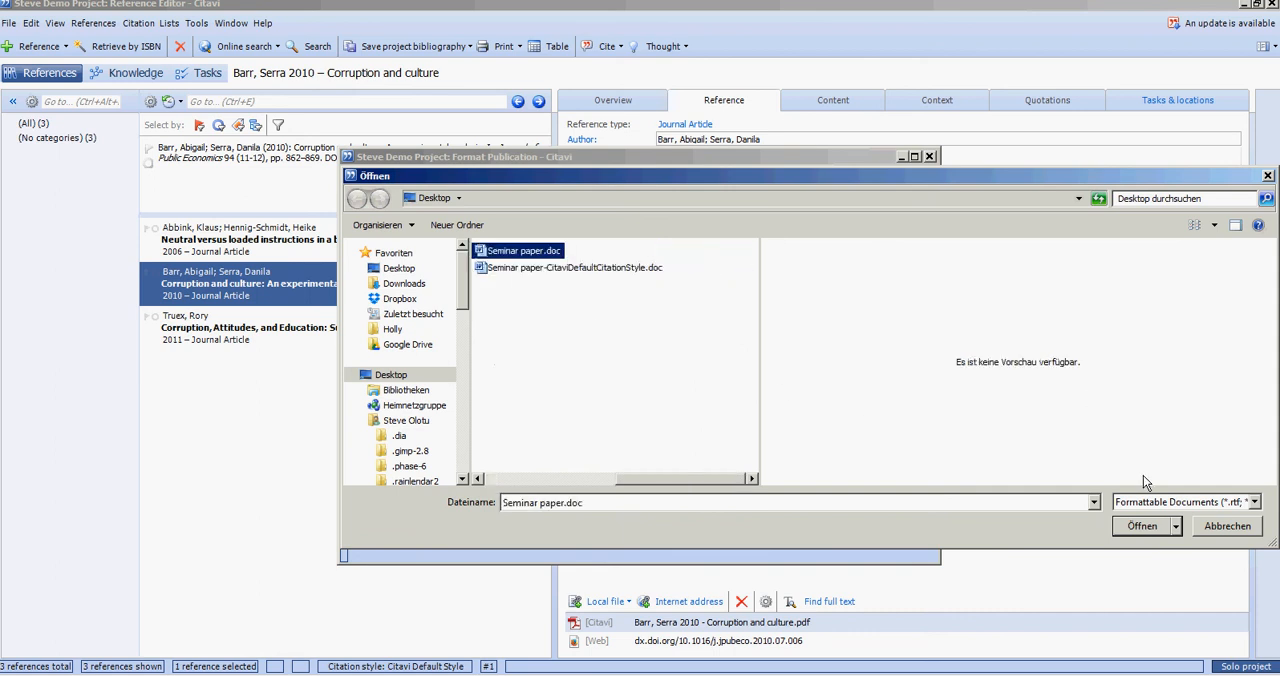
click(1151, 533)
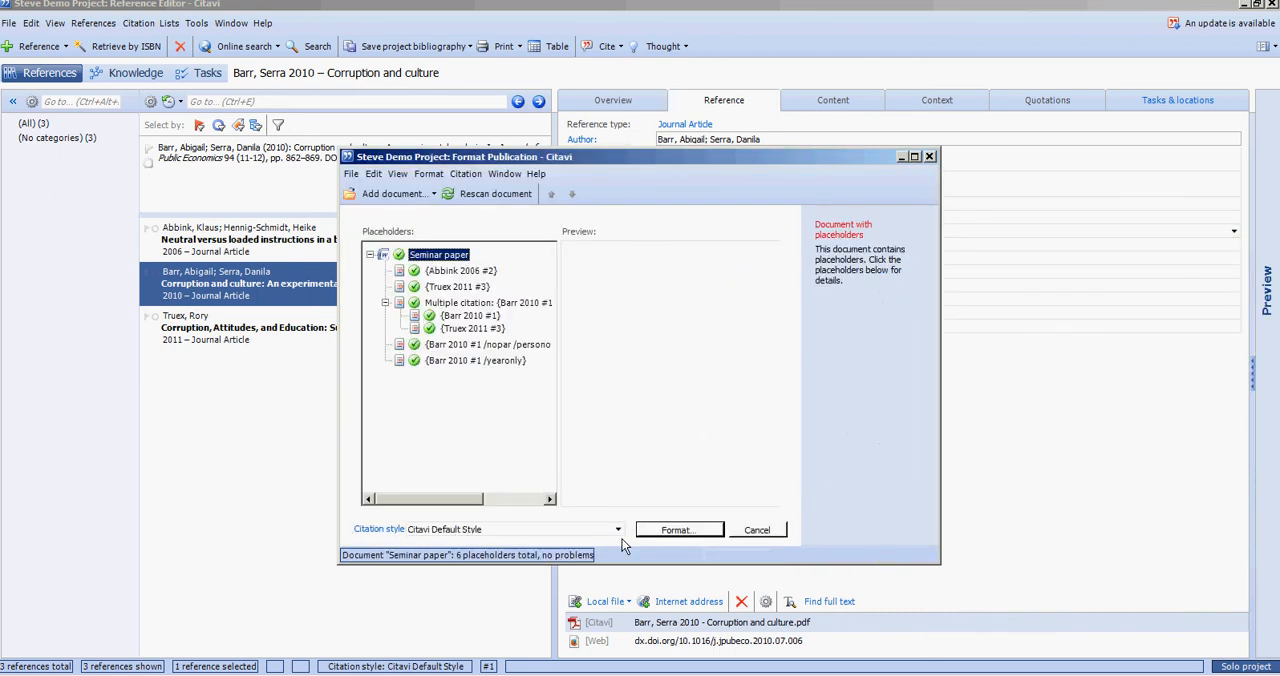
- Format the paper in the American Economic Review - Steve style, save it as Seminar paper-American Economic Review - Steve.doc, and open it in Word
click(616, 530)
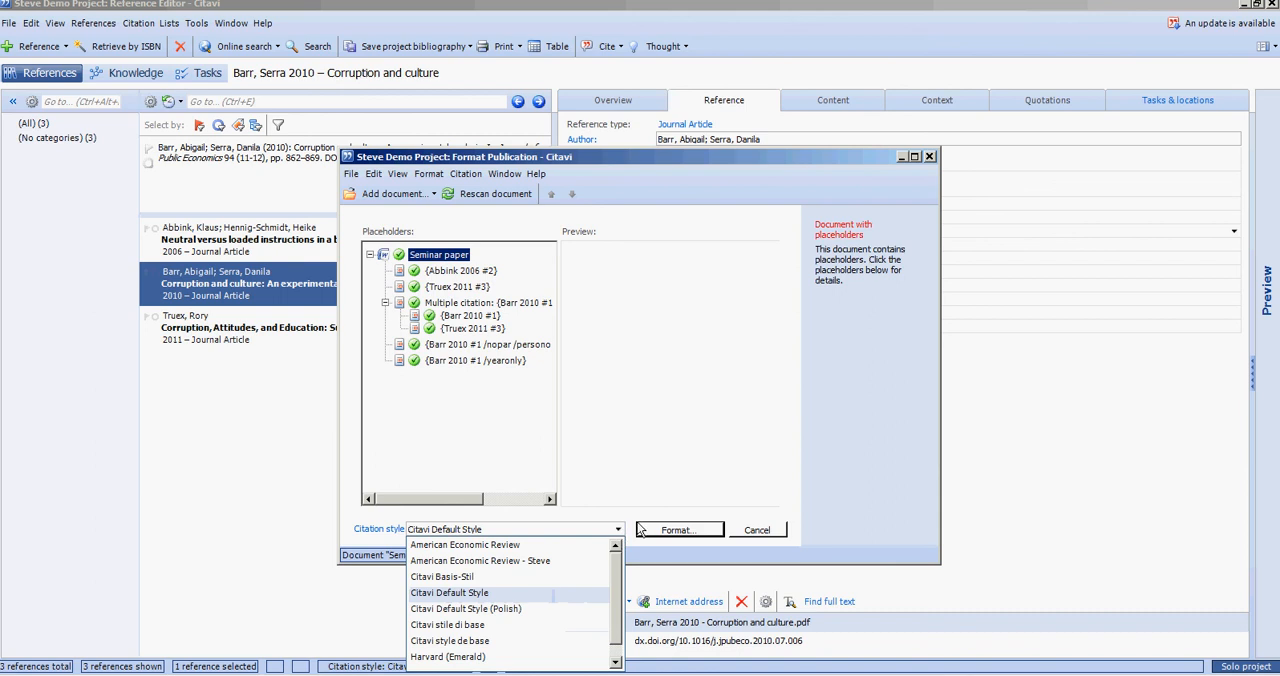
click(500, 562)
click(680, 532)
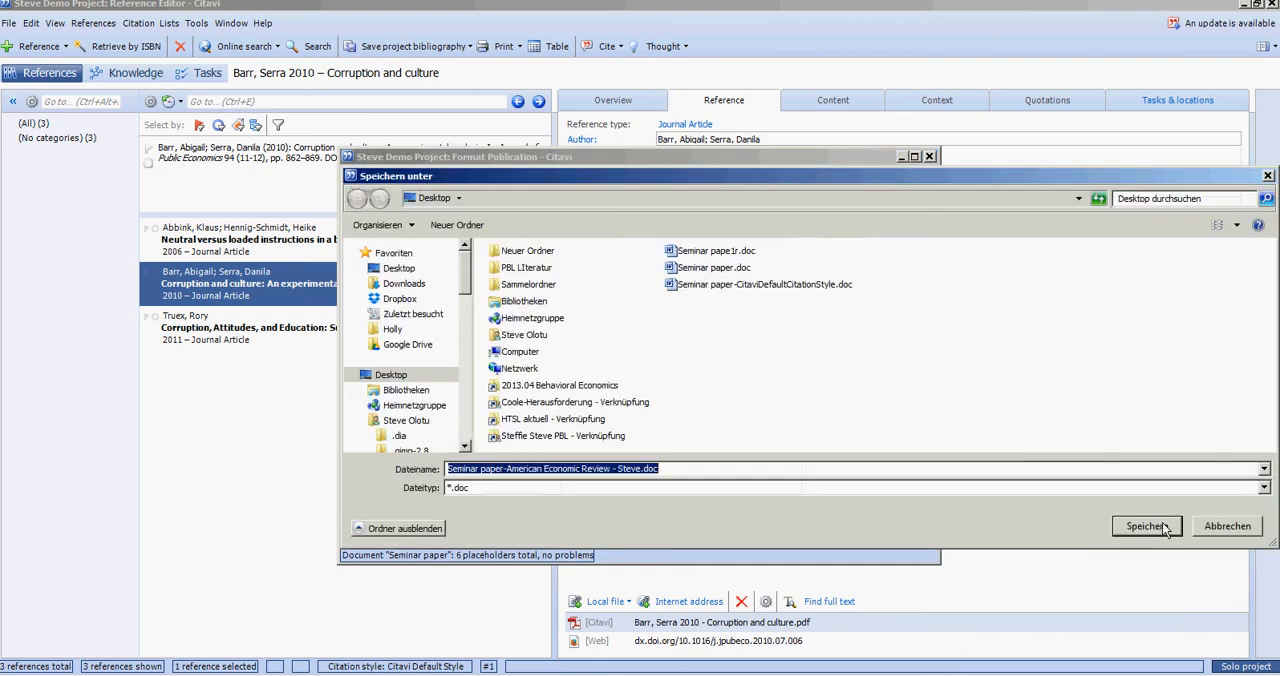
click(1162, 527)
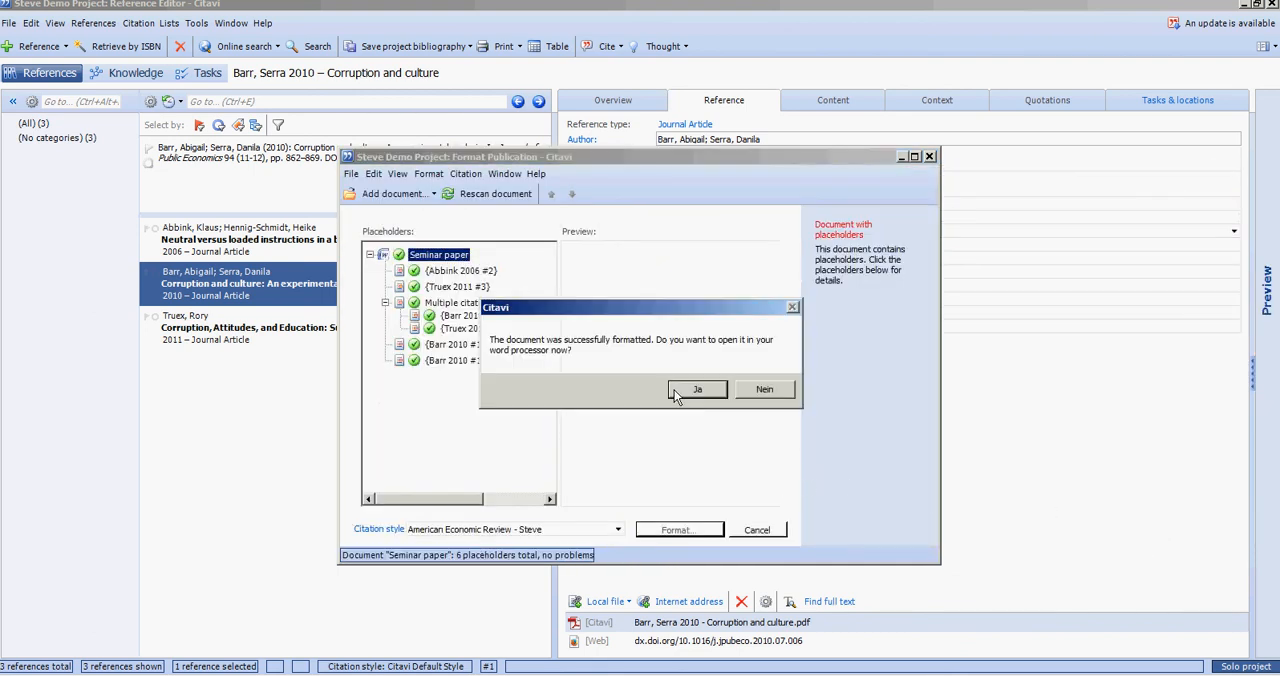
click(676, 394)
- Examine the author names and page ranges in the newly generated reference list on page 2
scroll(838, 330, down, 8)
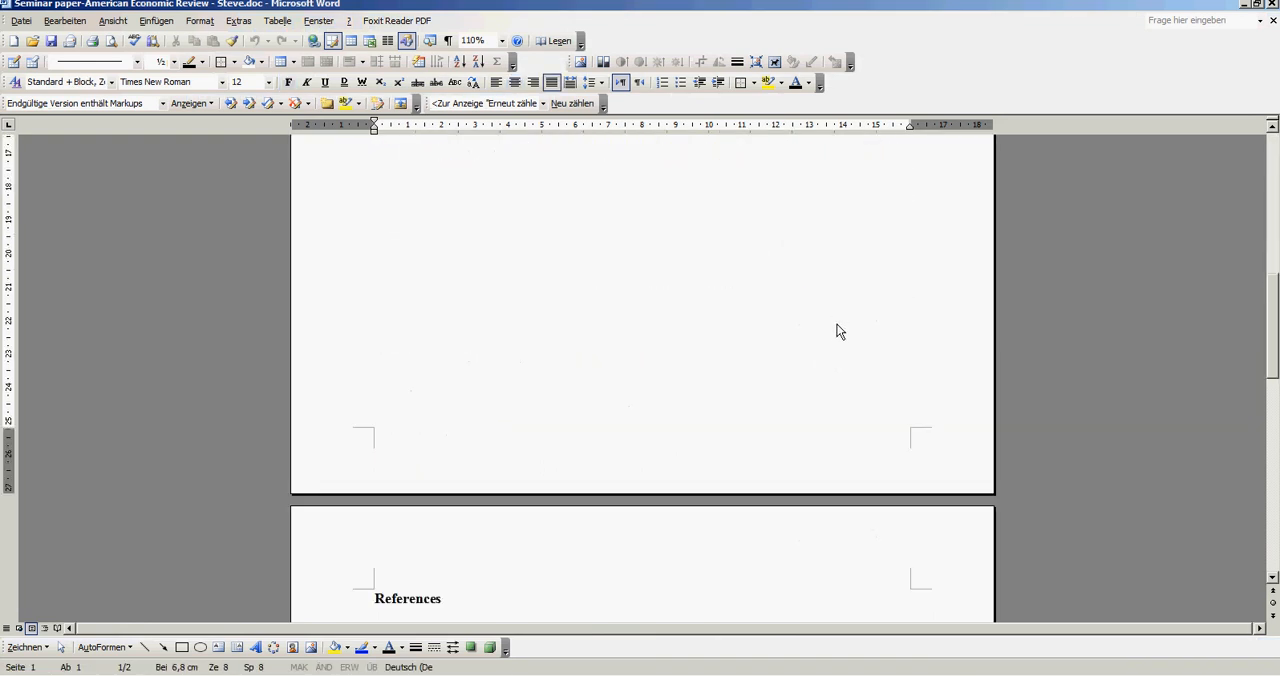
scroll(846, 314, down, 10)
scroll(846, 314, up, 5)
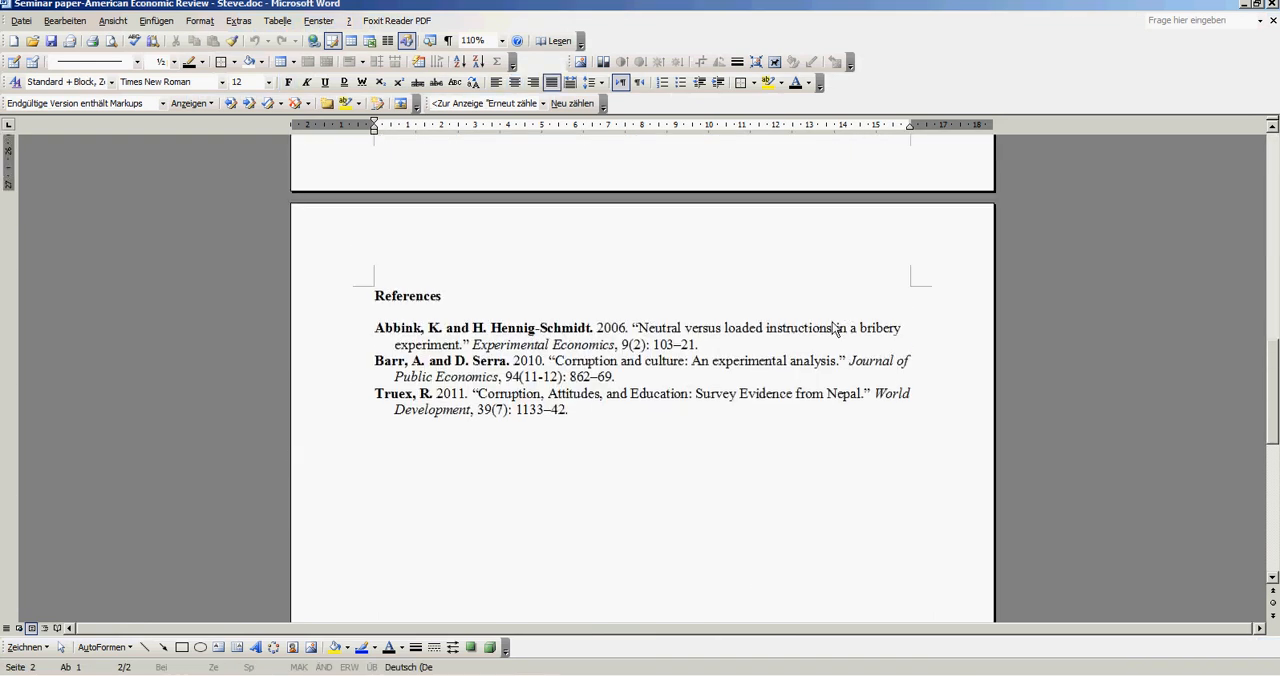
click(627, 387)
click(724, 350)
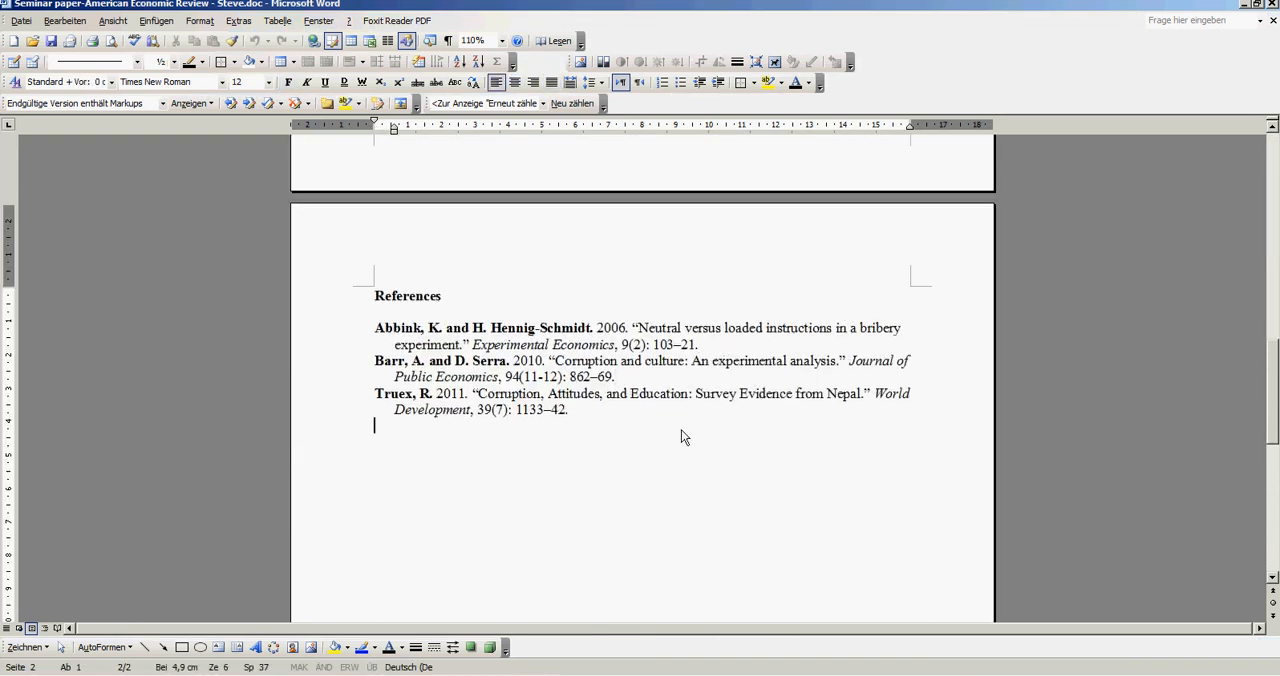
drag(374, 328, 577, 333)
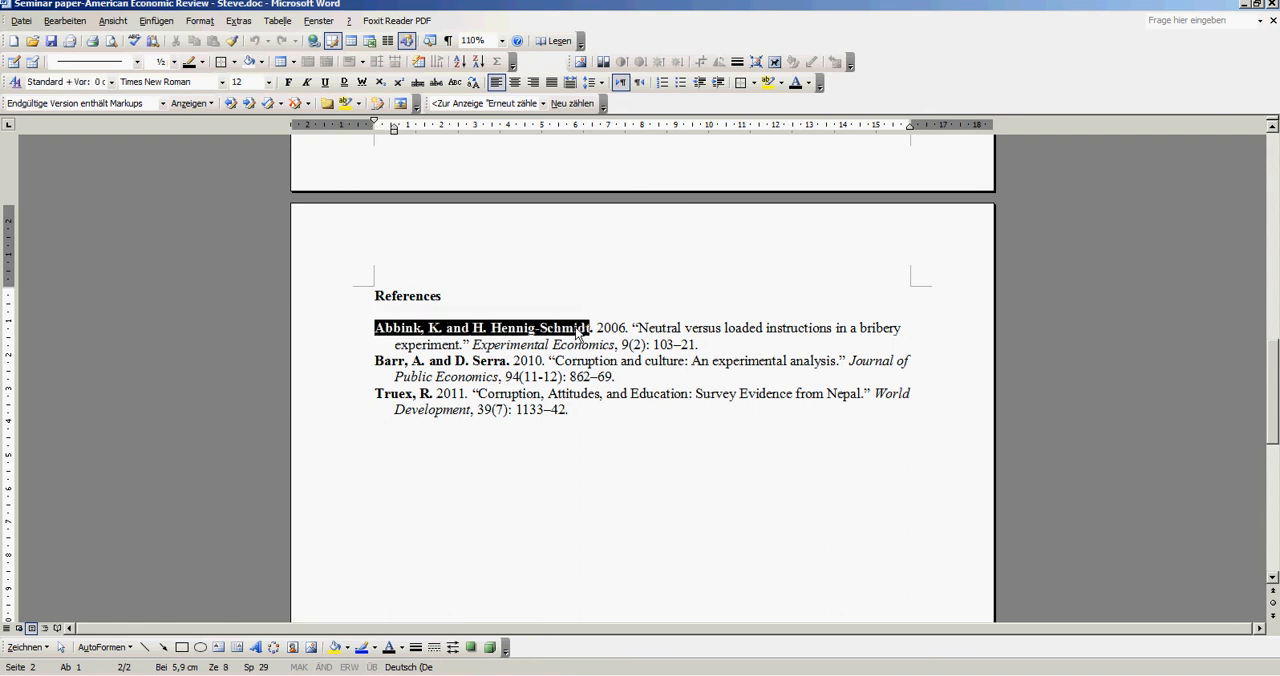
click(455, 314)
- Compare the separators in the generated in-text citations with those in the manually typed paragraph
scroll(582, 295, up, 4)
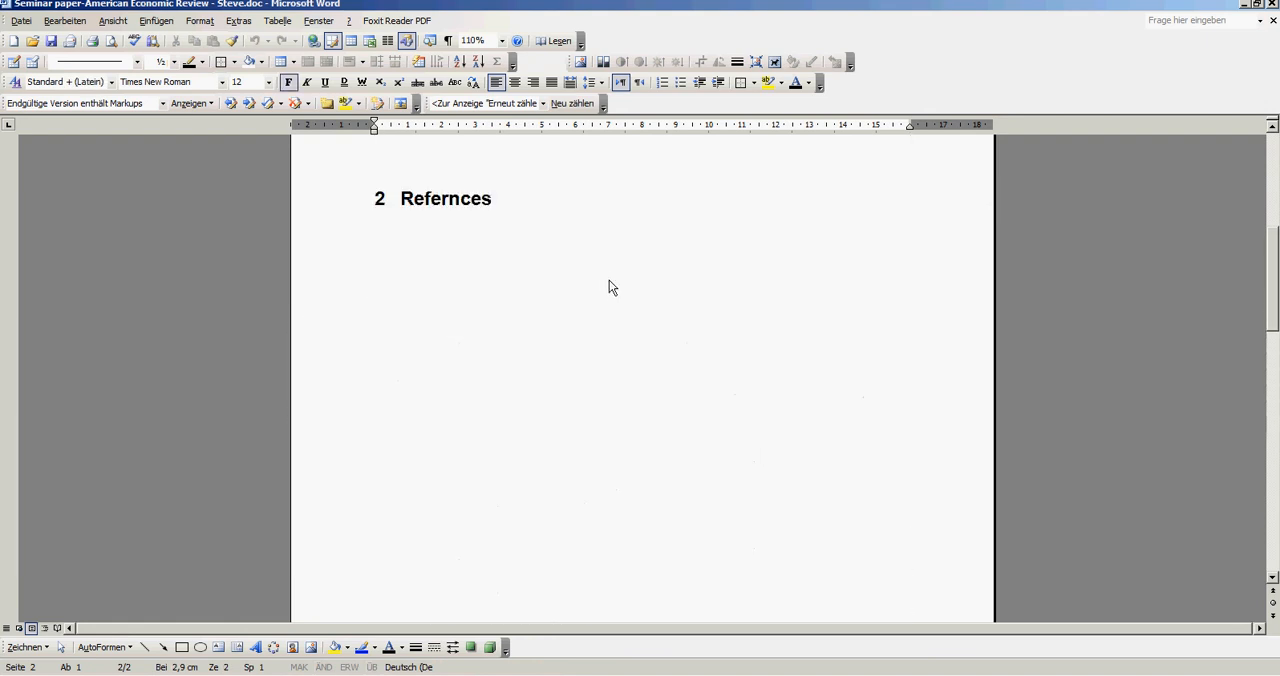
scroll(609, 287, up, 5)
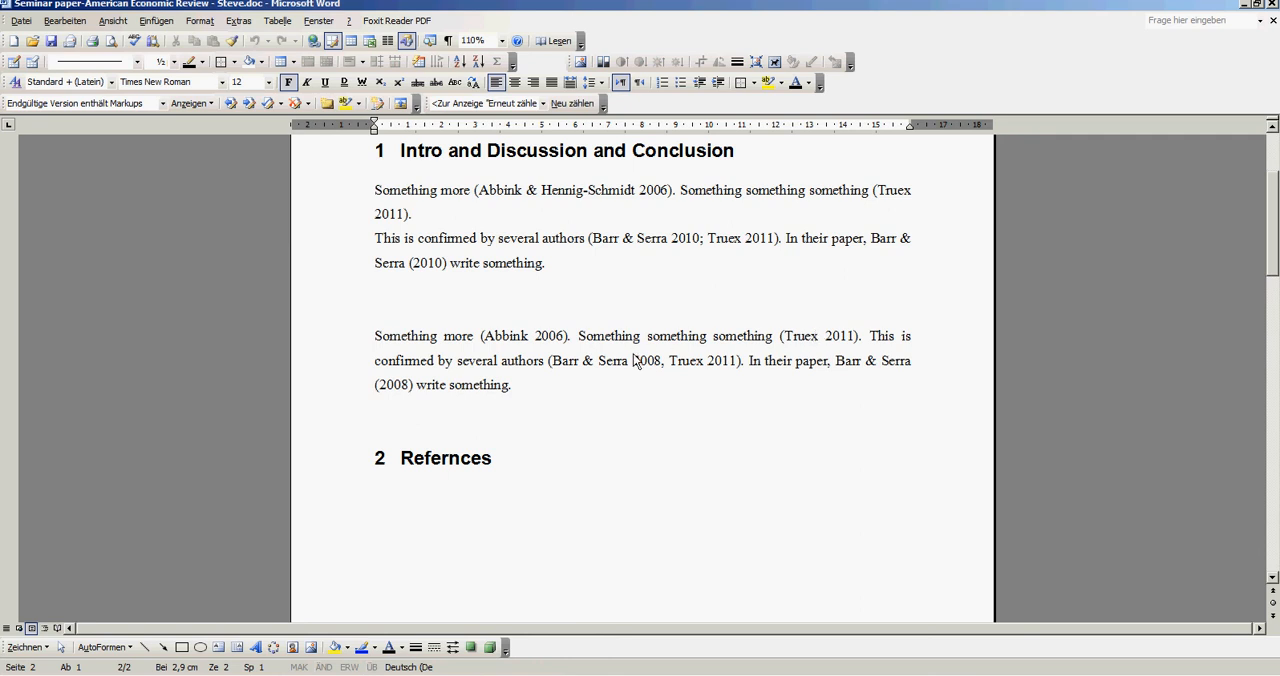
click(668, 362)
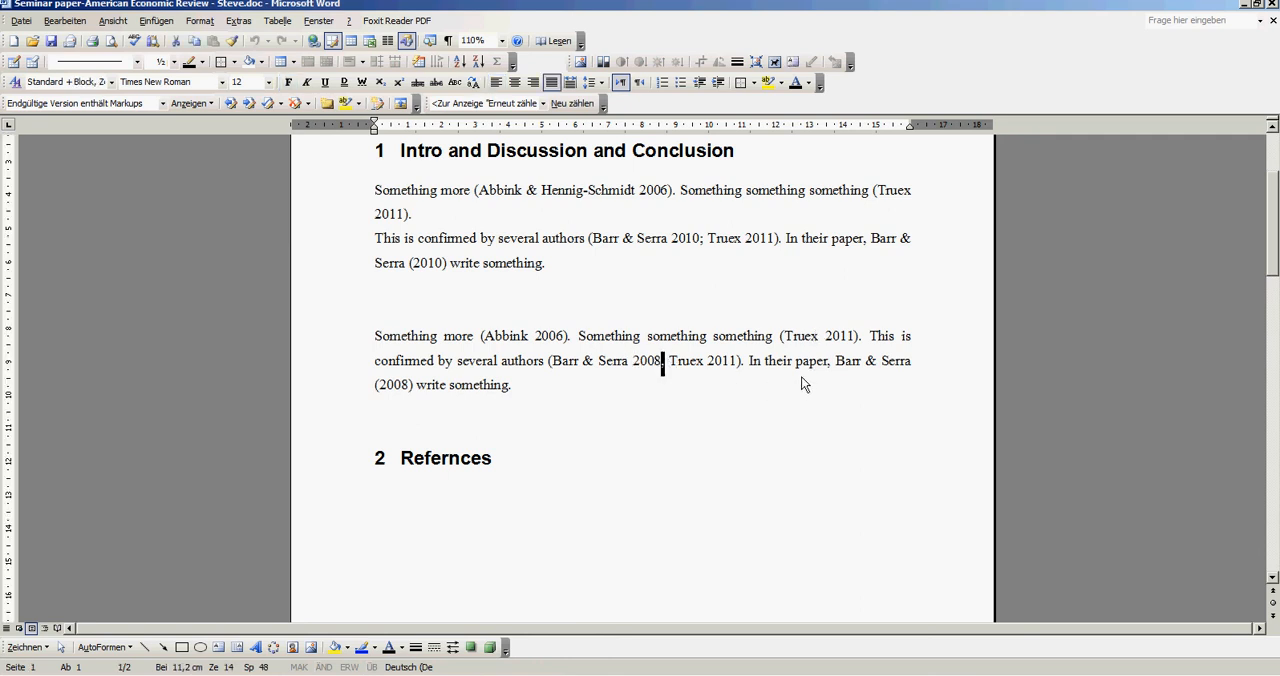
click(838, 276)
scroll(490, 300, up, 4)
scroll(508, 277, down, 5)
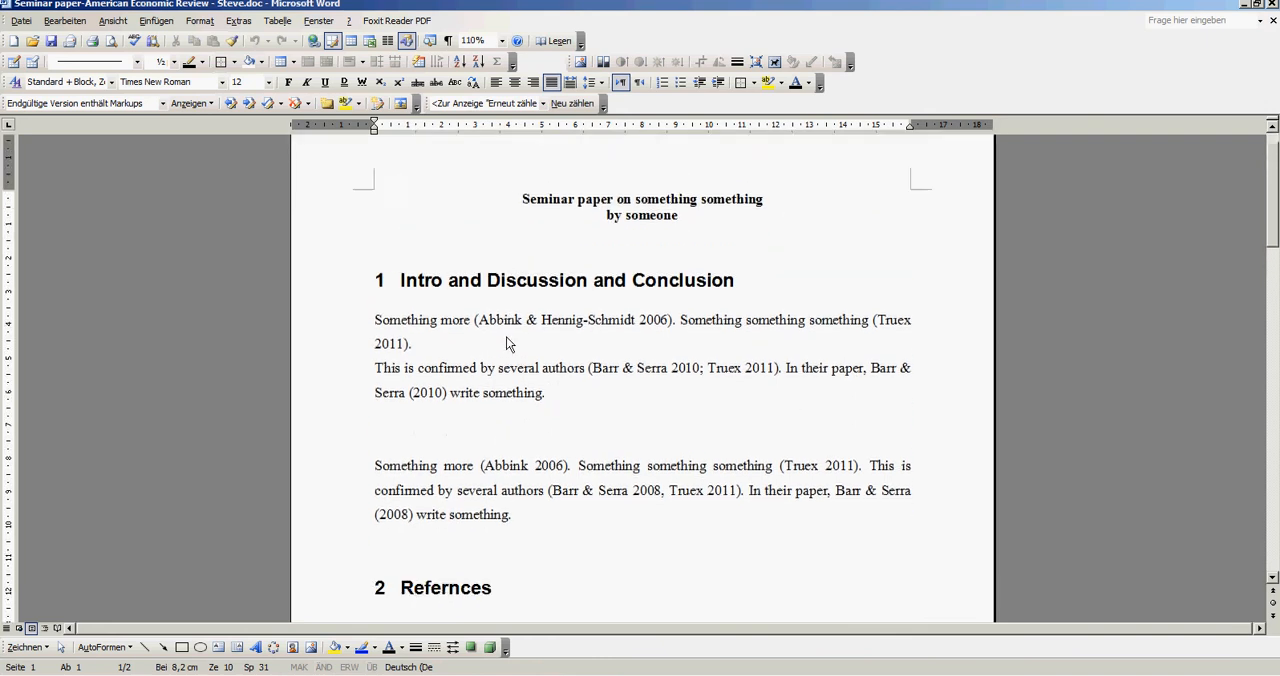
- Join the sentence starting "This is confirmed by several authors" to the end of the preceding generated paragraph
scroll(600, 366, up, 3)
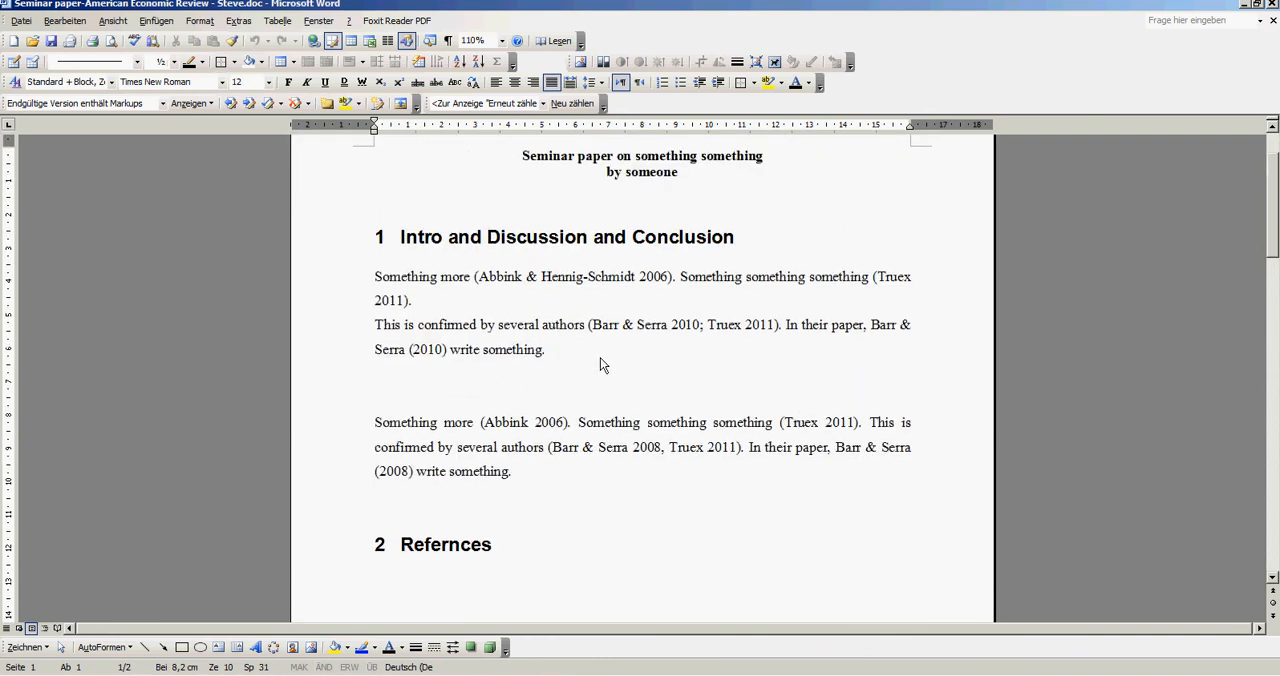
scroll(600, 360, down, 6)
scroll(603, 370, up, 5)
click(590, 306)
key(Delete)
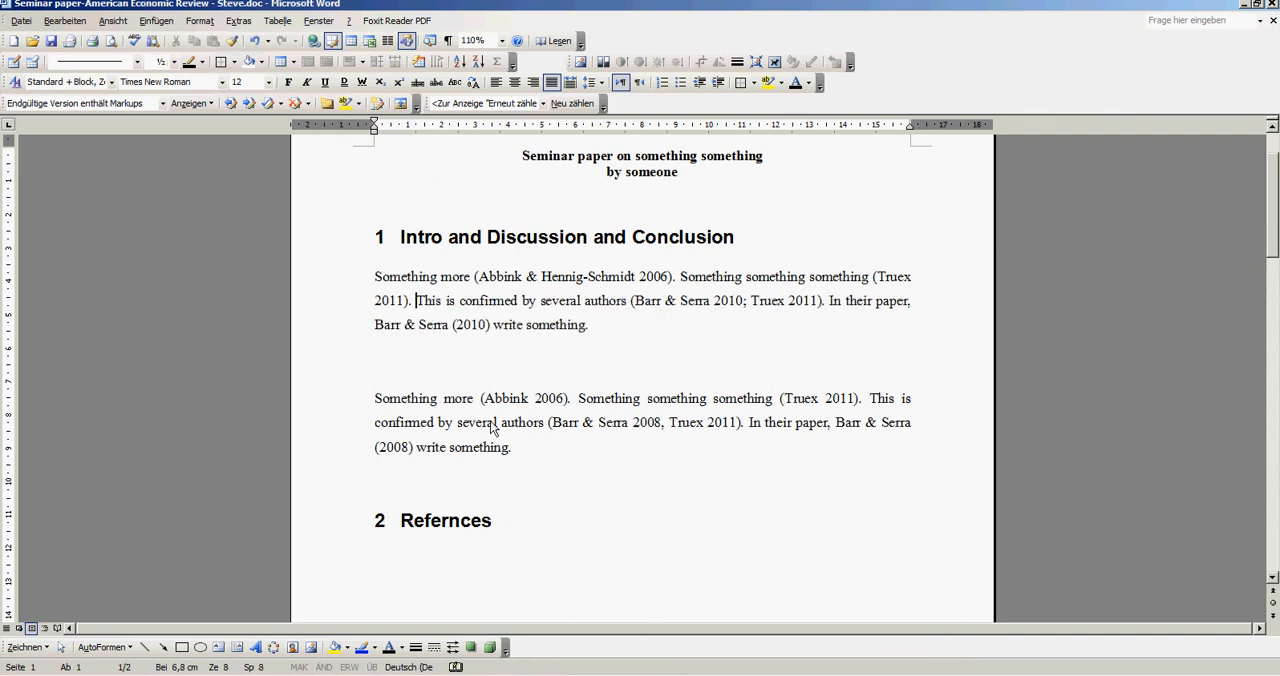
- Examine the formatting of all three entries under the References heading on page 2
scroll(614, 400, down, 10)
scroll(633, 392, down, 3)
click(628, 382)
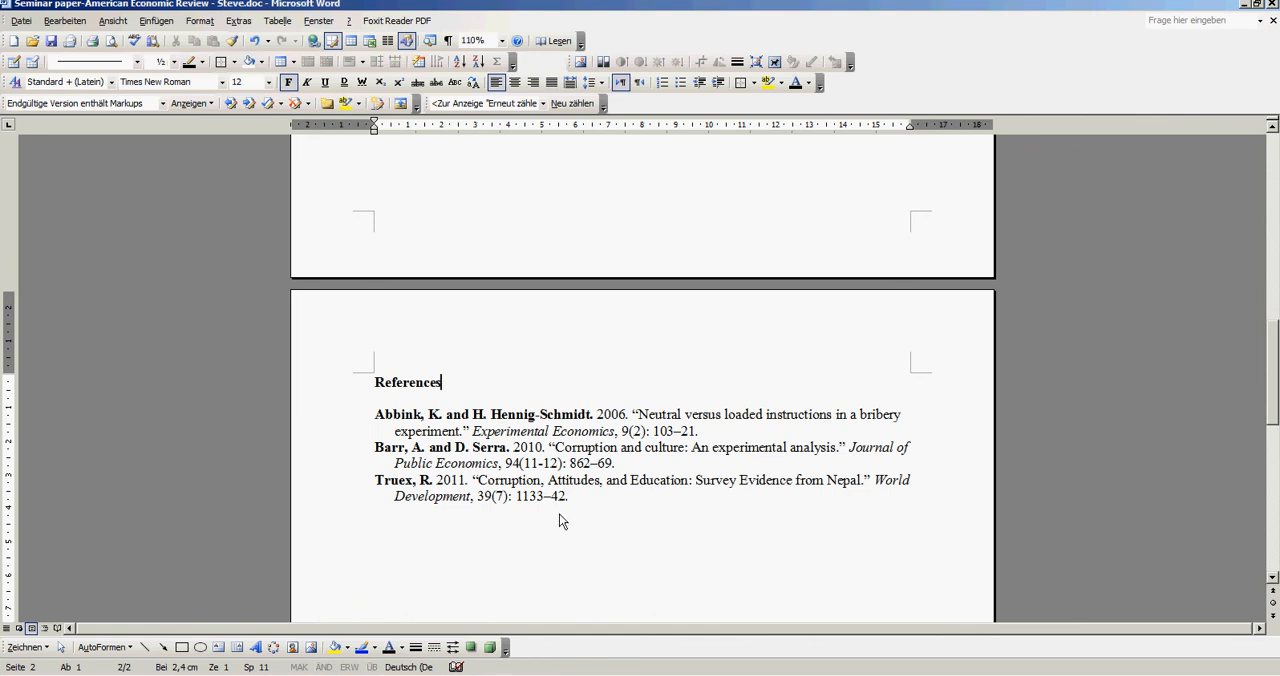
drag(588, 507, 384, 416)
click(612, 520)
drag(625, 507, 376, 414)
click(470, 431)
click(592, 500)
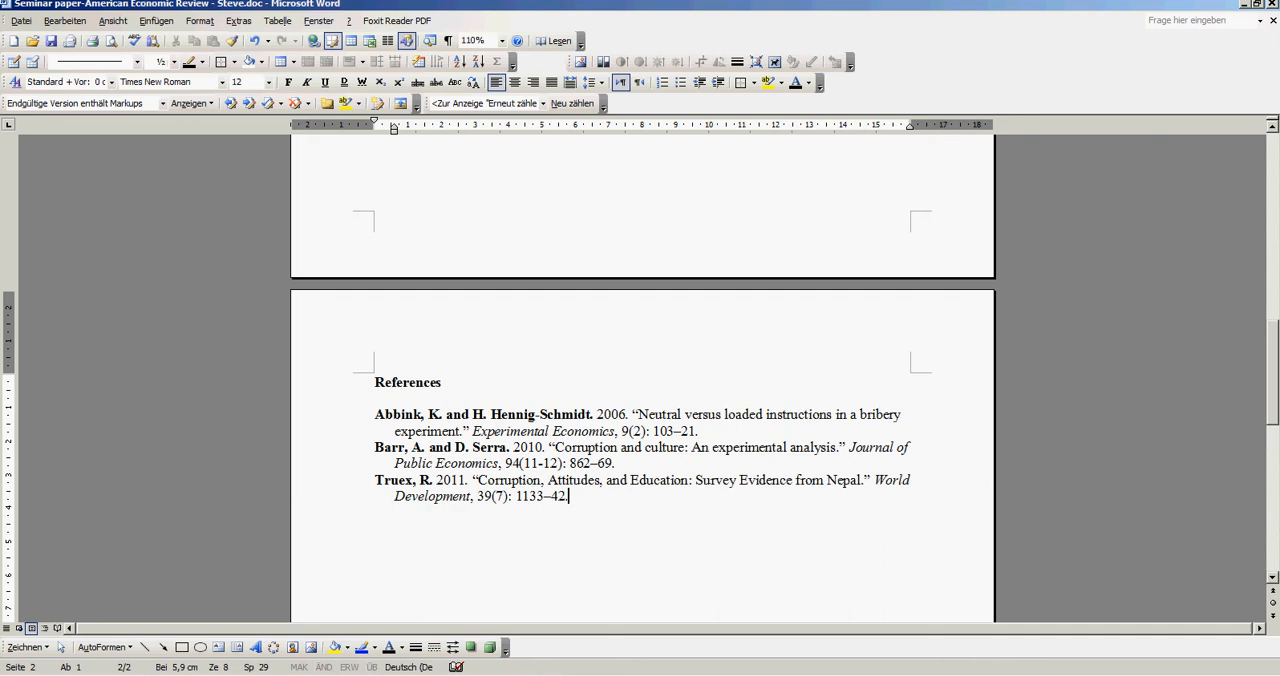
- Check the "Citation styles" bullet on slide 3 in PowerPoint, and switch to Citavi to list the available citation styles
key(alt+Tab)
click(549, 318)
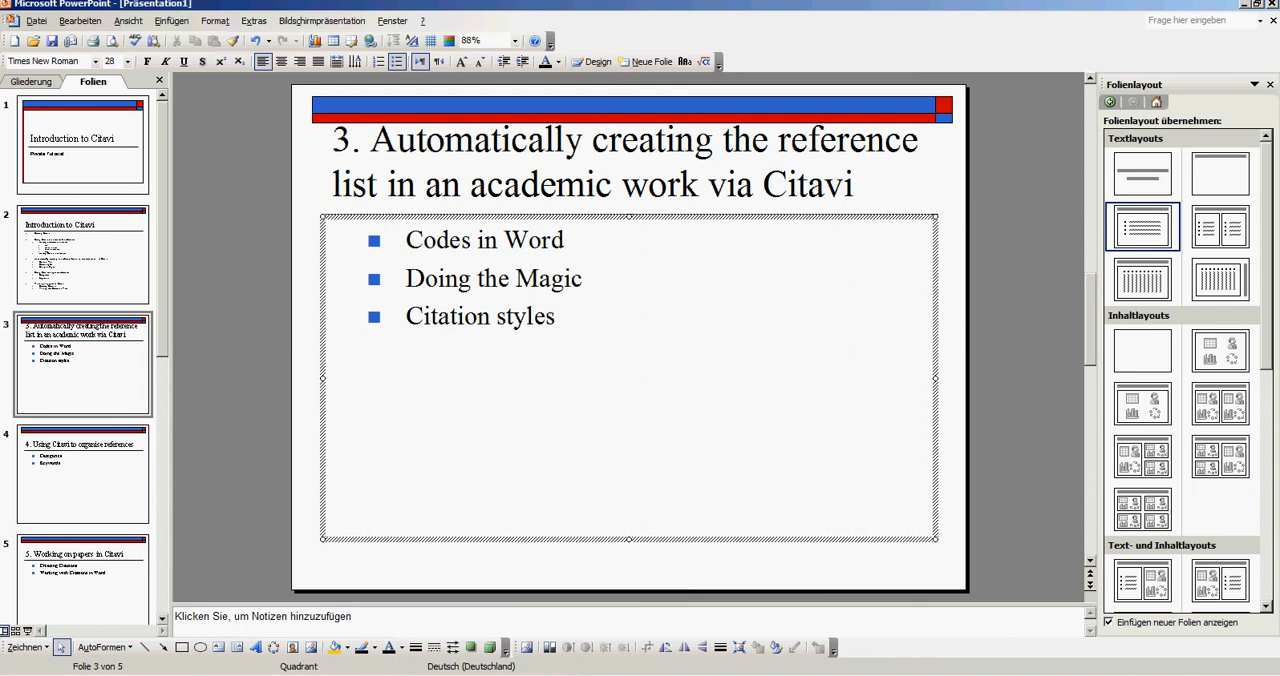
key(alt+Tab)
click(138, 23)
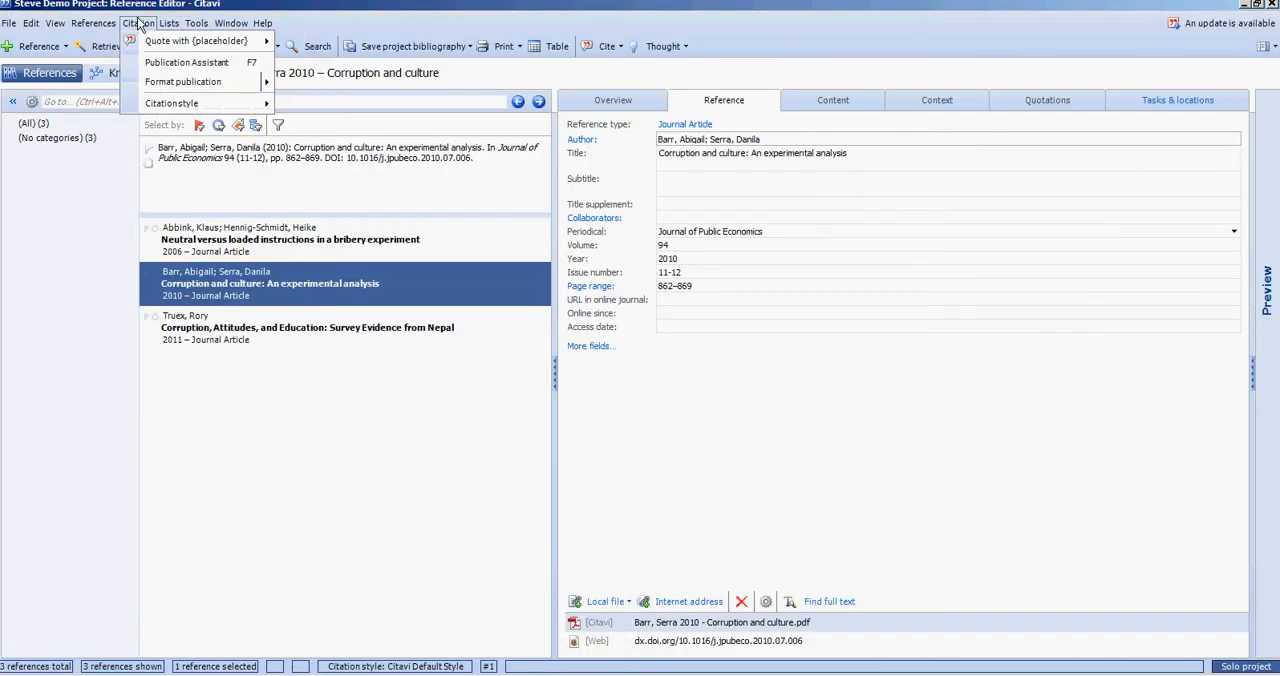
mouse_move(171, 103)
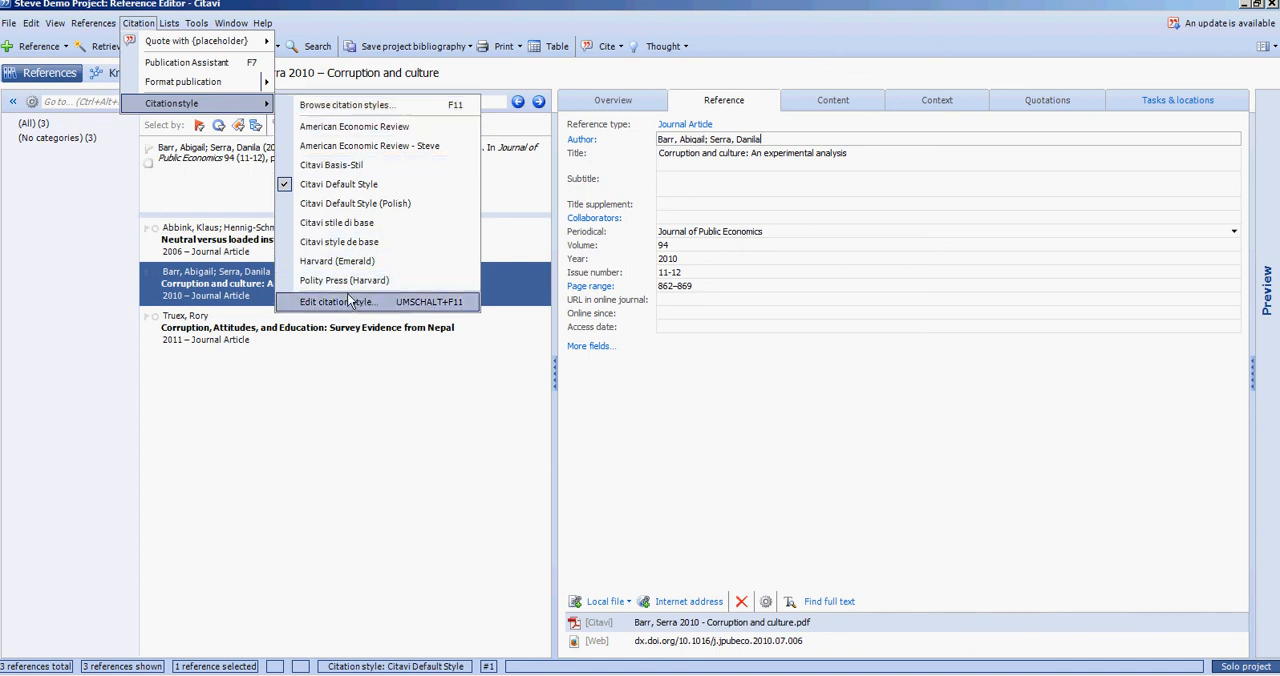
- Dismiss the citation style list, minimise Citavi to return to PowerPoint, and deselect the bullet text on slide 3
click(1132, 4)
click(1244, 5)
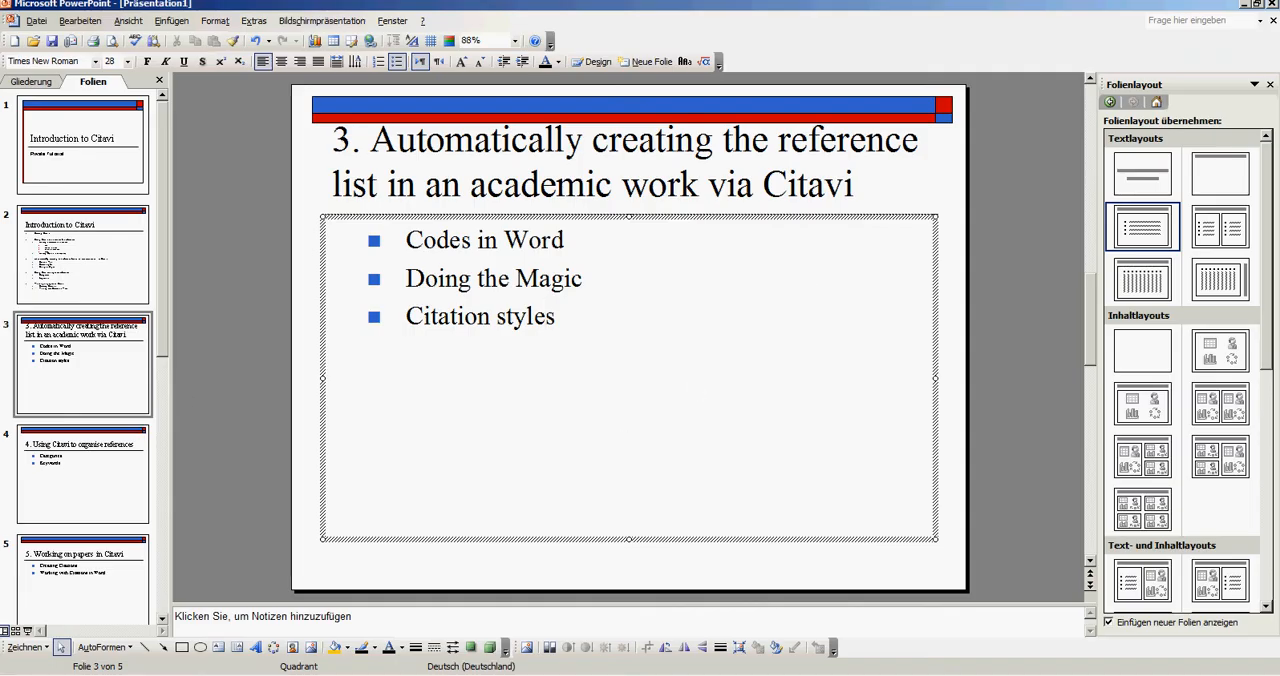
click(310, 358)
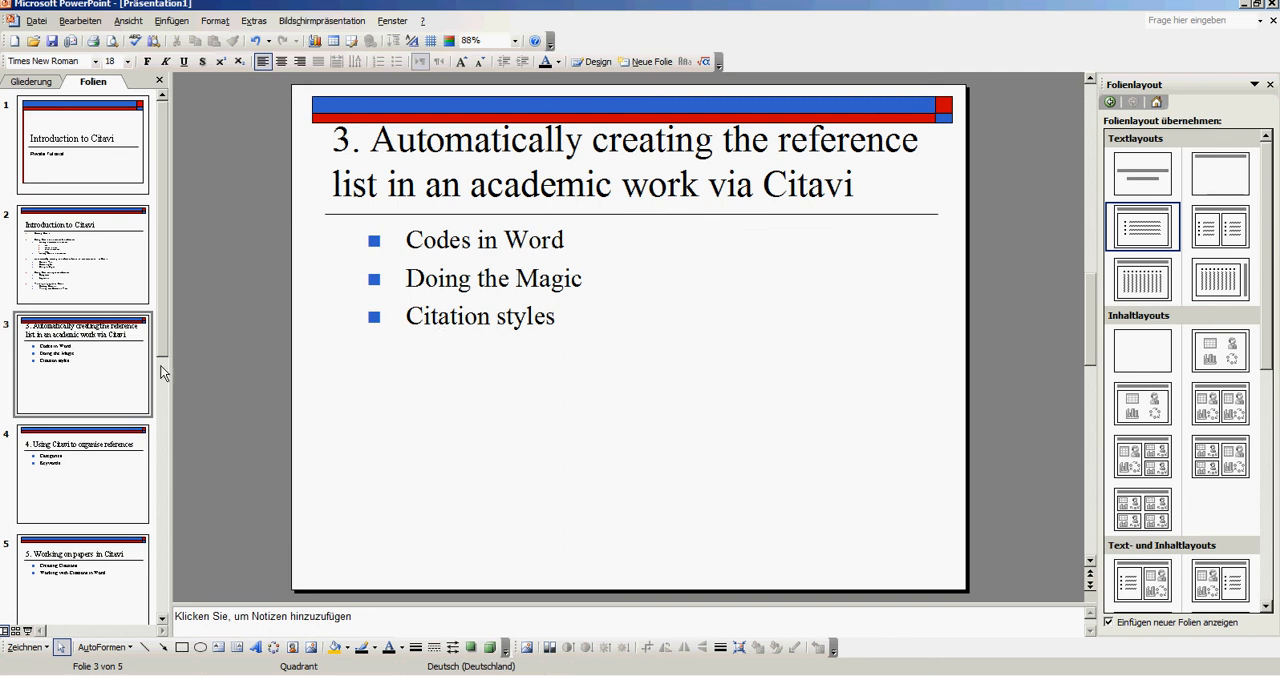